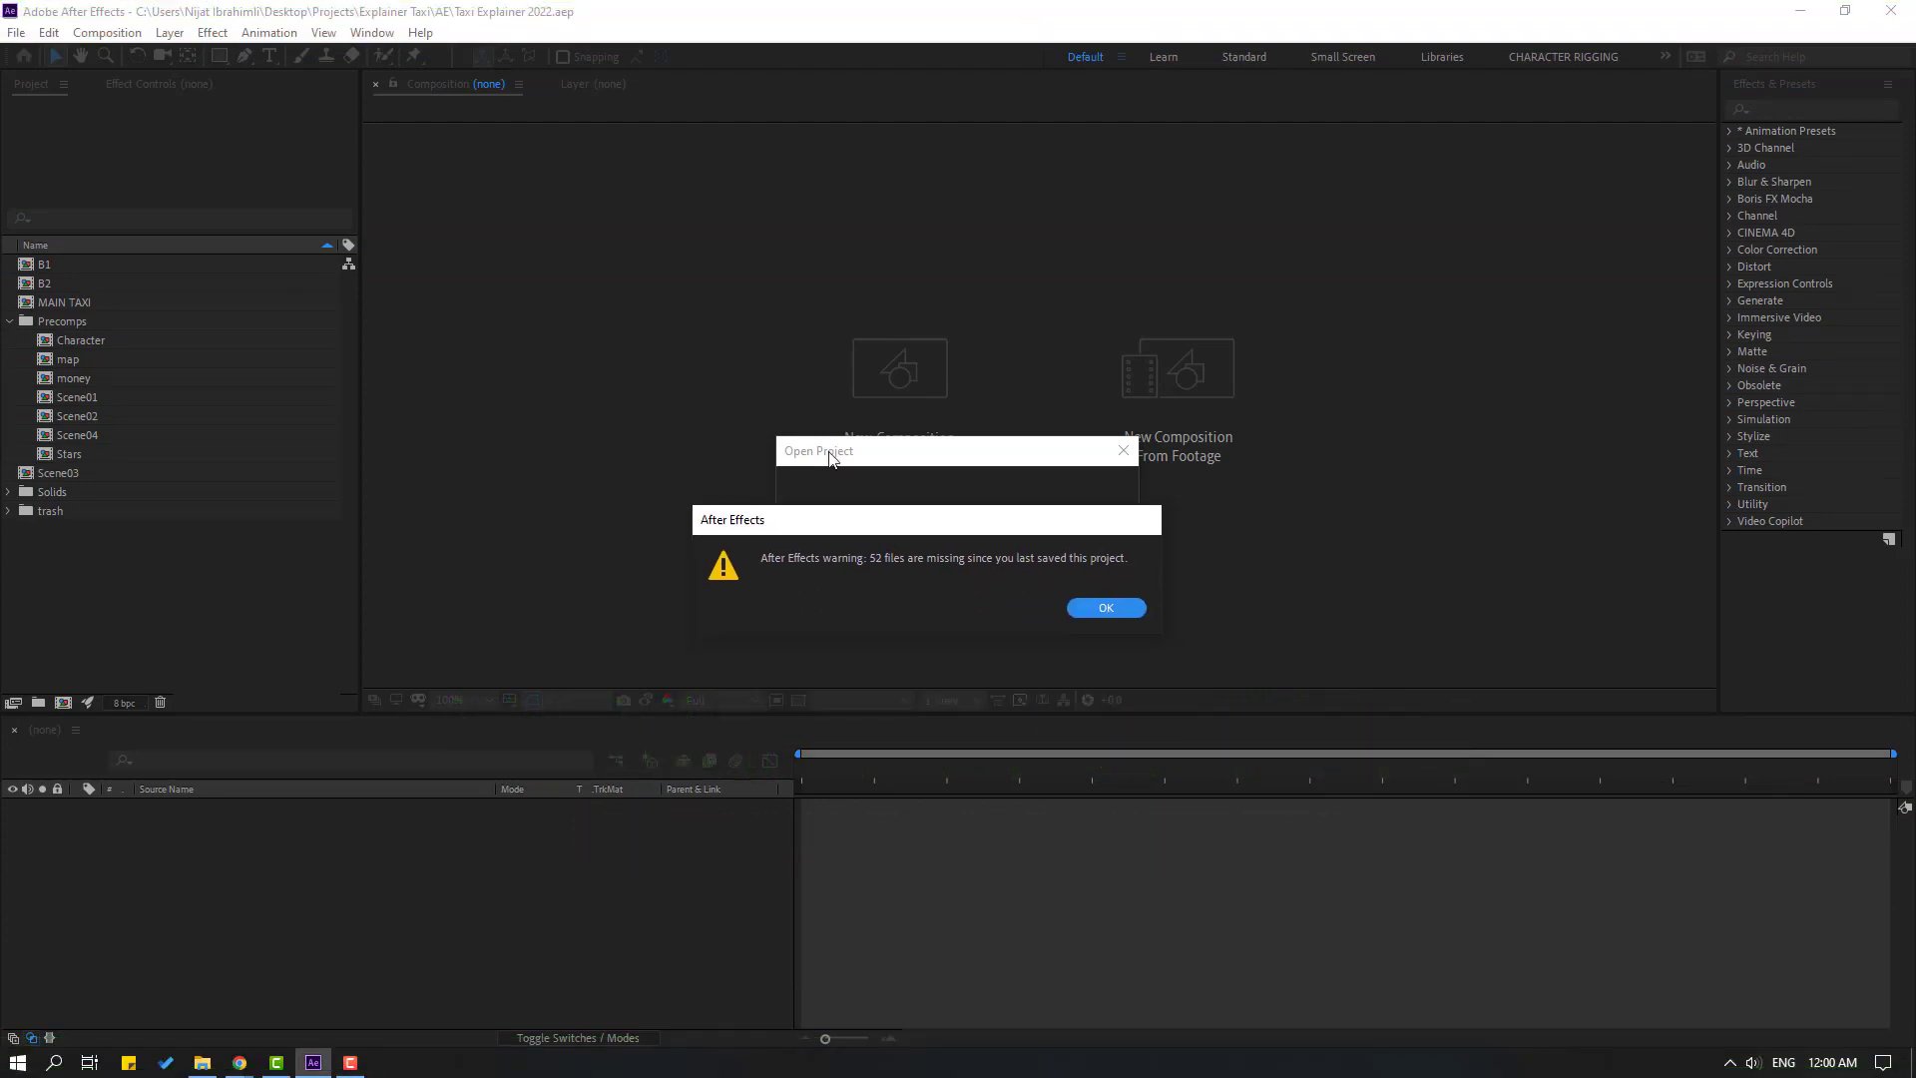
# - Move the missing-files warning aside and dismiss it so the MAIN TAXI composition opens
pyautogui.moveTo(901, 639); pyautogui.dragTo(756, 499)
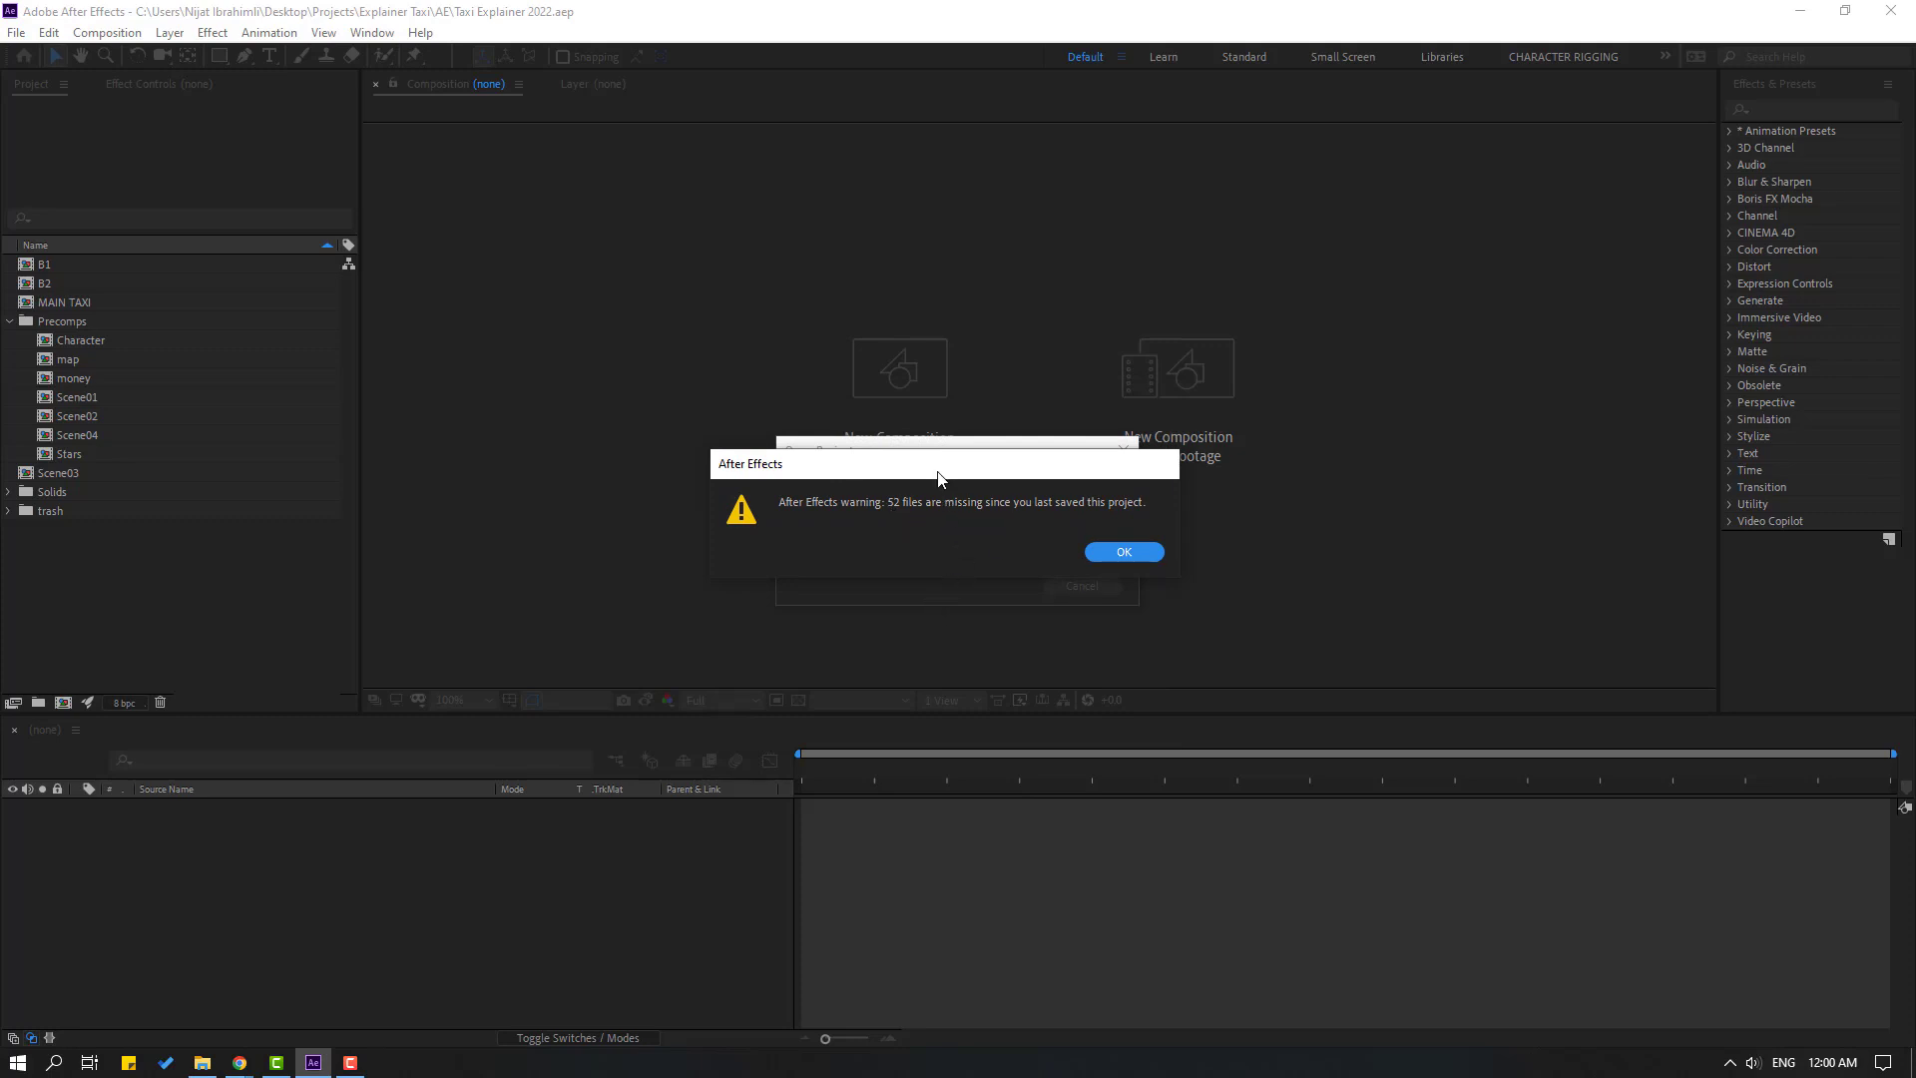
pyautogui.moveTo(938, 479)
pyautogui.mouseDown()
pyautogui.moveTo(919, 638)
pyautogui.moveTo(945, 458)
pyautogui.mouseUp()
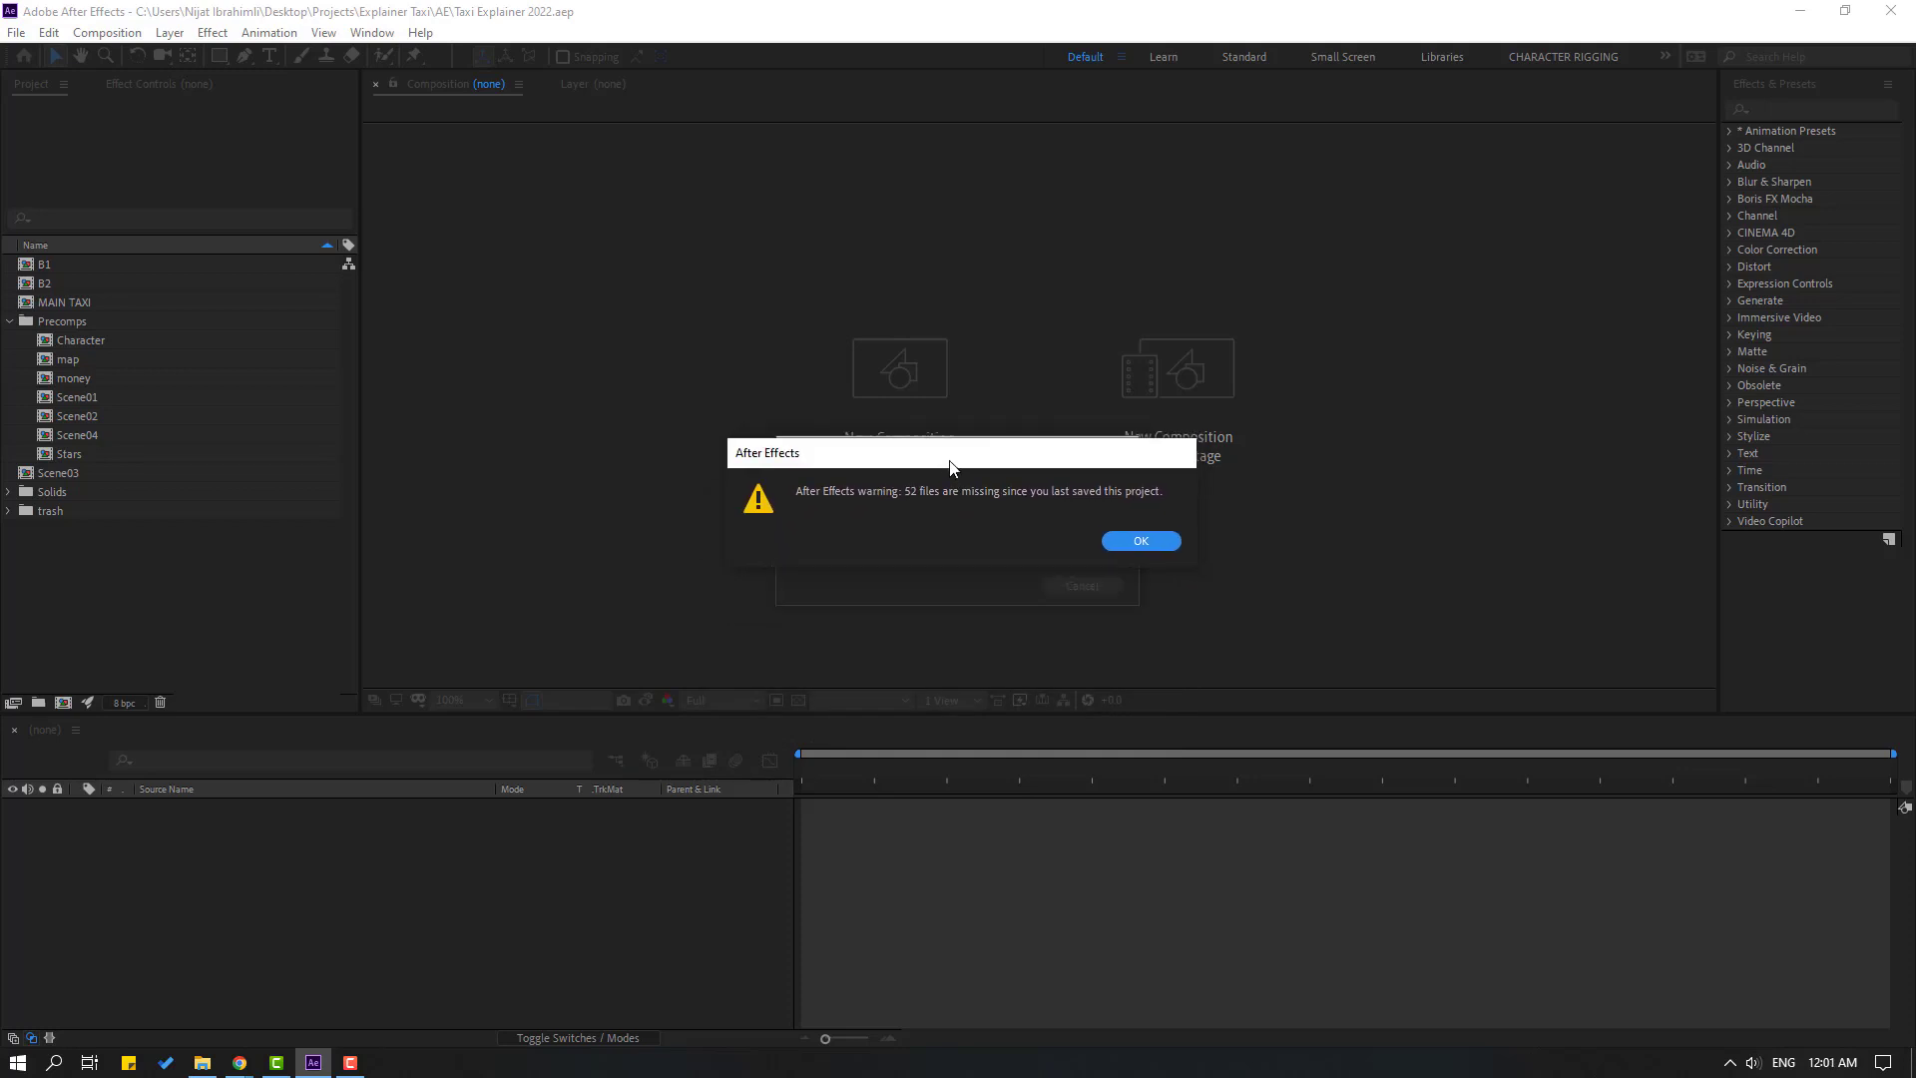
pyautogui.click(1141, 549)
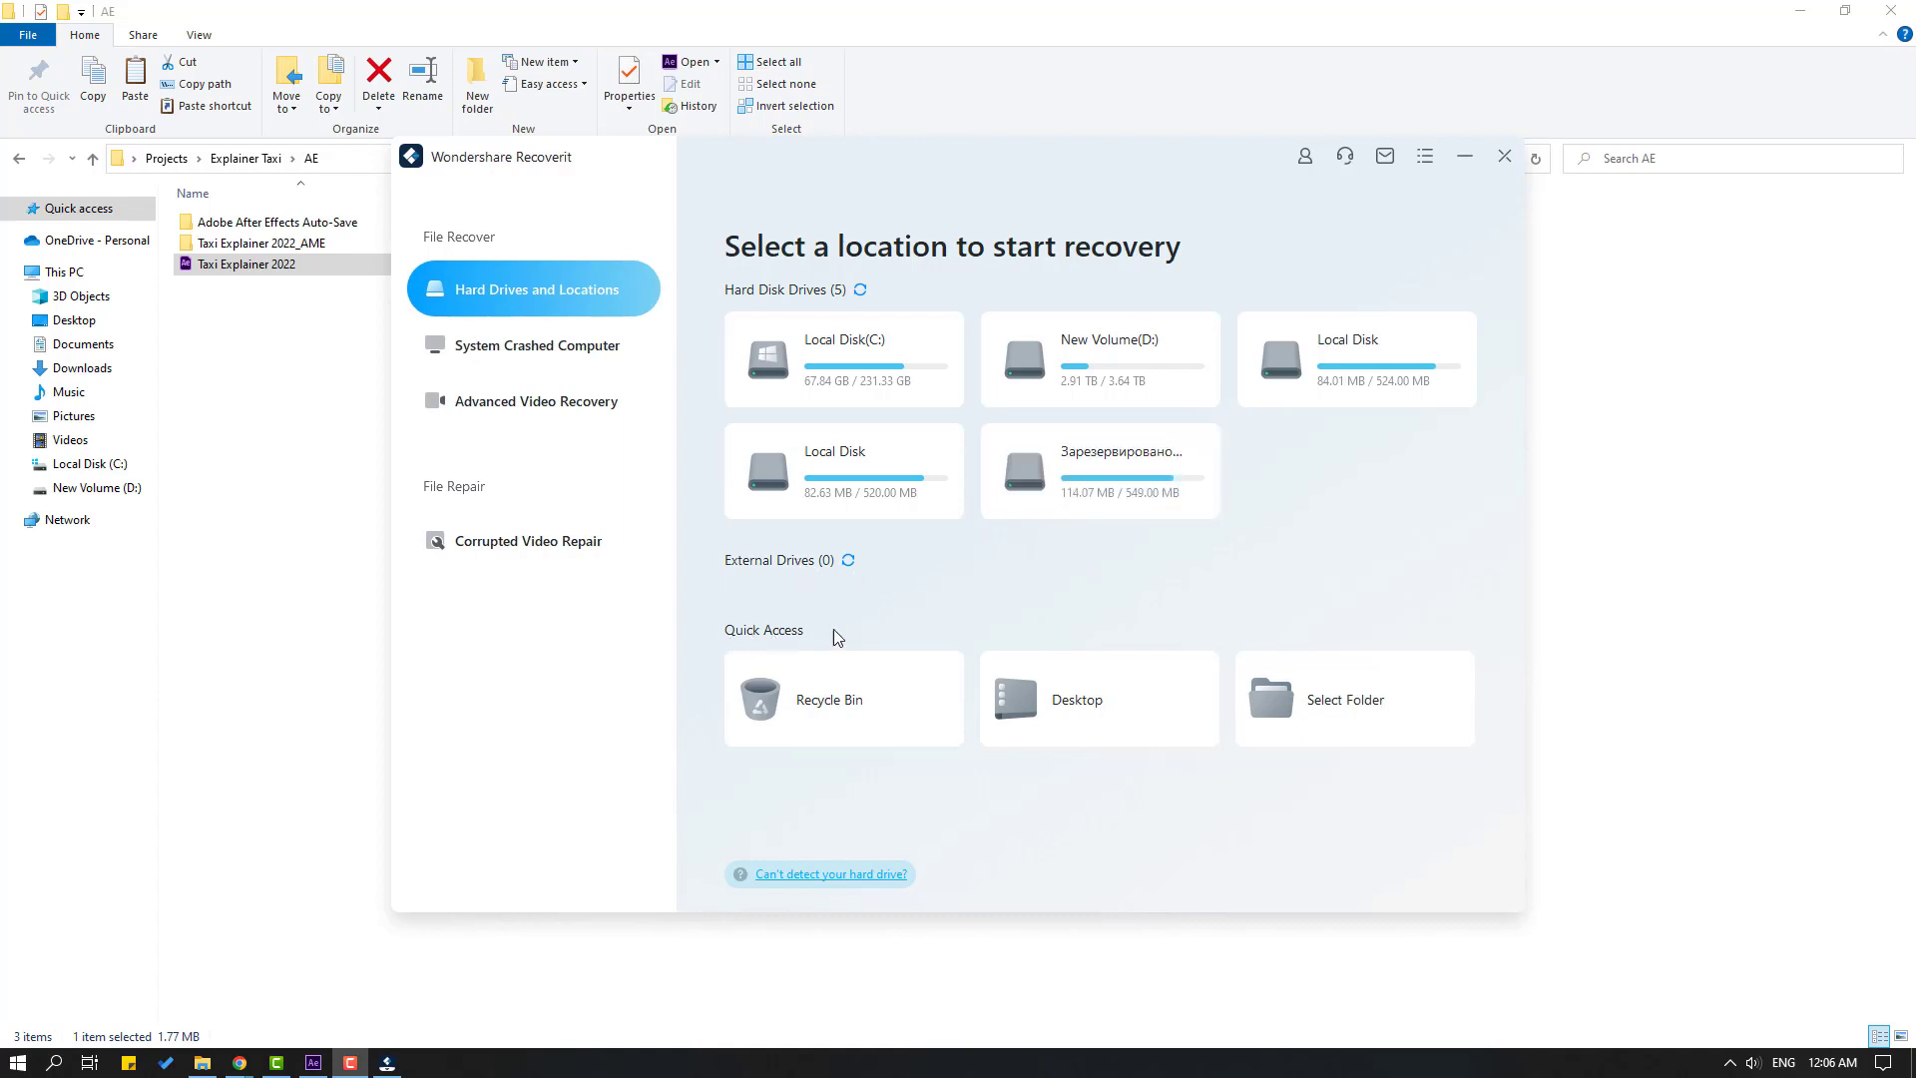
# - Look over the Quick Access cards on Recoverit's Hard Drives and Locations page
pyautogui.moveTo(804, 699)
pyautogui.moveTo(1047, 715)
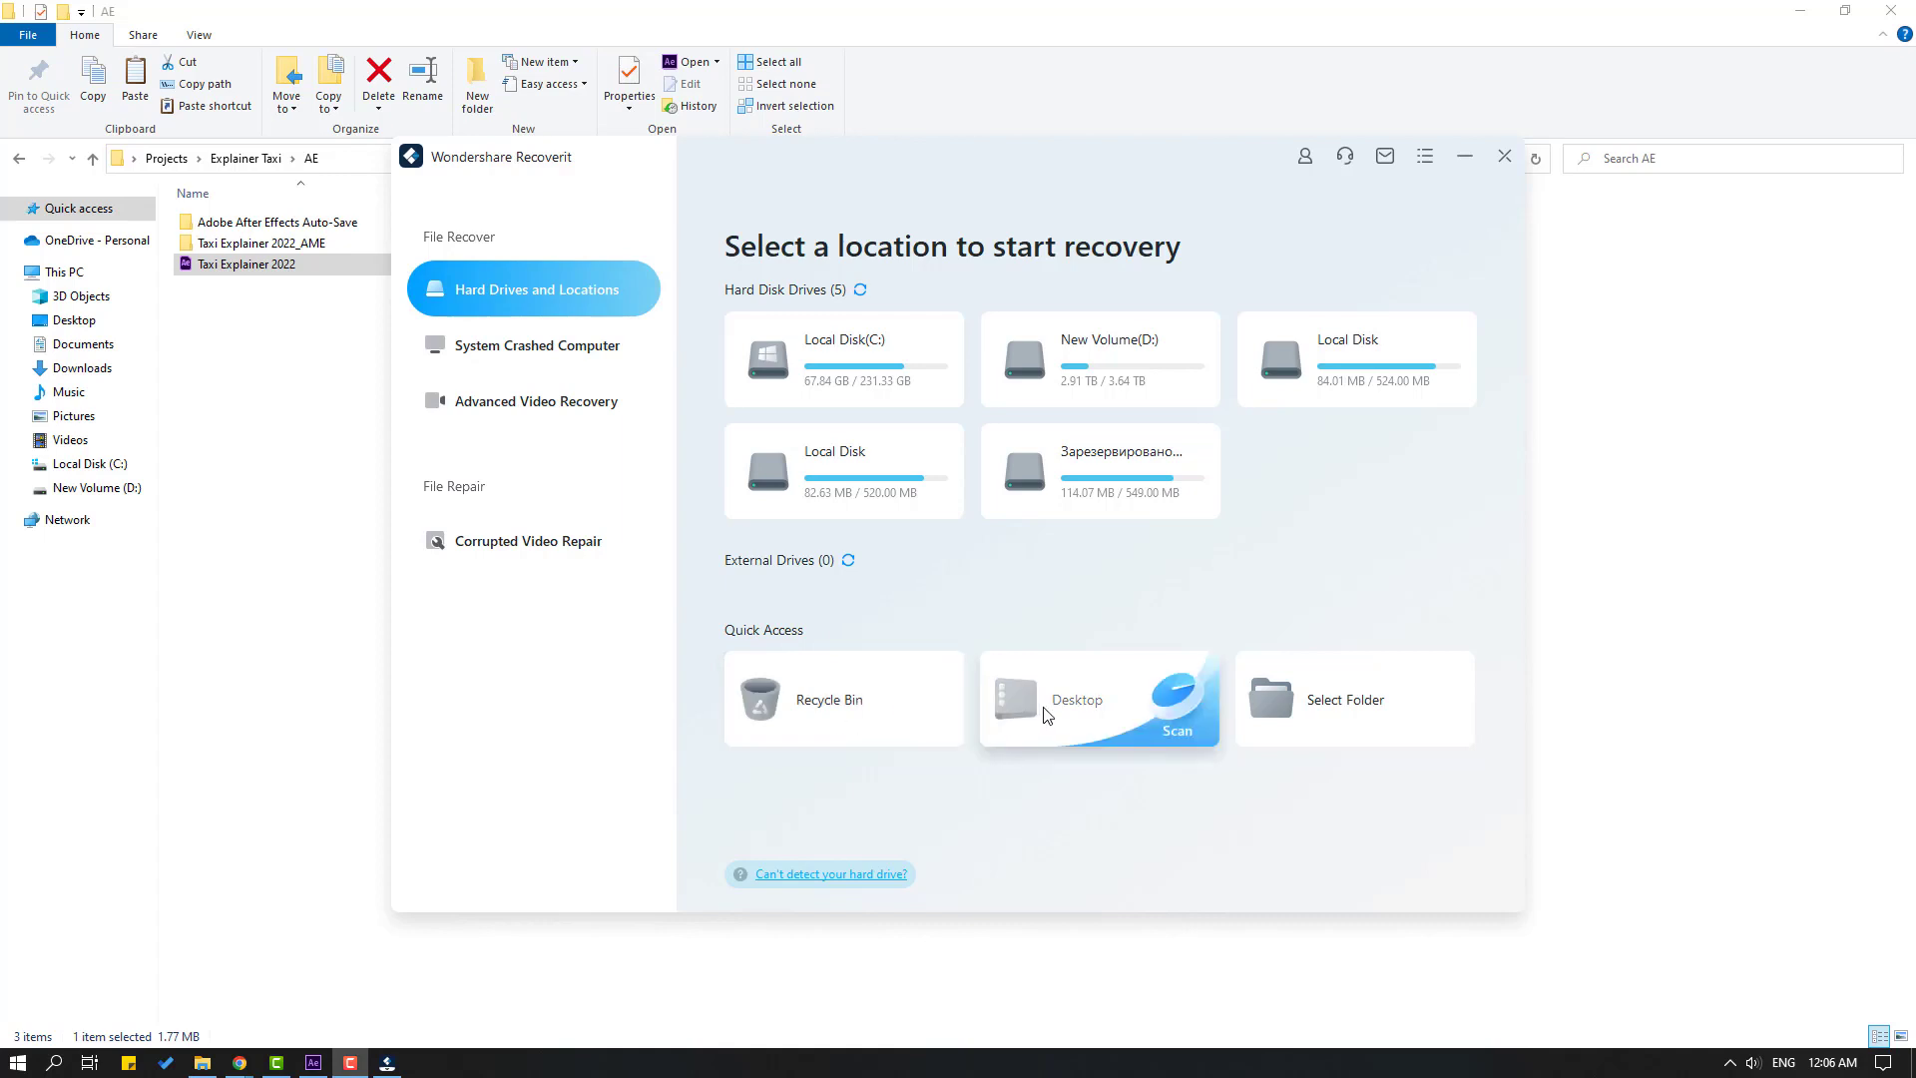
pyautogui.moveTo(1328, 714)
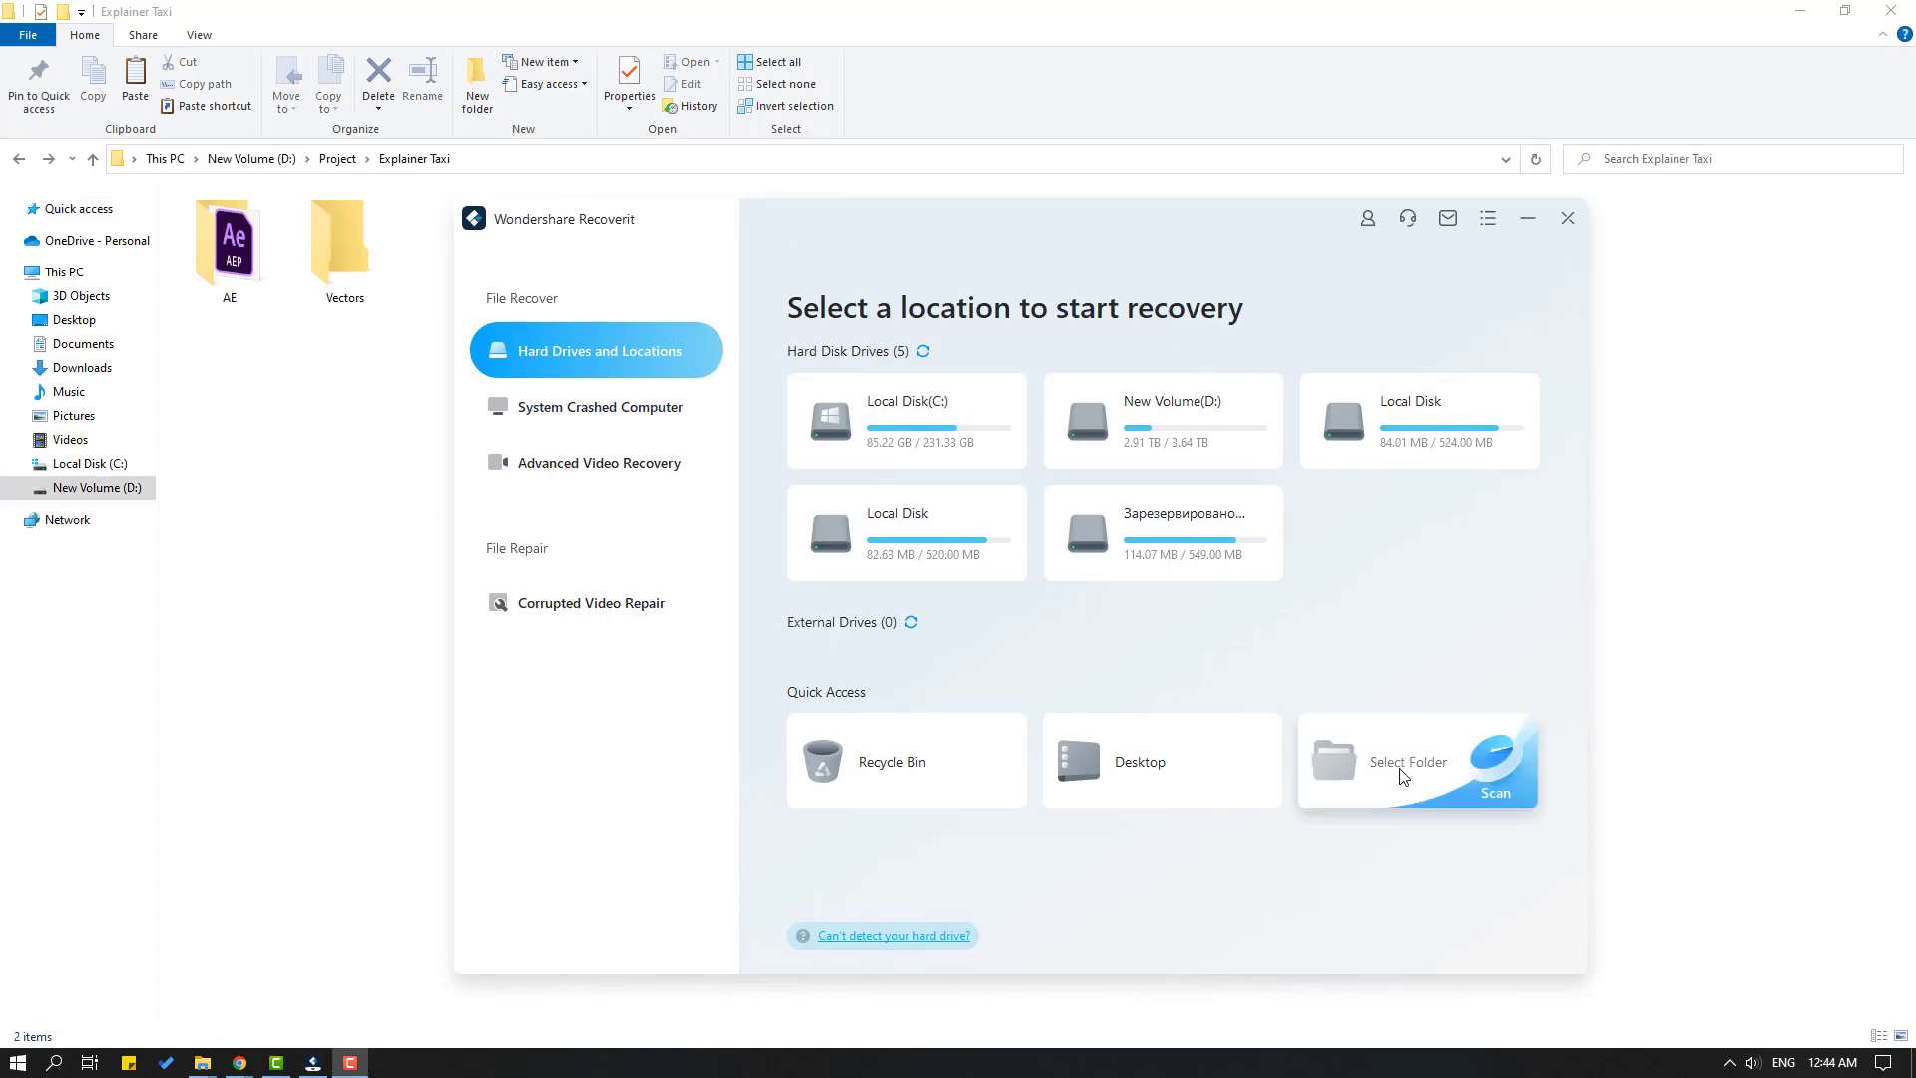
# - Choose to scan a specific folder and copy the Vectors folder path from File Explorer
pyautogui.click(1402, 775)
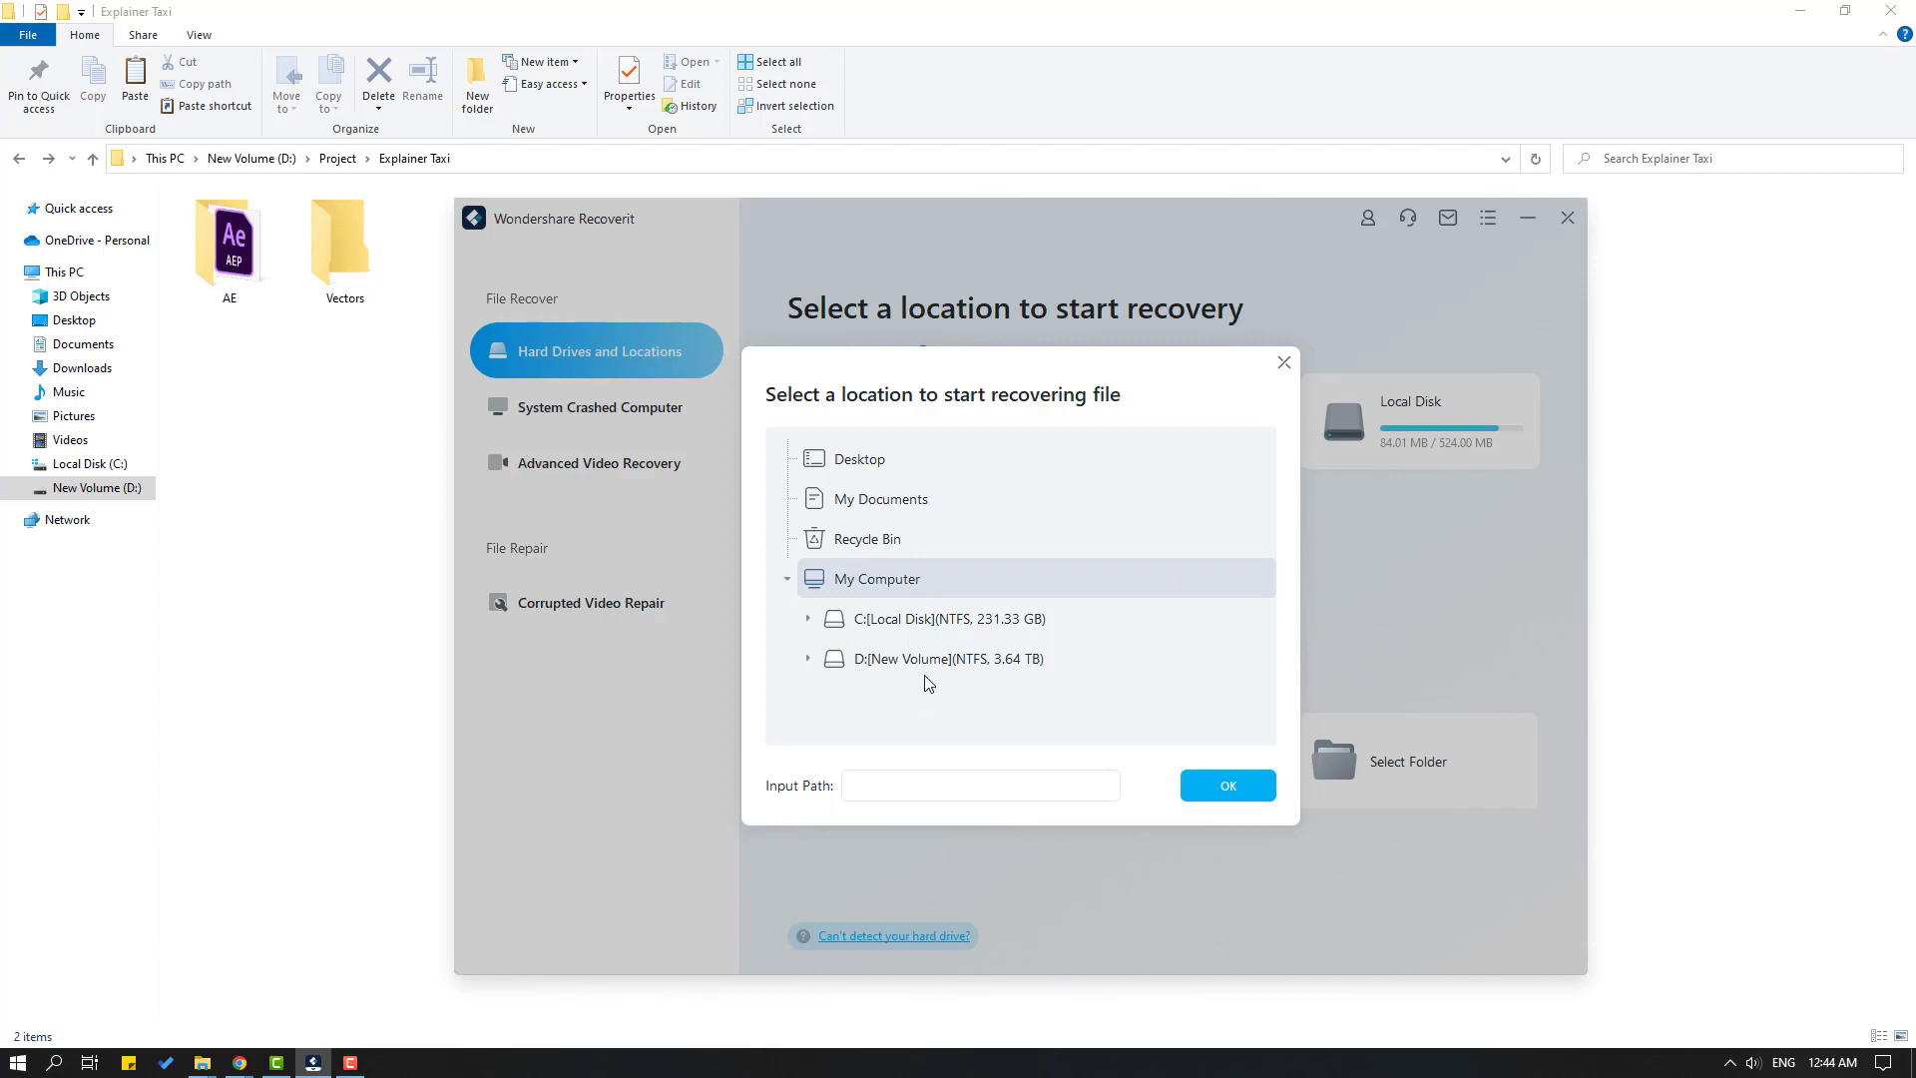
pyautogui.click(853, 788)
pyautogui.click(977, 810)
pyautogui.click(367, 392)
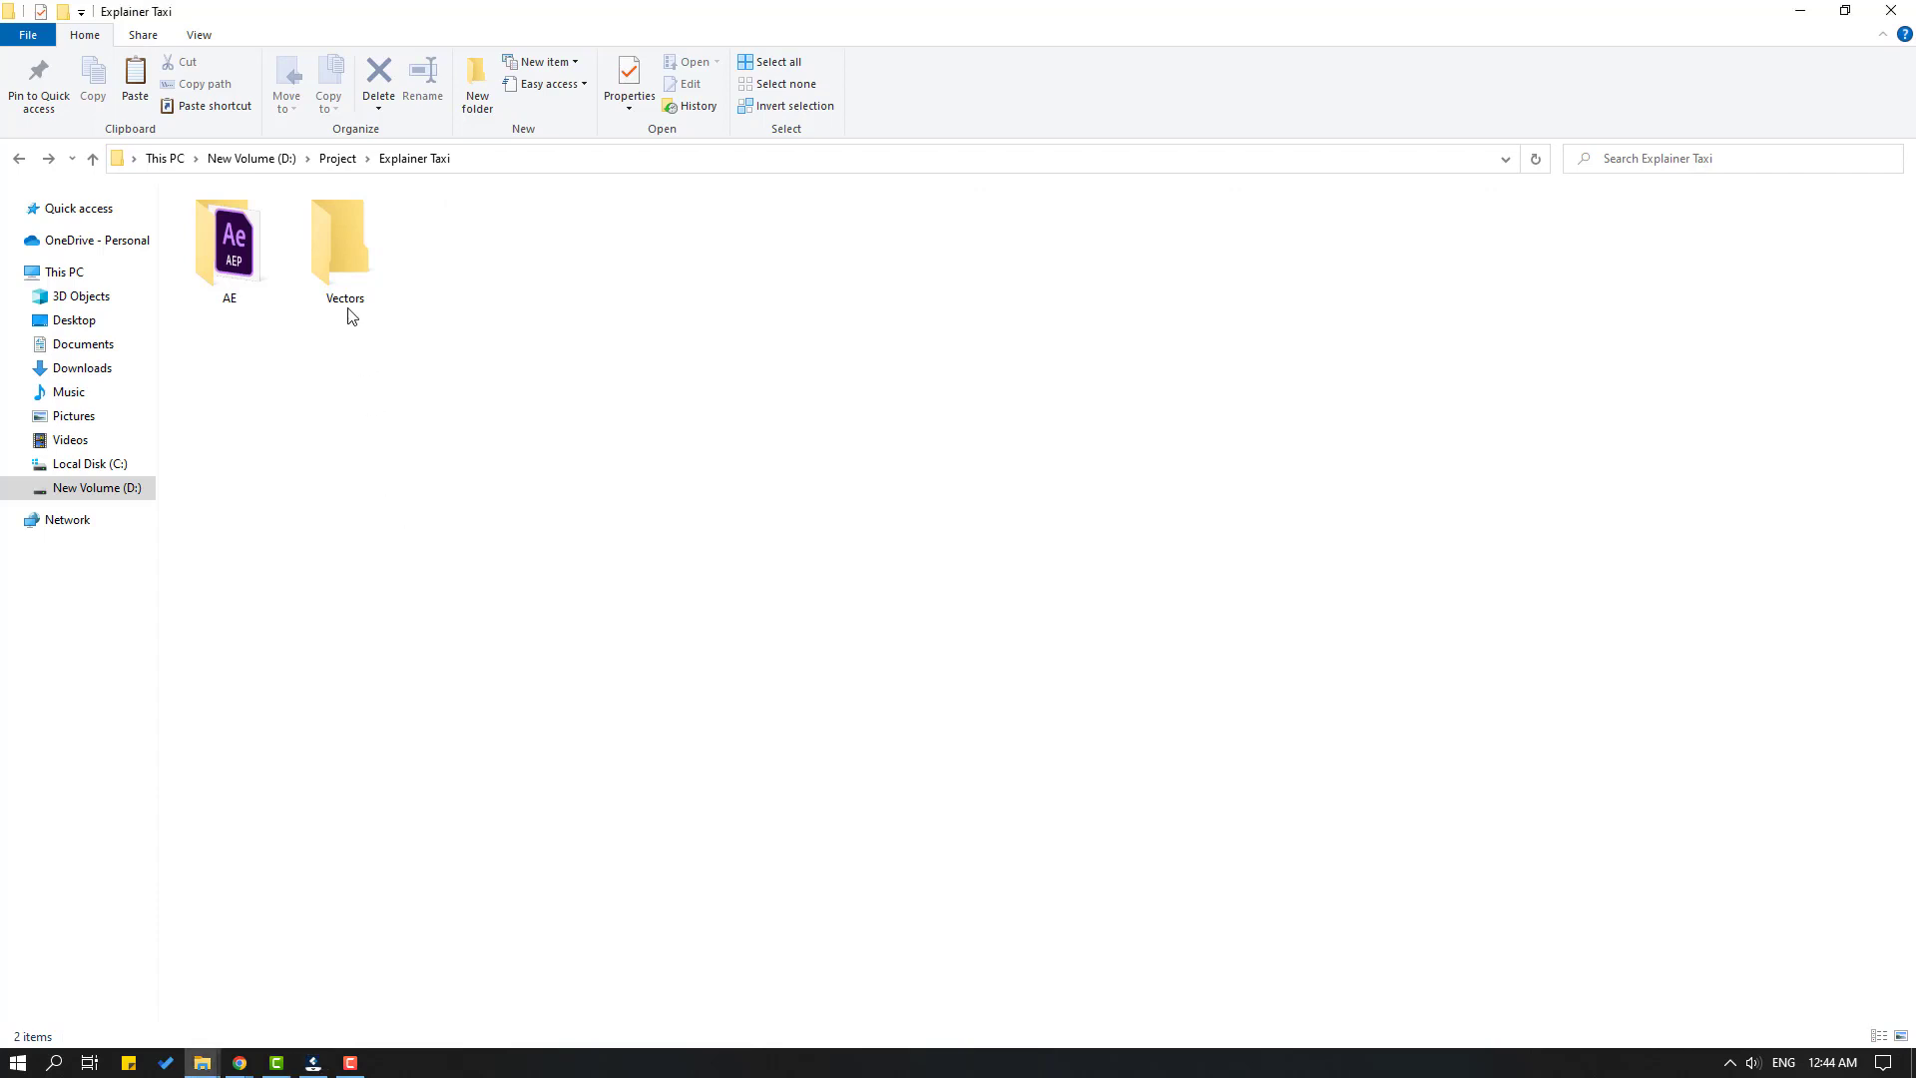
pyautogui.doubleClick(341, 242)
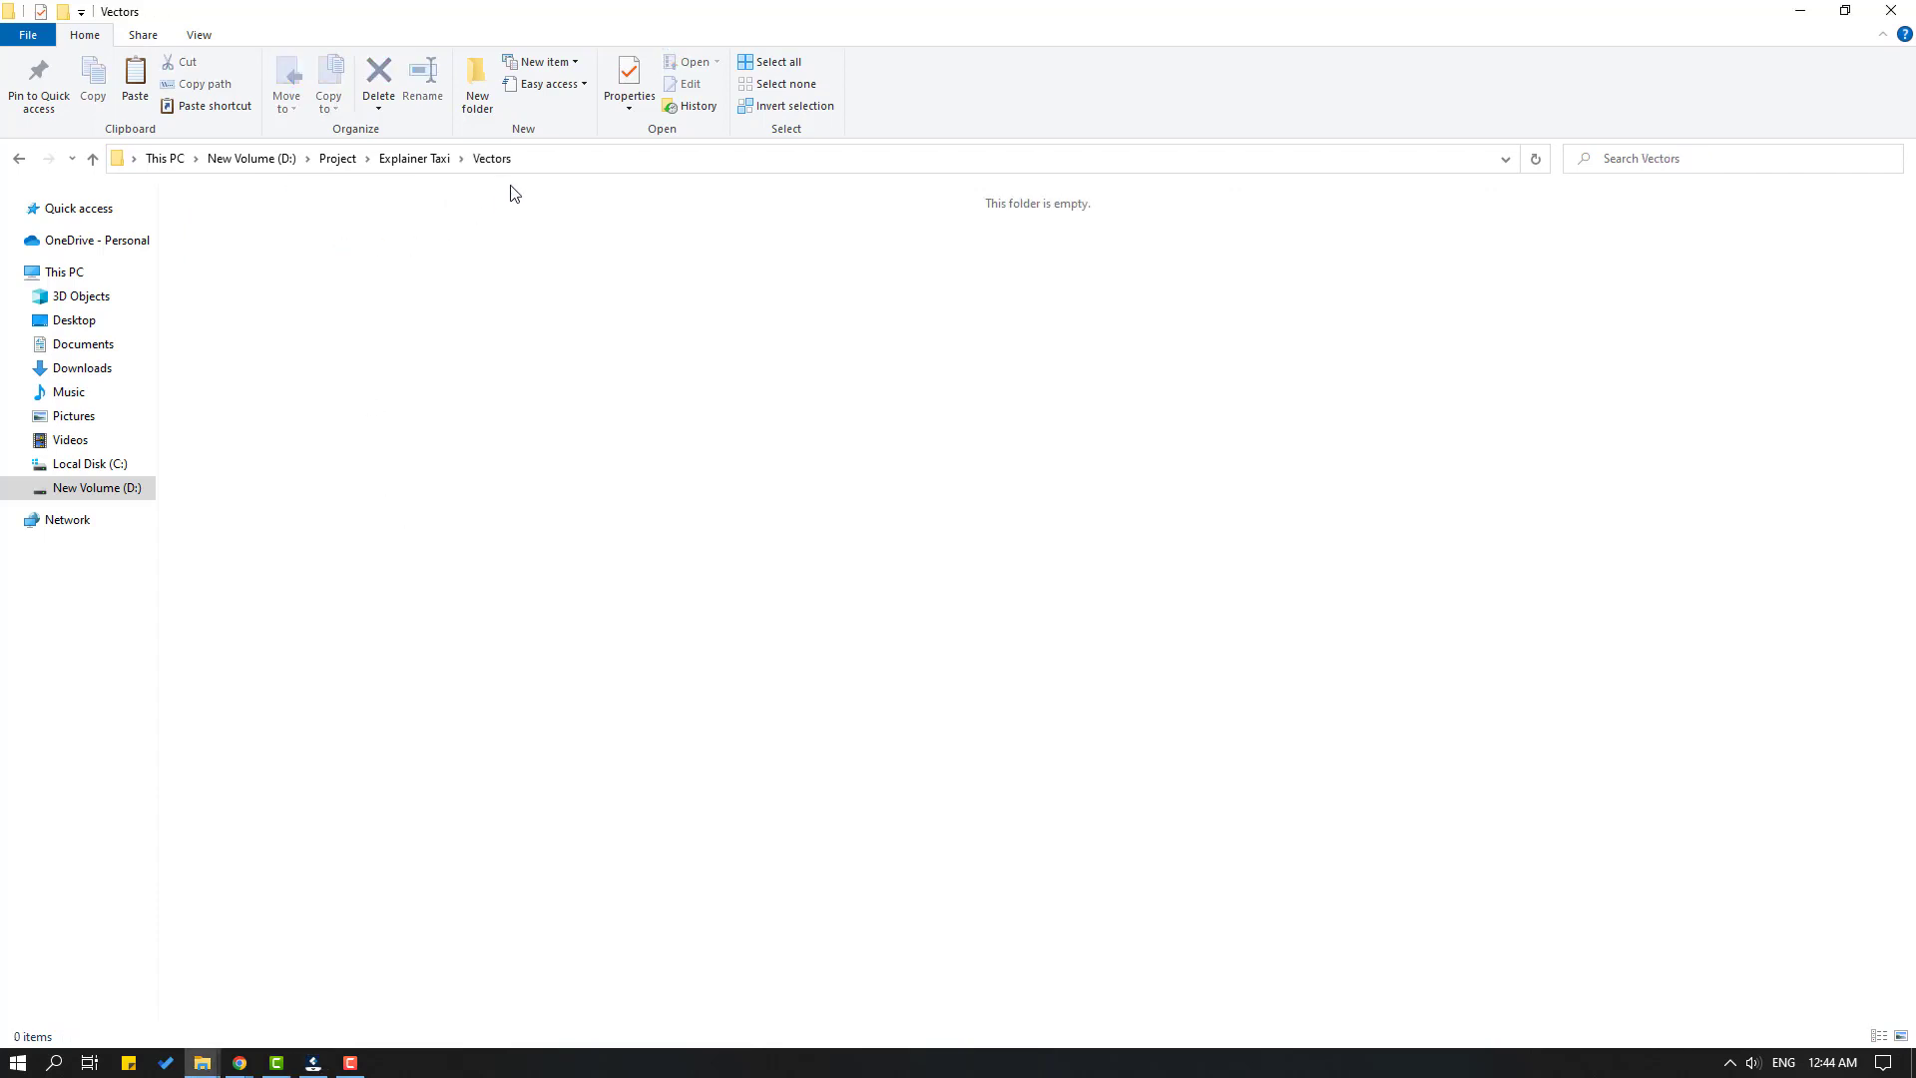
pyautogui.click(539, 164)
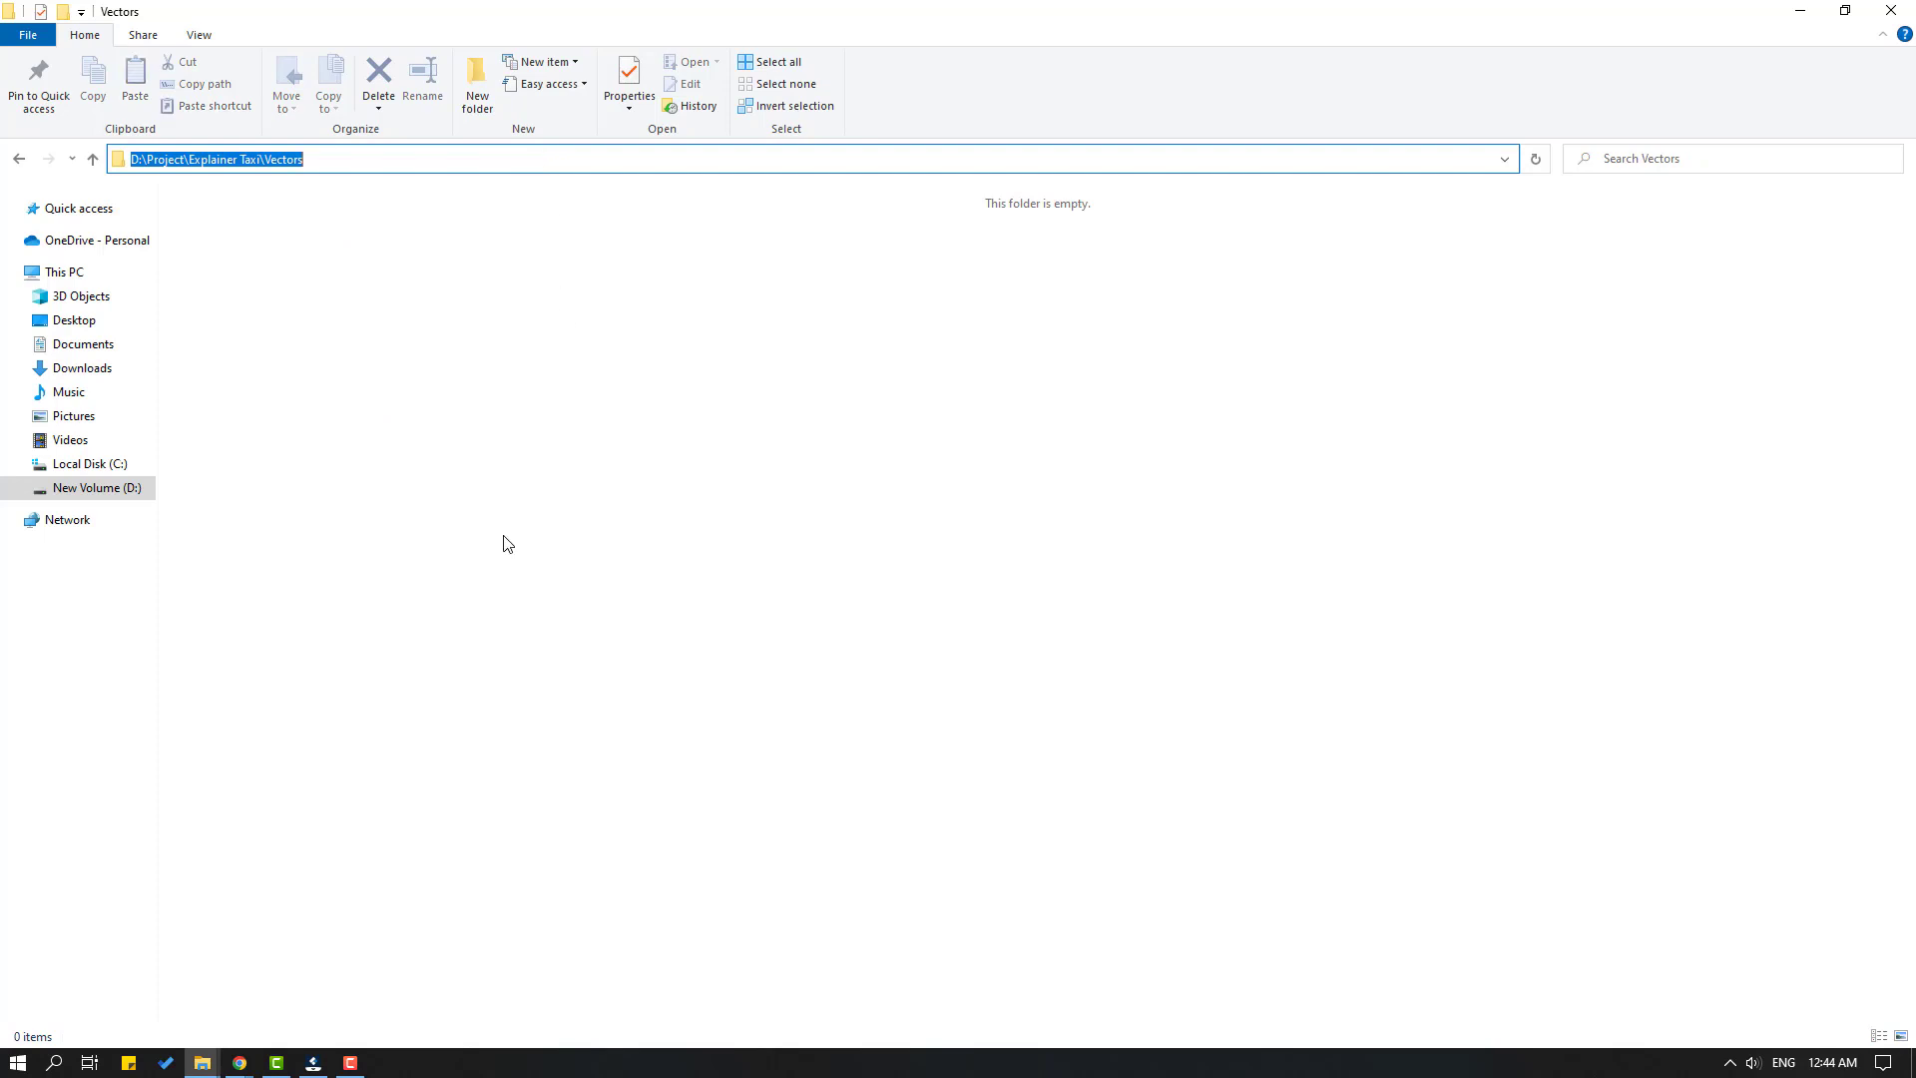
pyautogui.rightClick(287, 163)
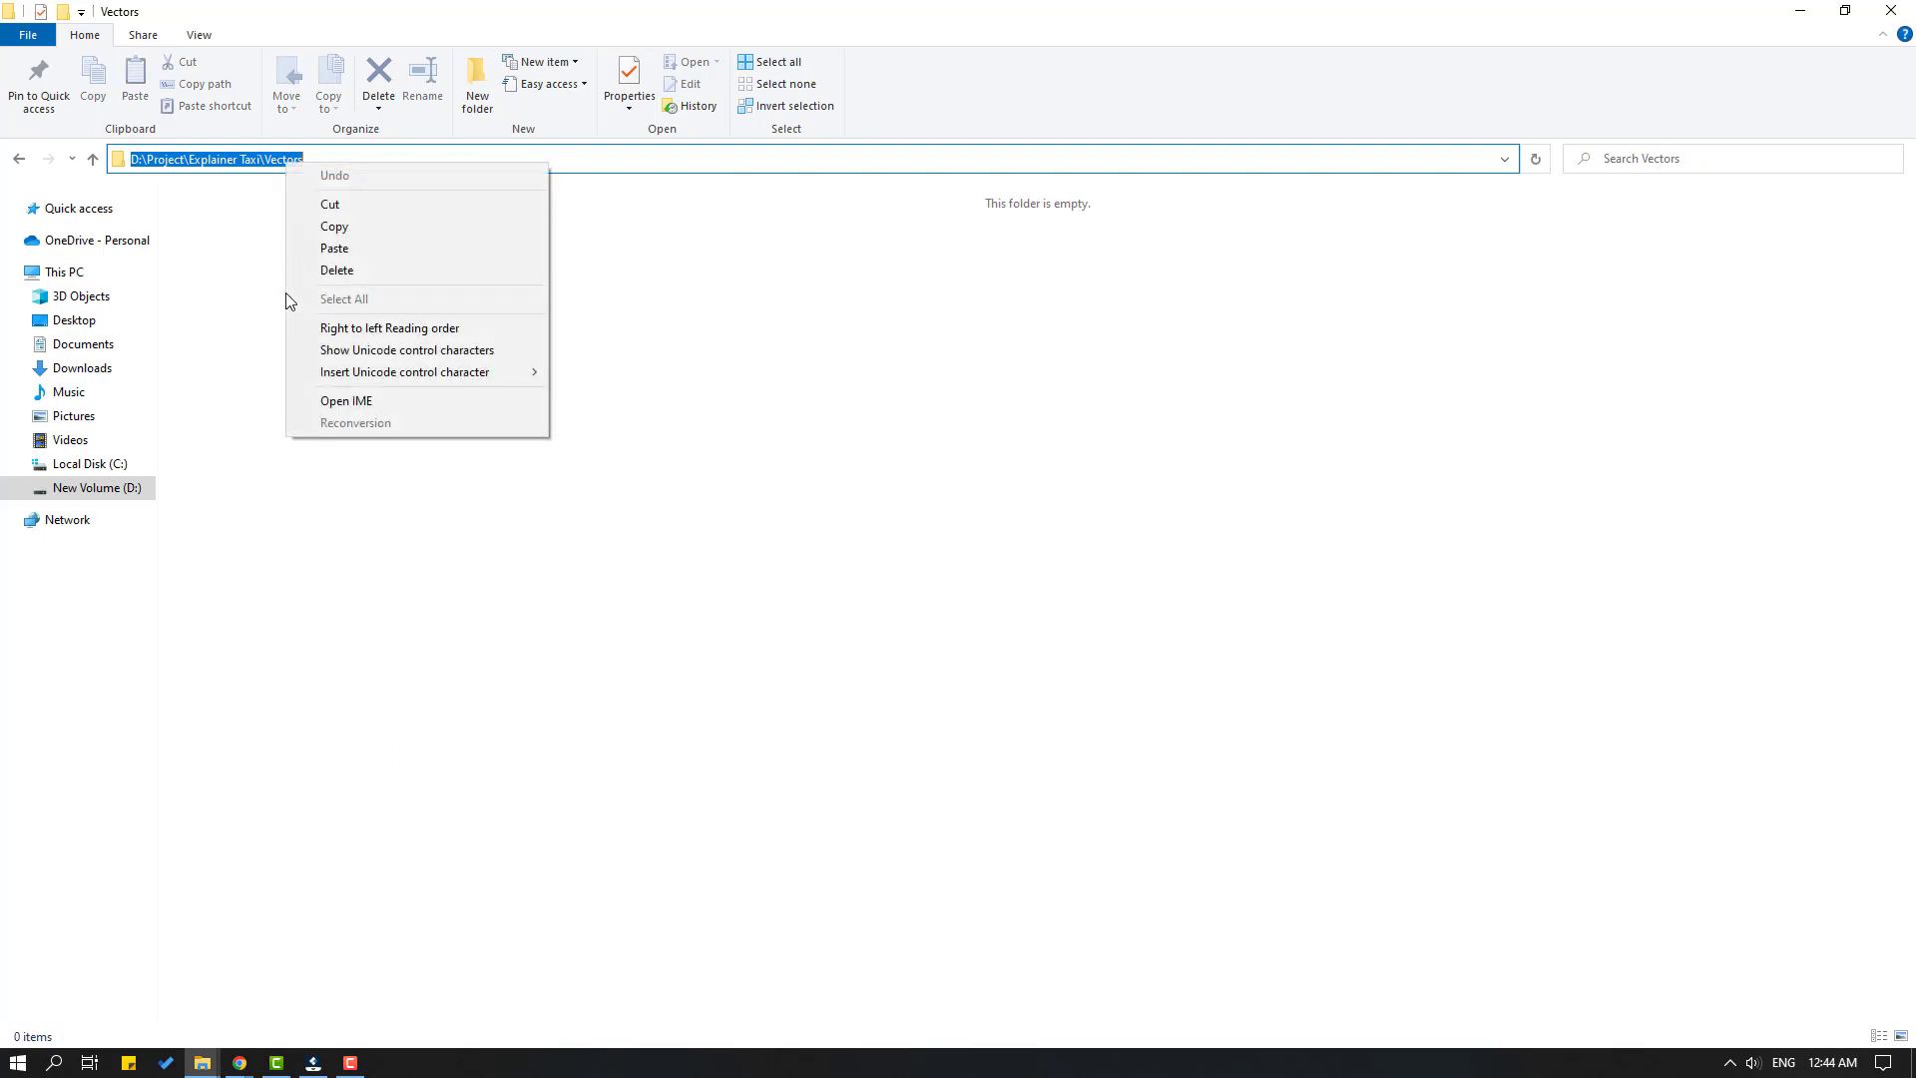
pyautogui.click(339, 225)
# - Paste D:\Project\Explainer Taxi\Vectors as the input path and start the scan
pyautogui.hotkey('alt', 'Tab')
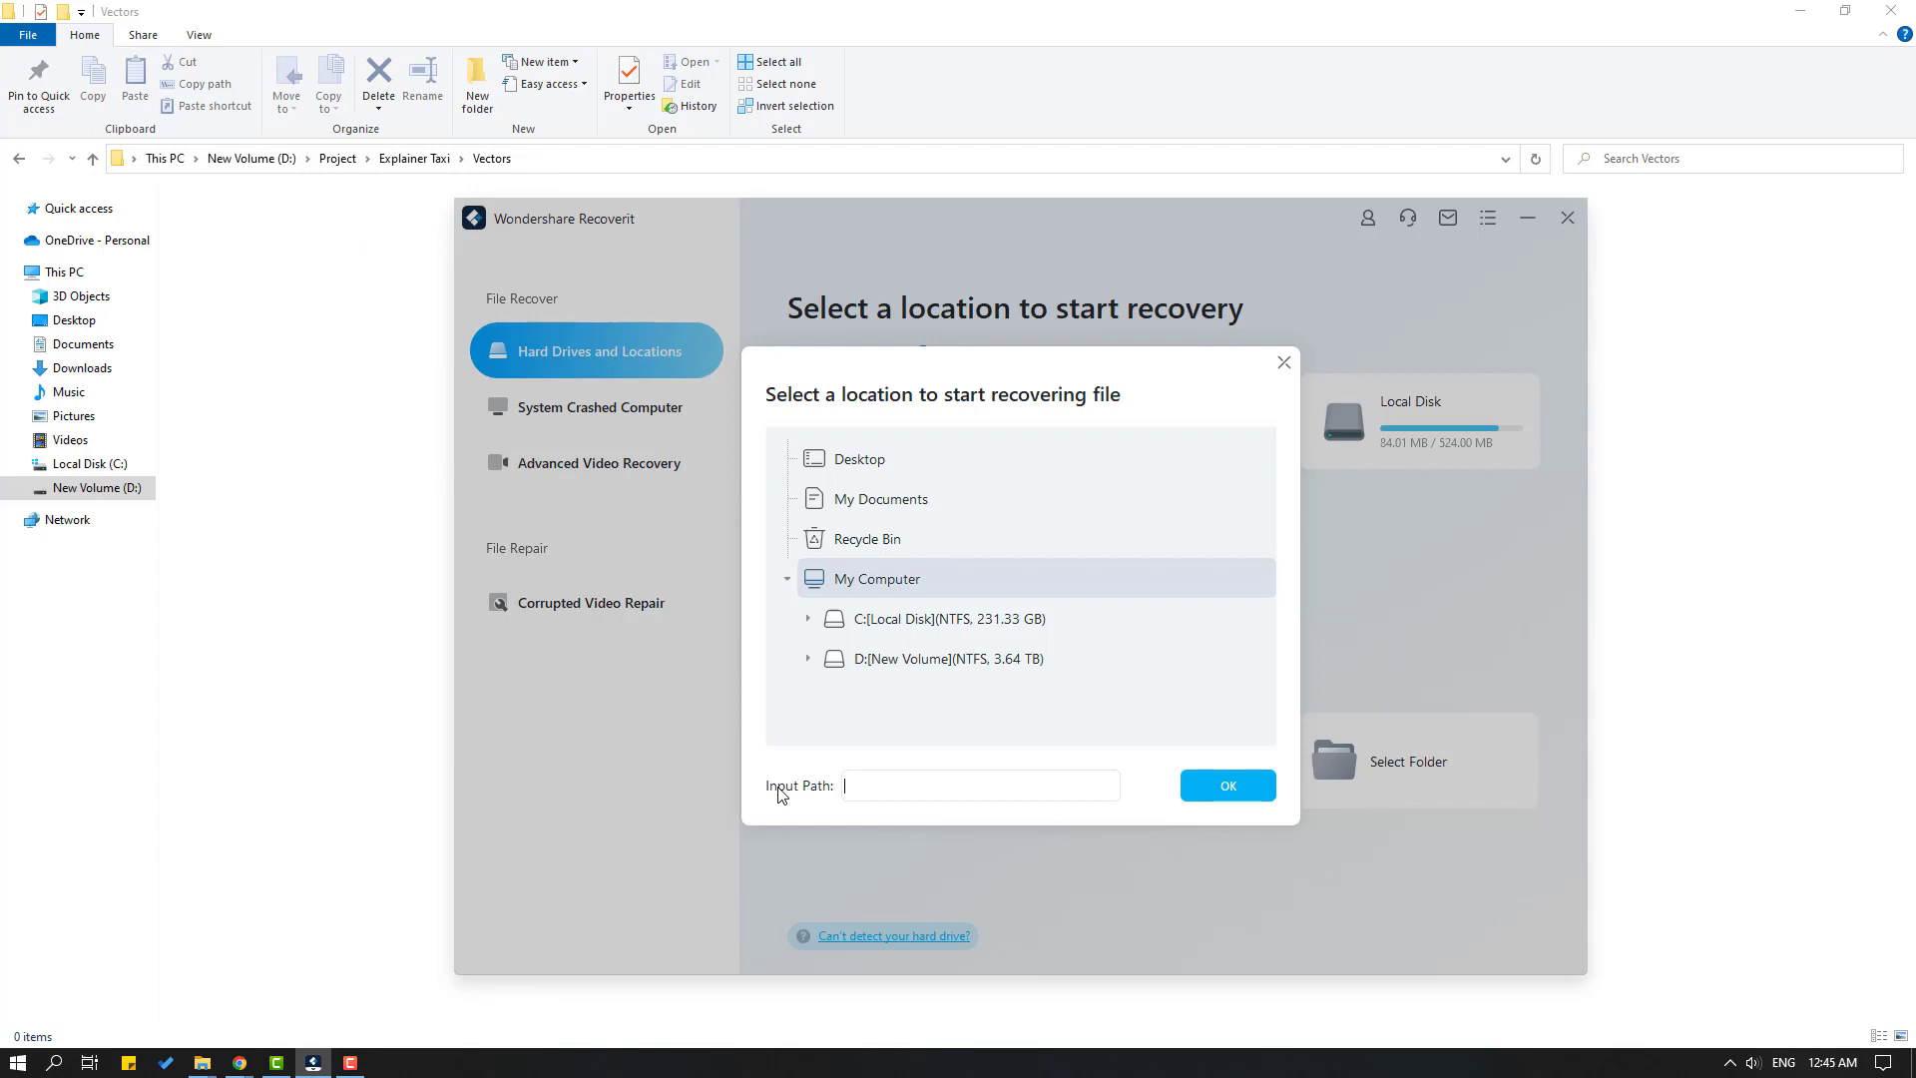
pyautogui.click(906, 789)
pyautogui.hotkey('ctrl', 'v')
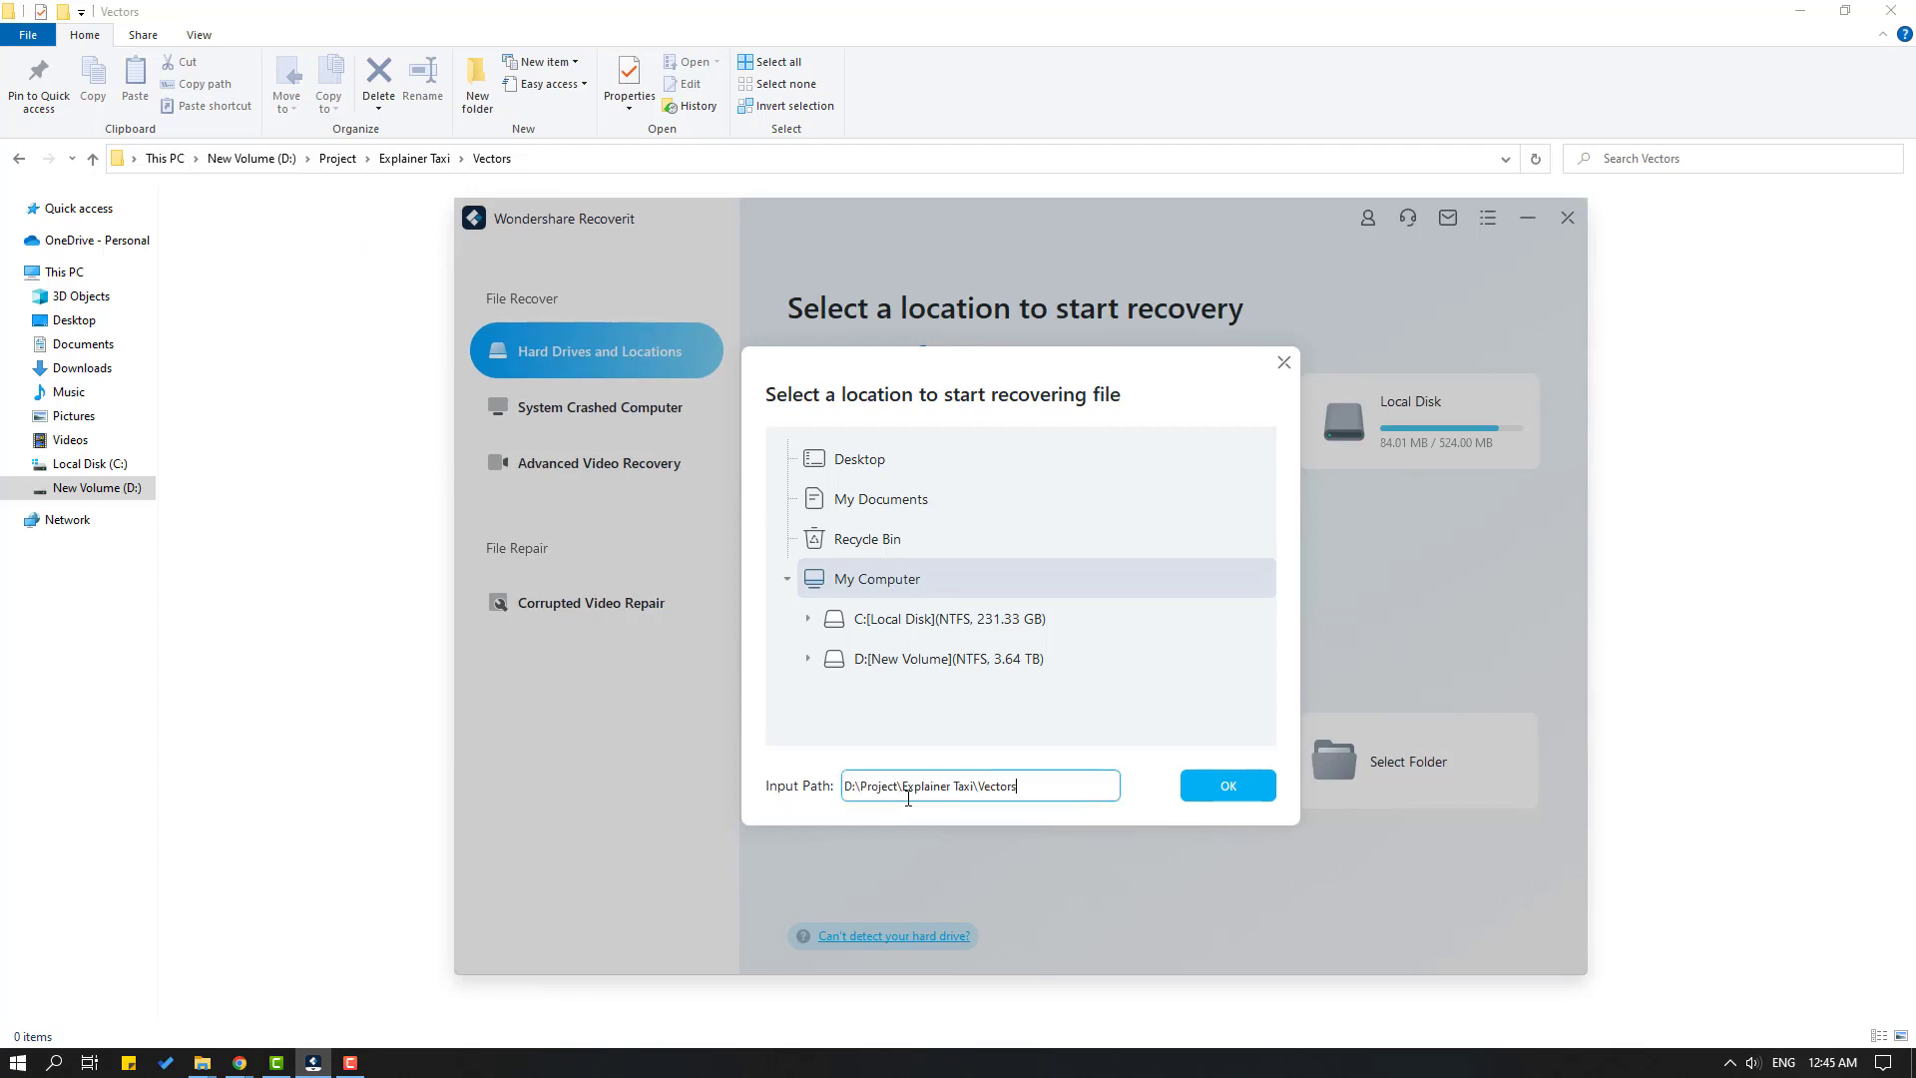
pyautogui.click(1223, 787)
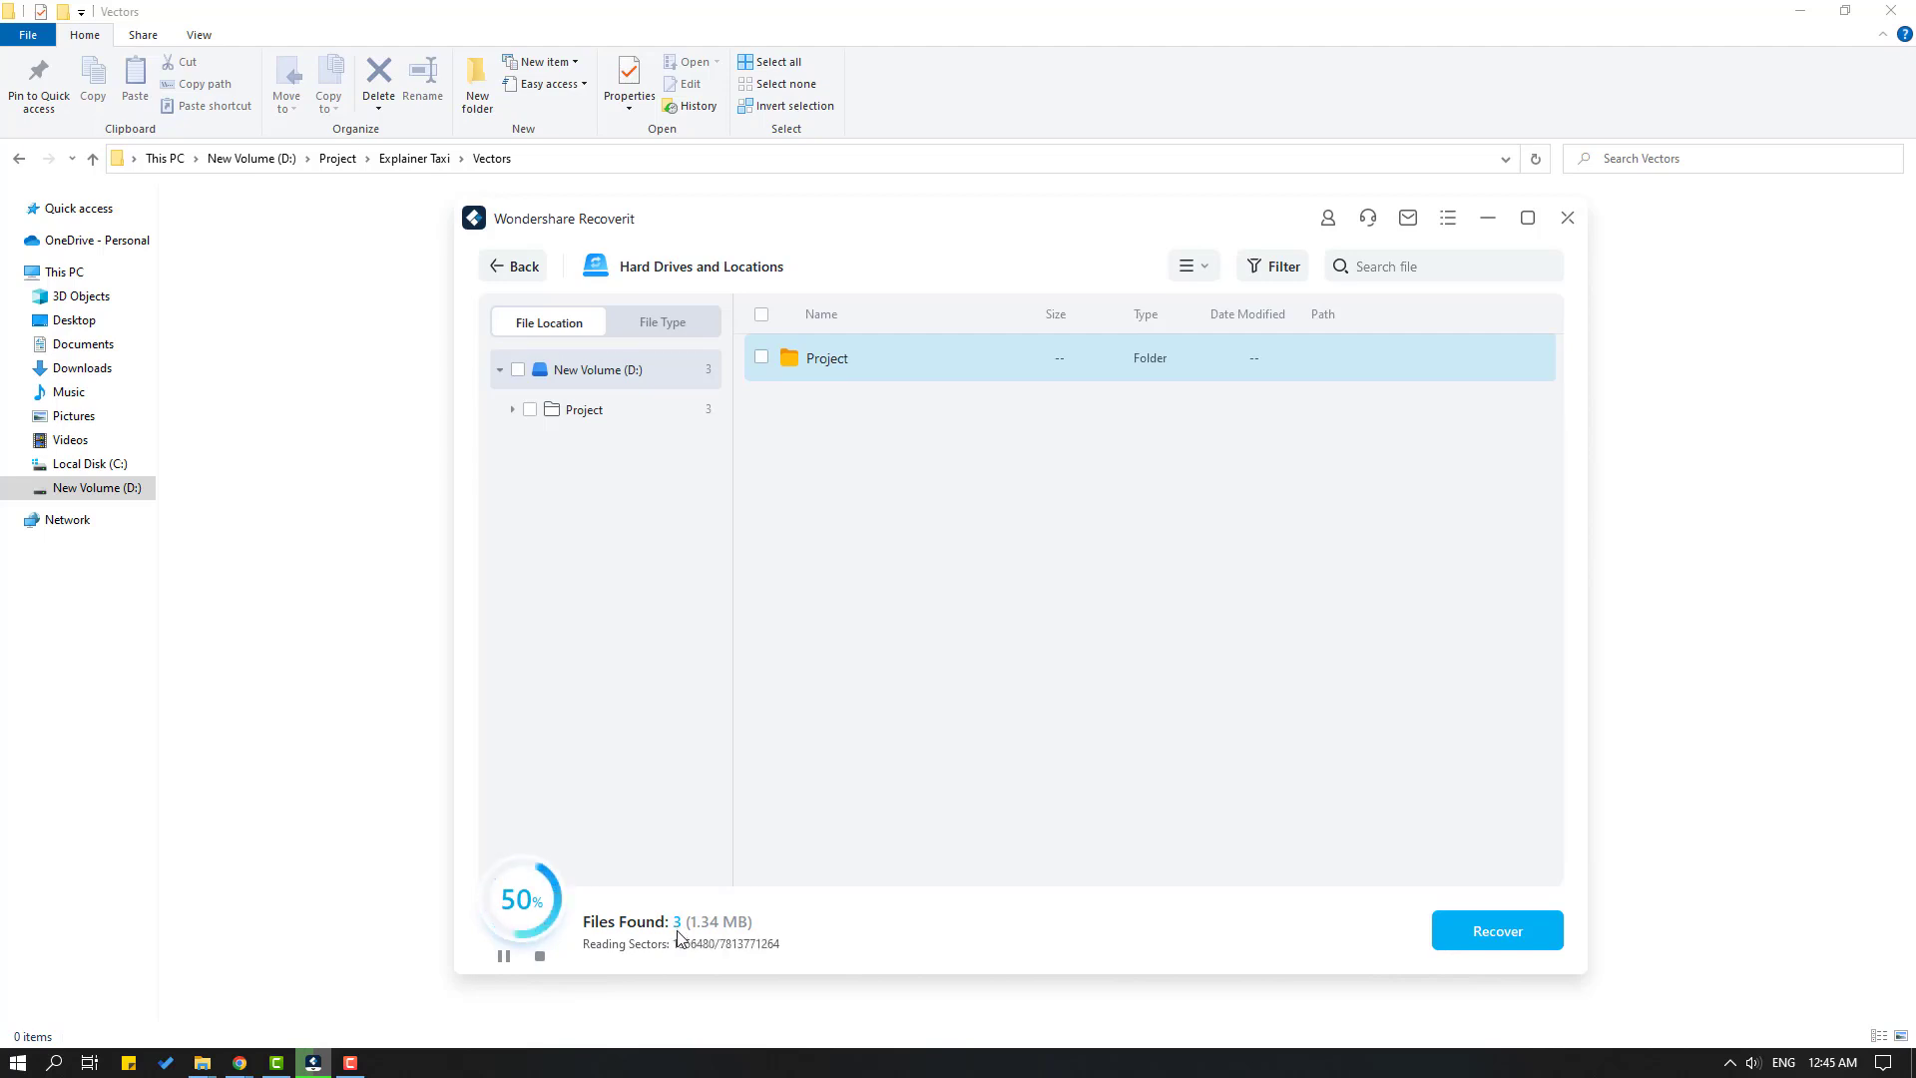
# - Expand Project > Explainer Taxi > Vectors in the scan results
pyautogui.click(512, 411)
pyautogui.click(524, 449)
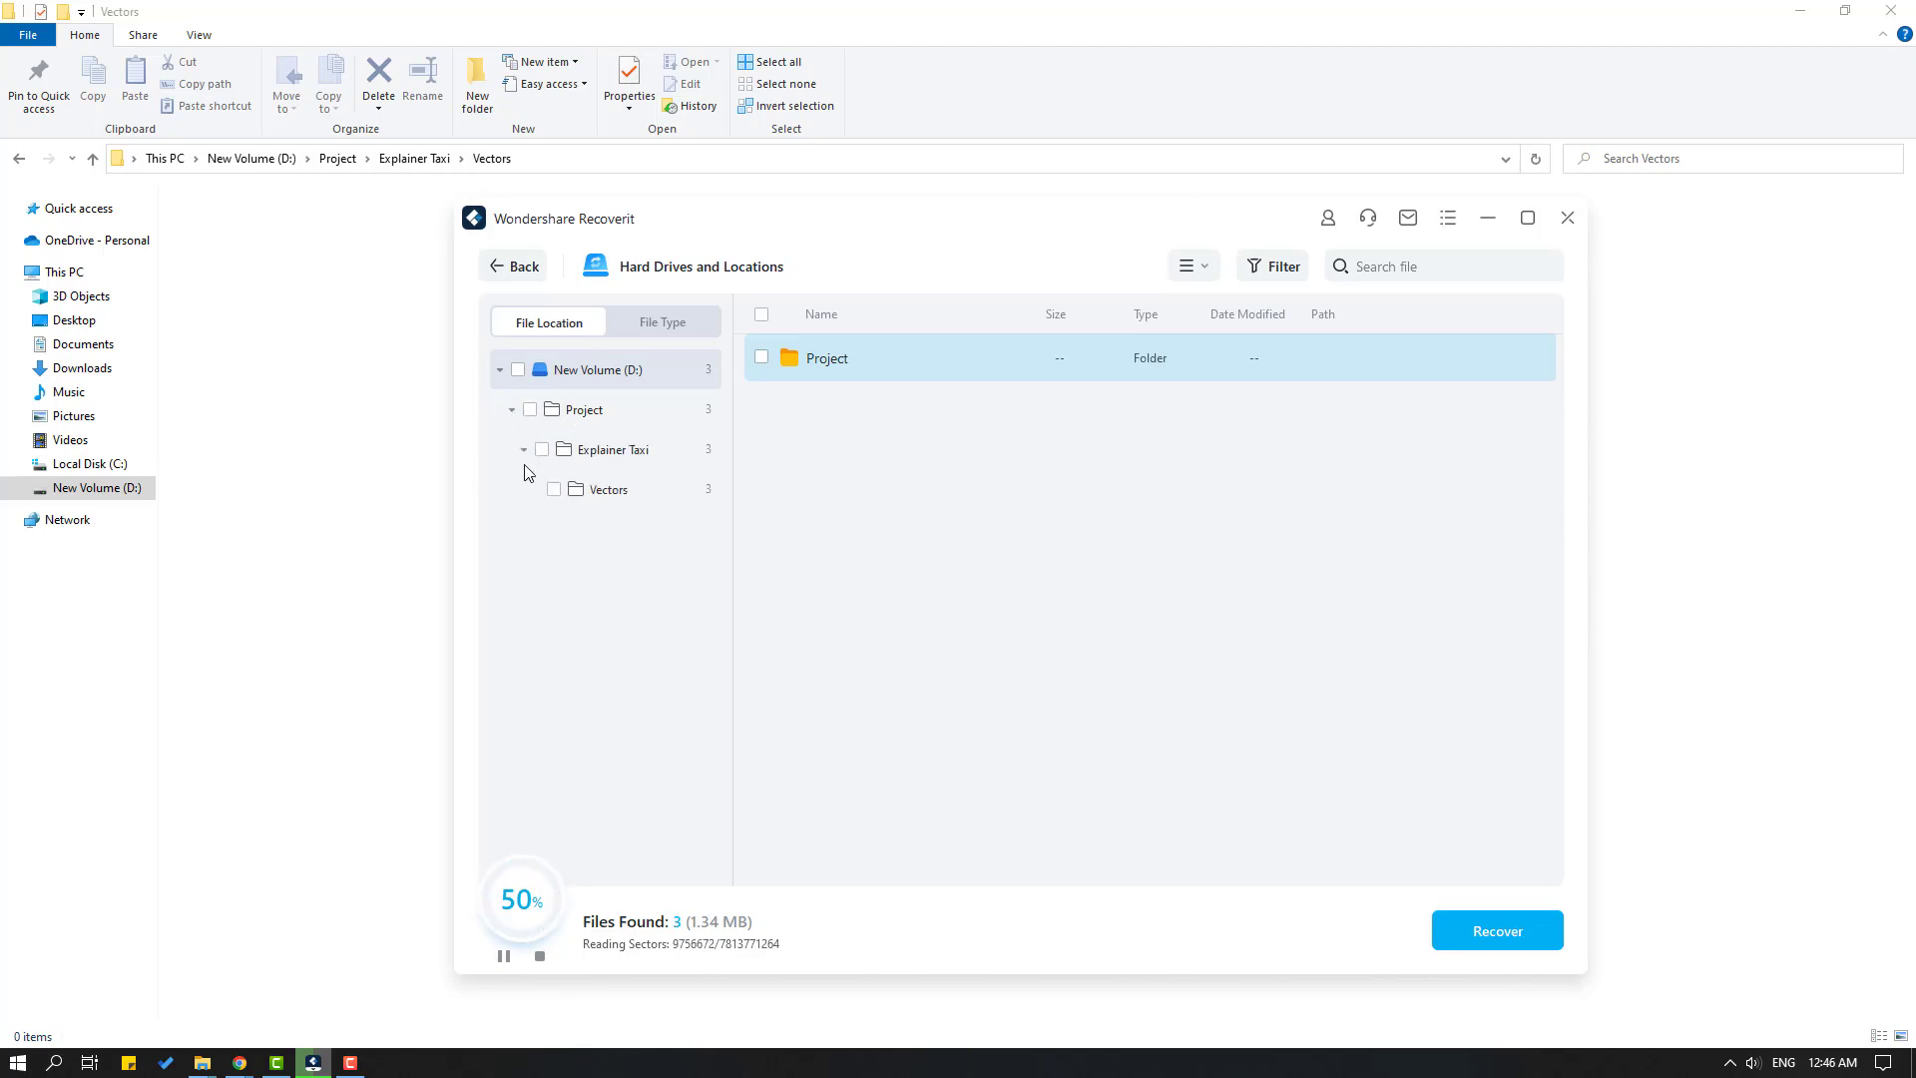
pyautogui.click(602, 494)
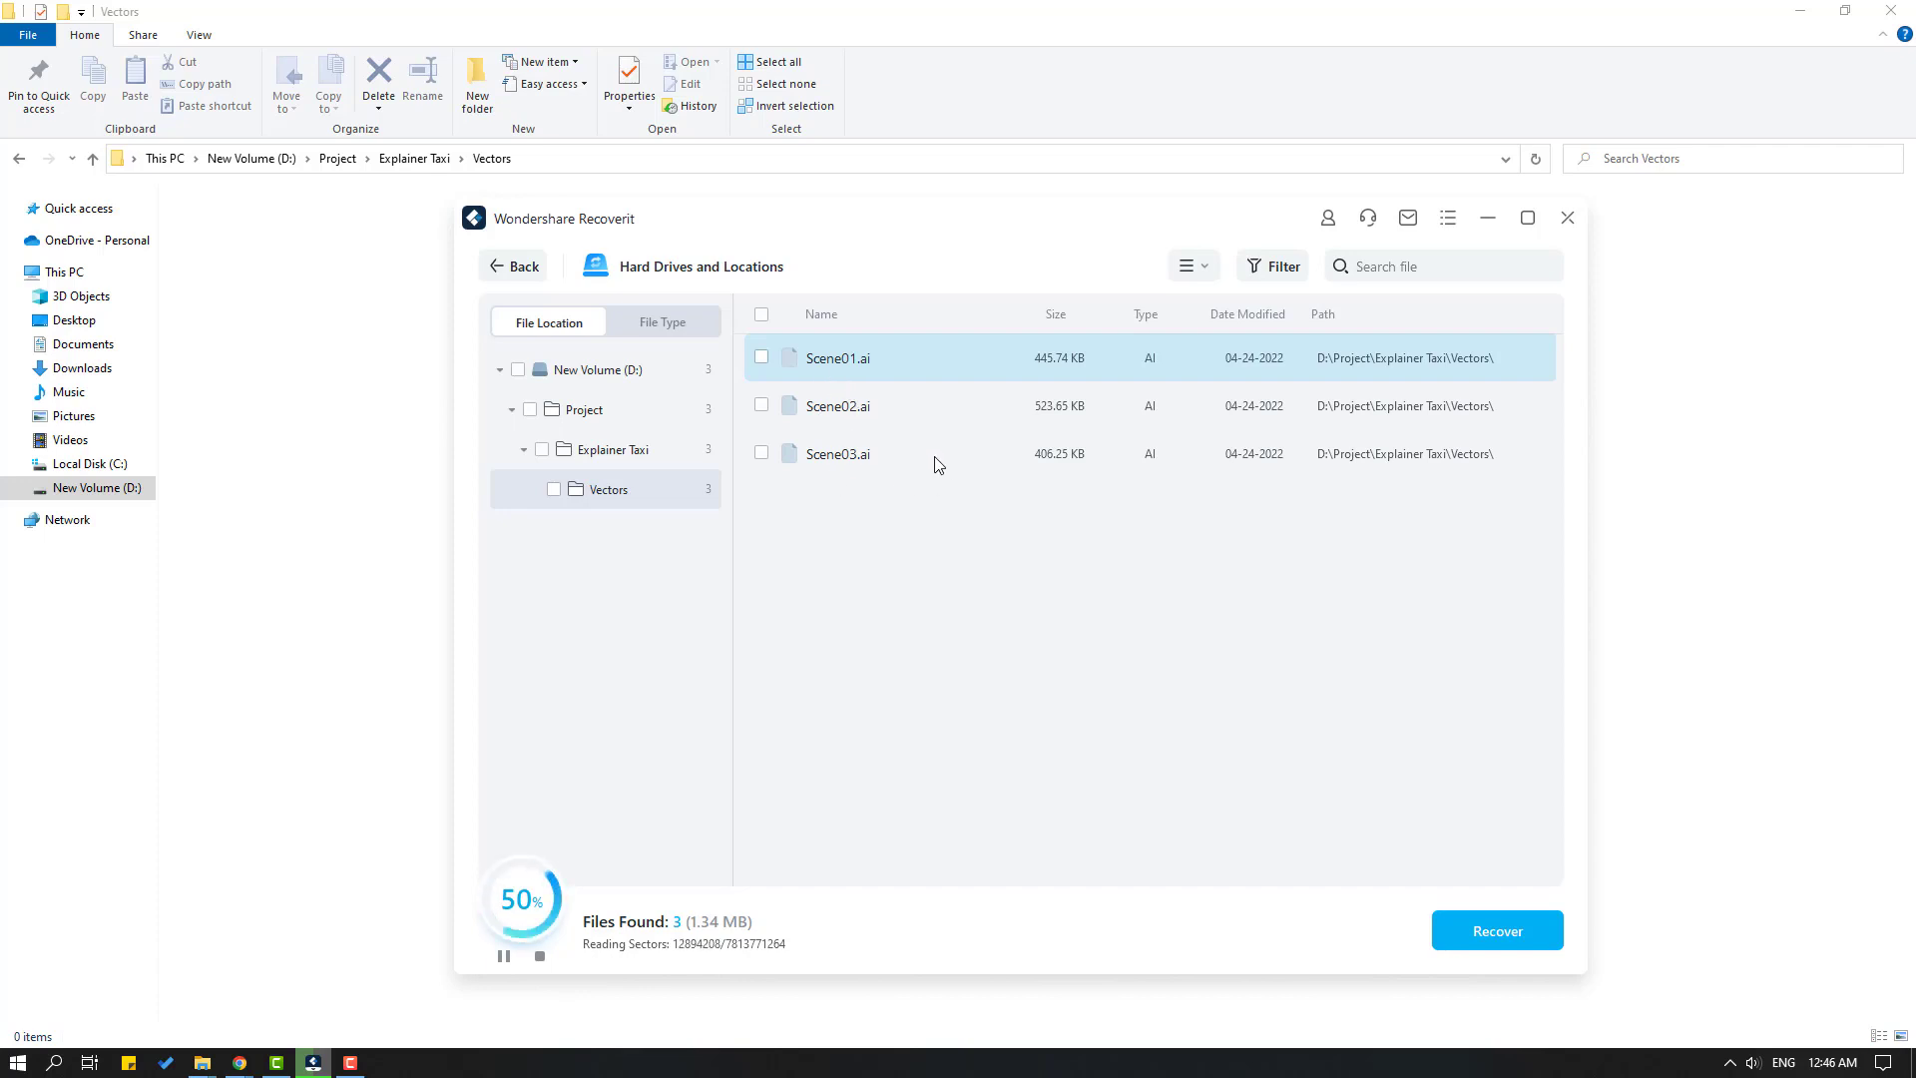
# - List the found ai files under File Type > Document and pause the scan at 52%
pyautogui.click(656, 326)
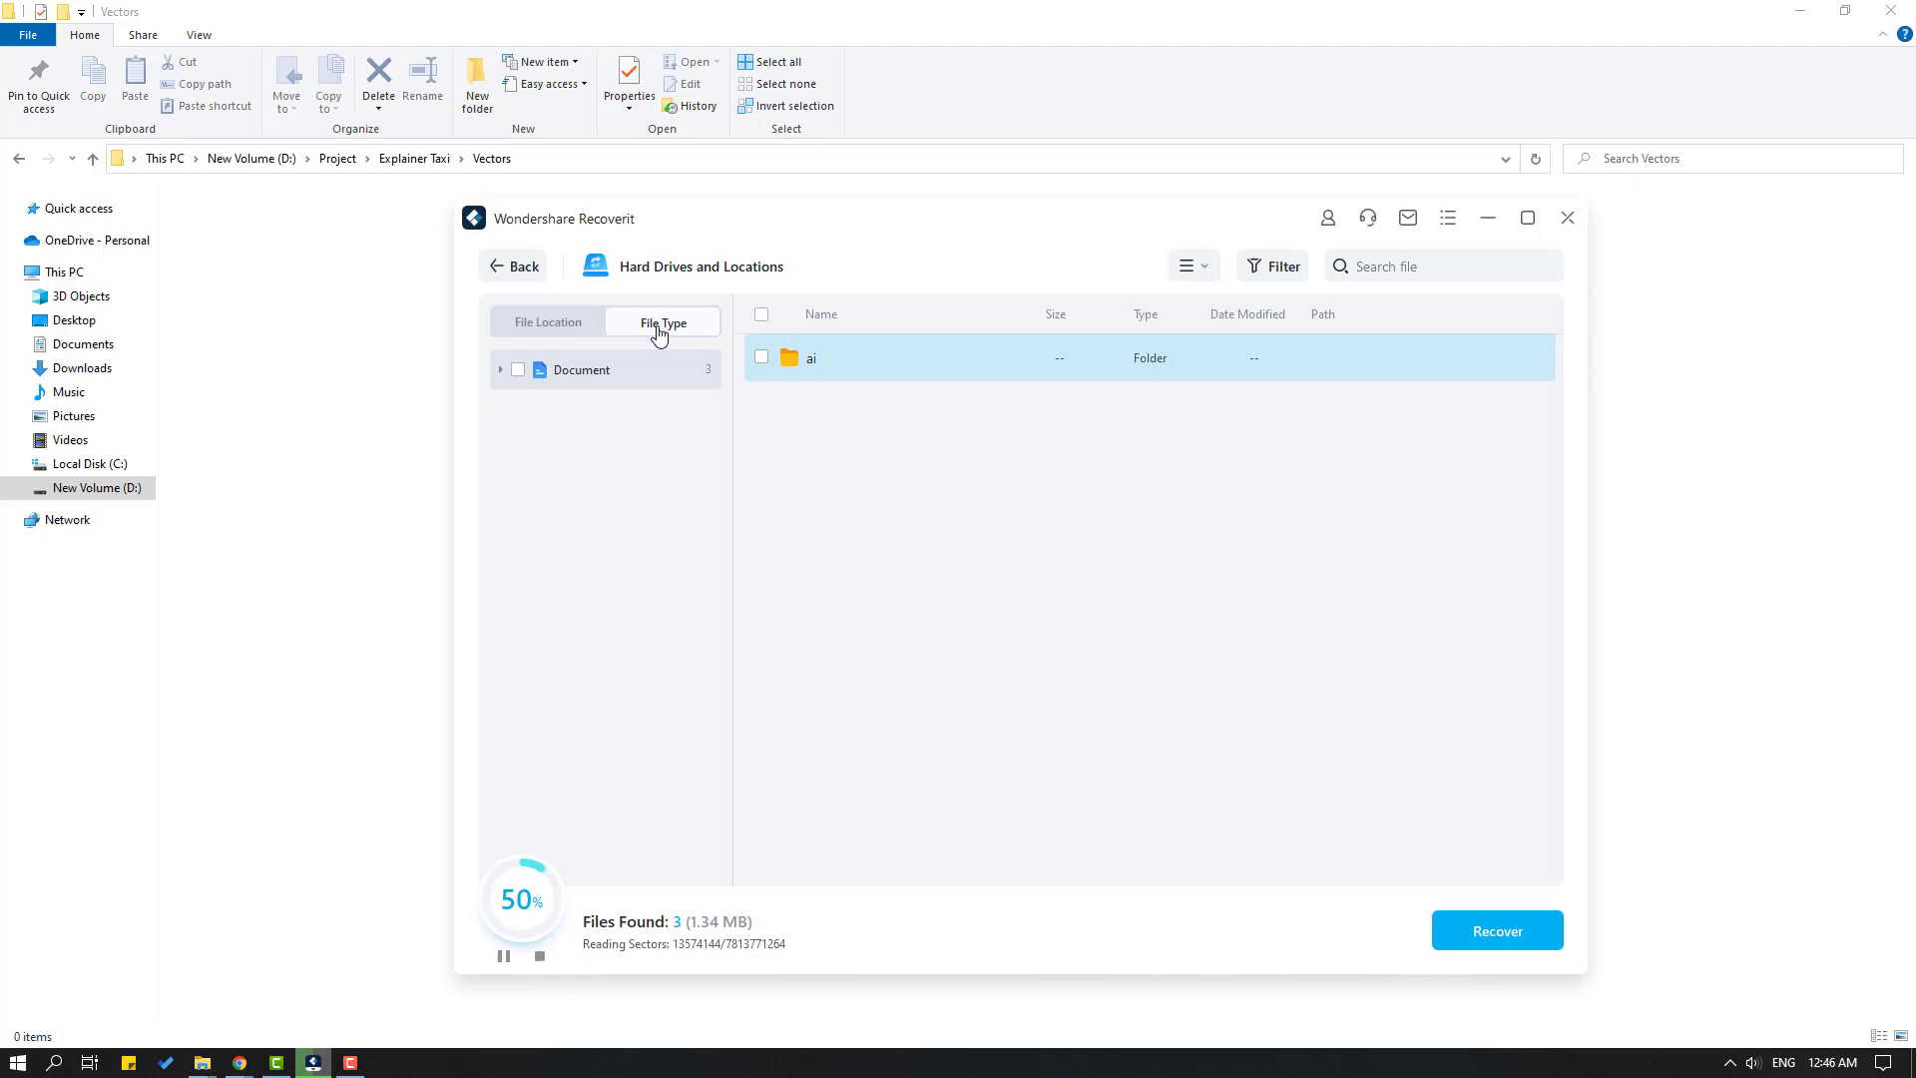
pyautogui.click(500, 371)
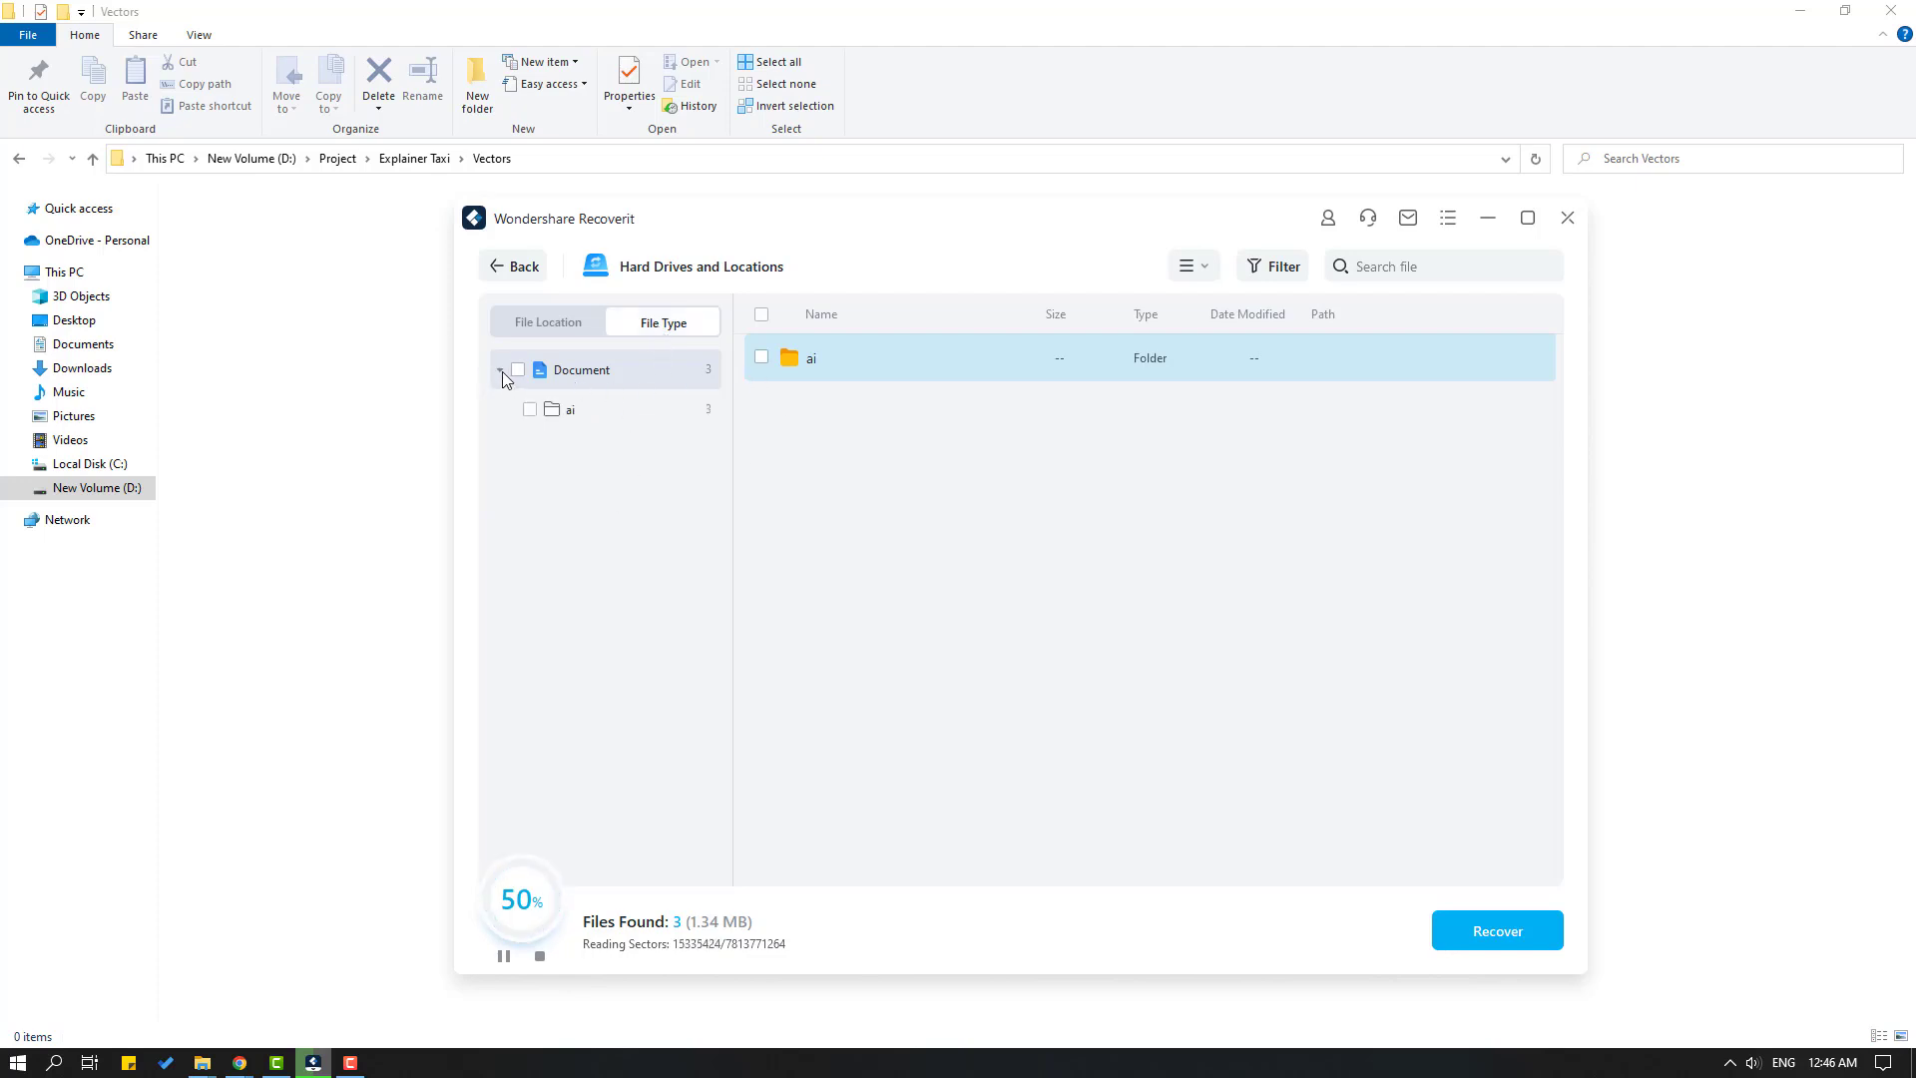
pyautogui.click(572, 414)
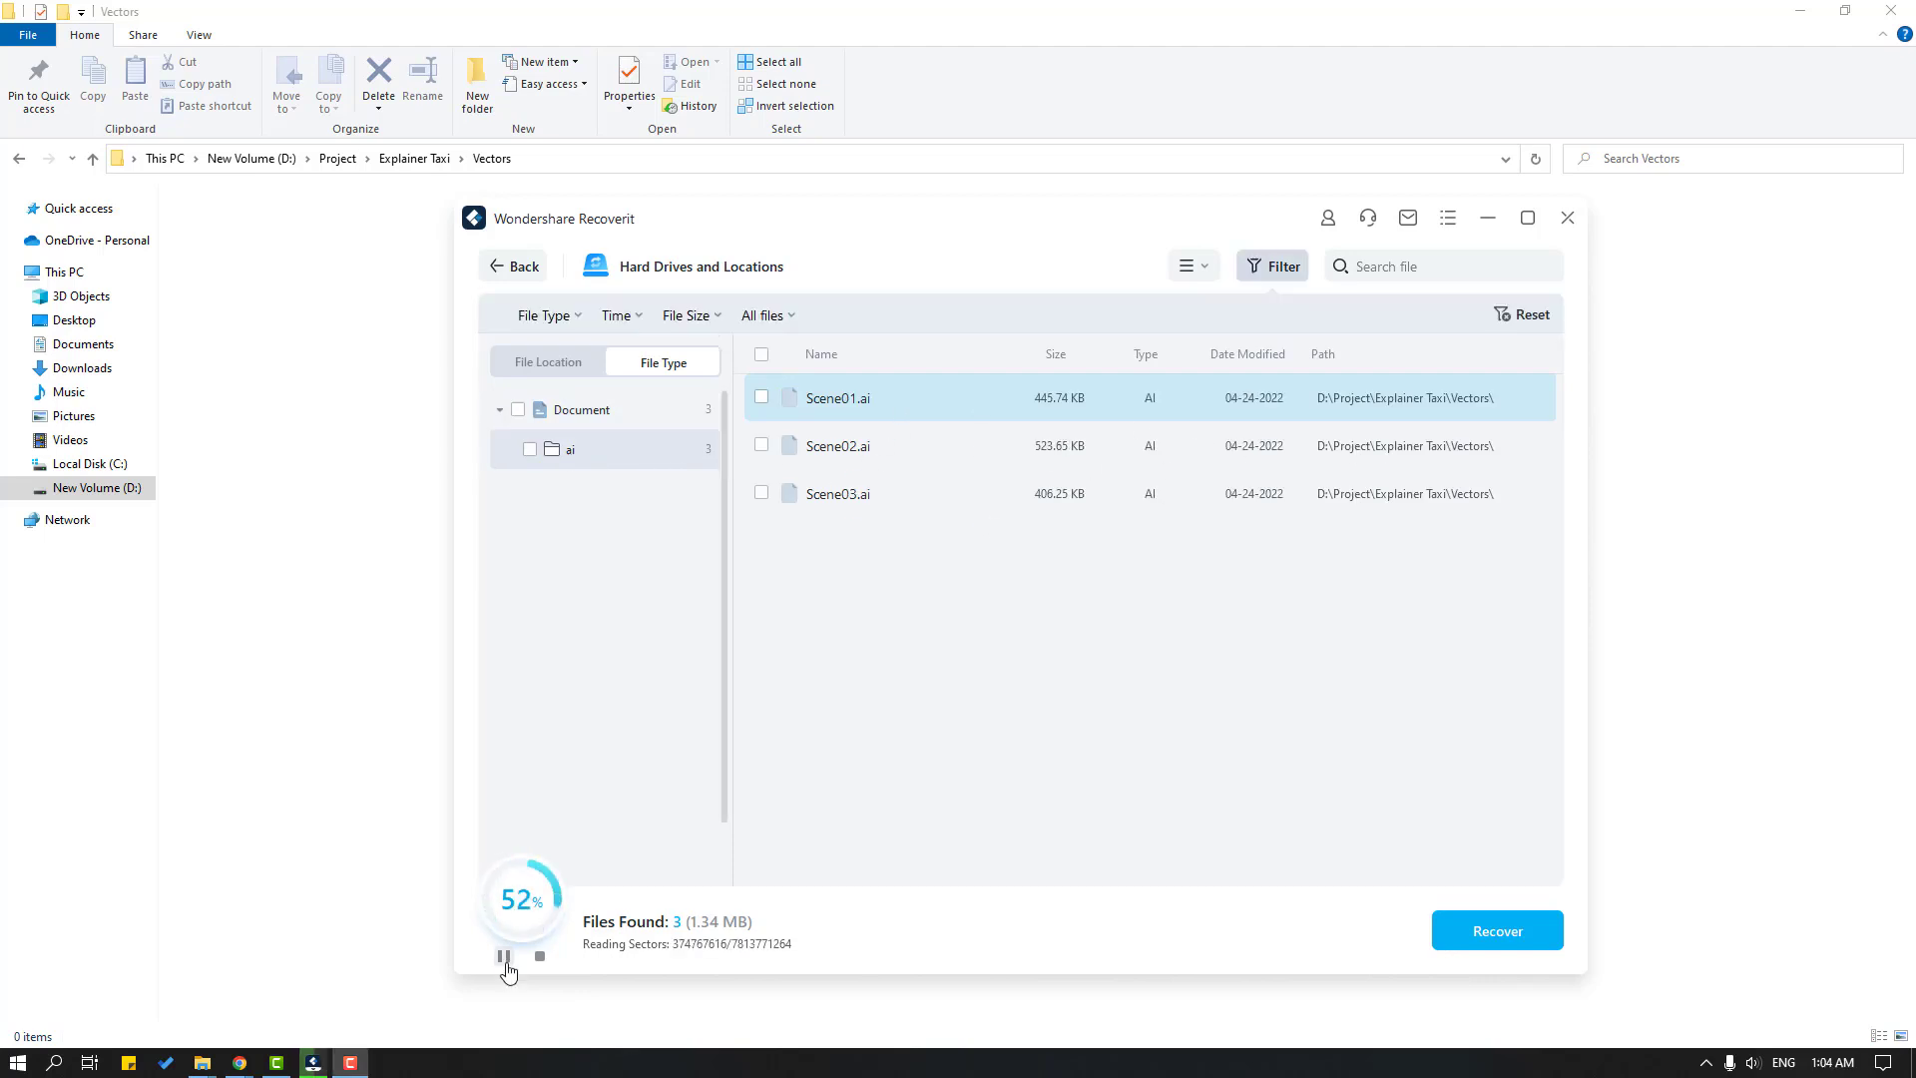
pyautogui.click(505, 958)
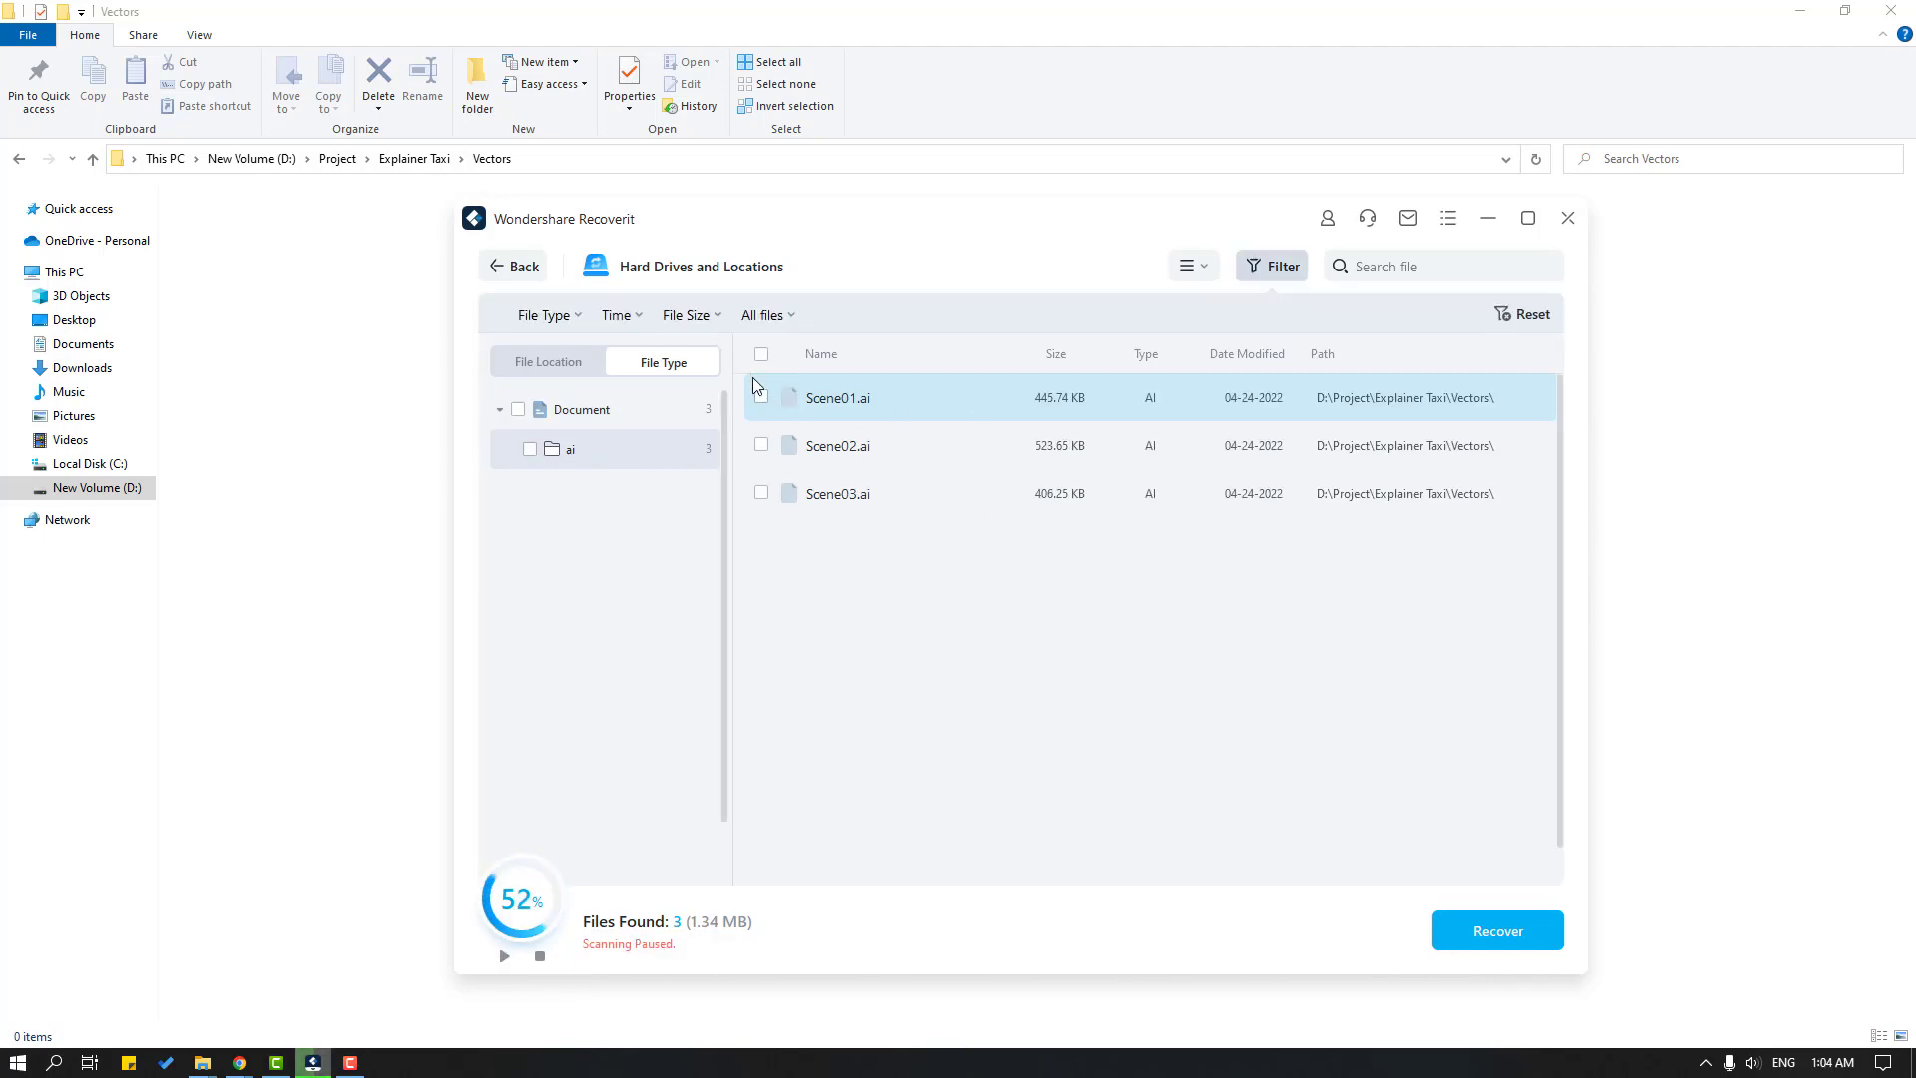
# - Recover Scene01.ai, Scene02.ai and Scene03.ai to the Desktop under C:\Users
pyautogui.click(761, 356)
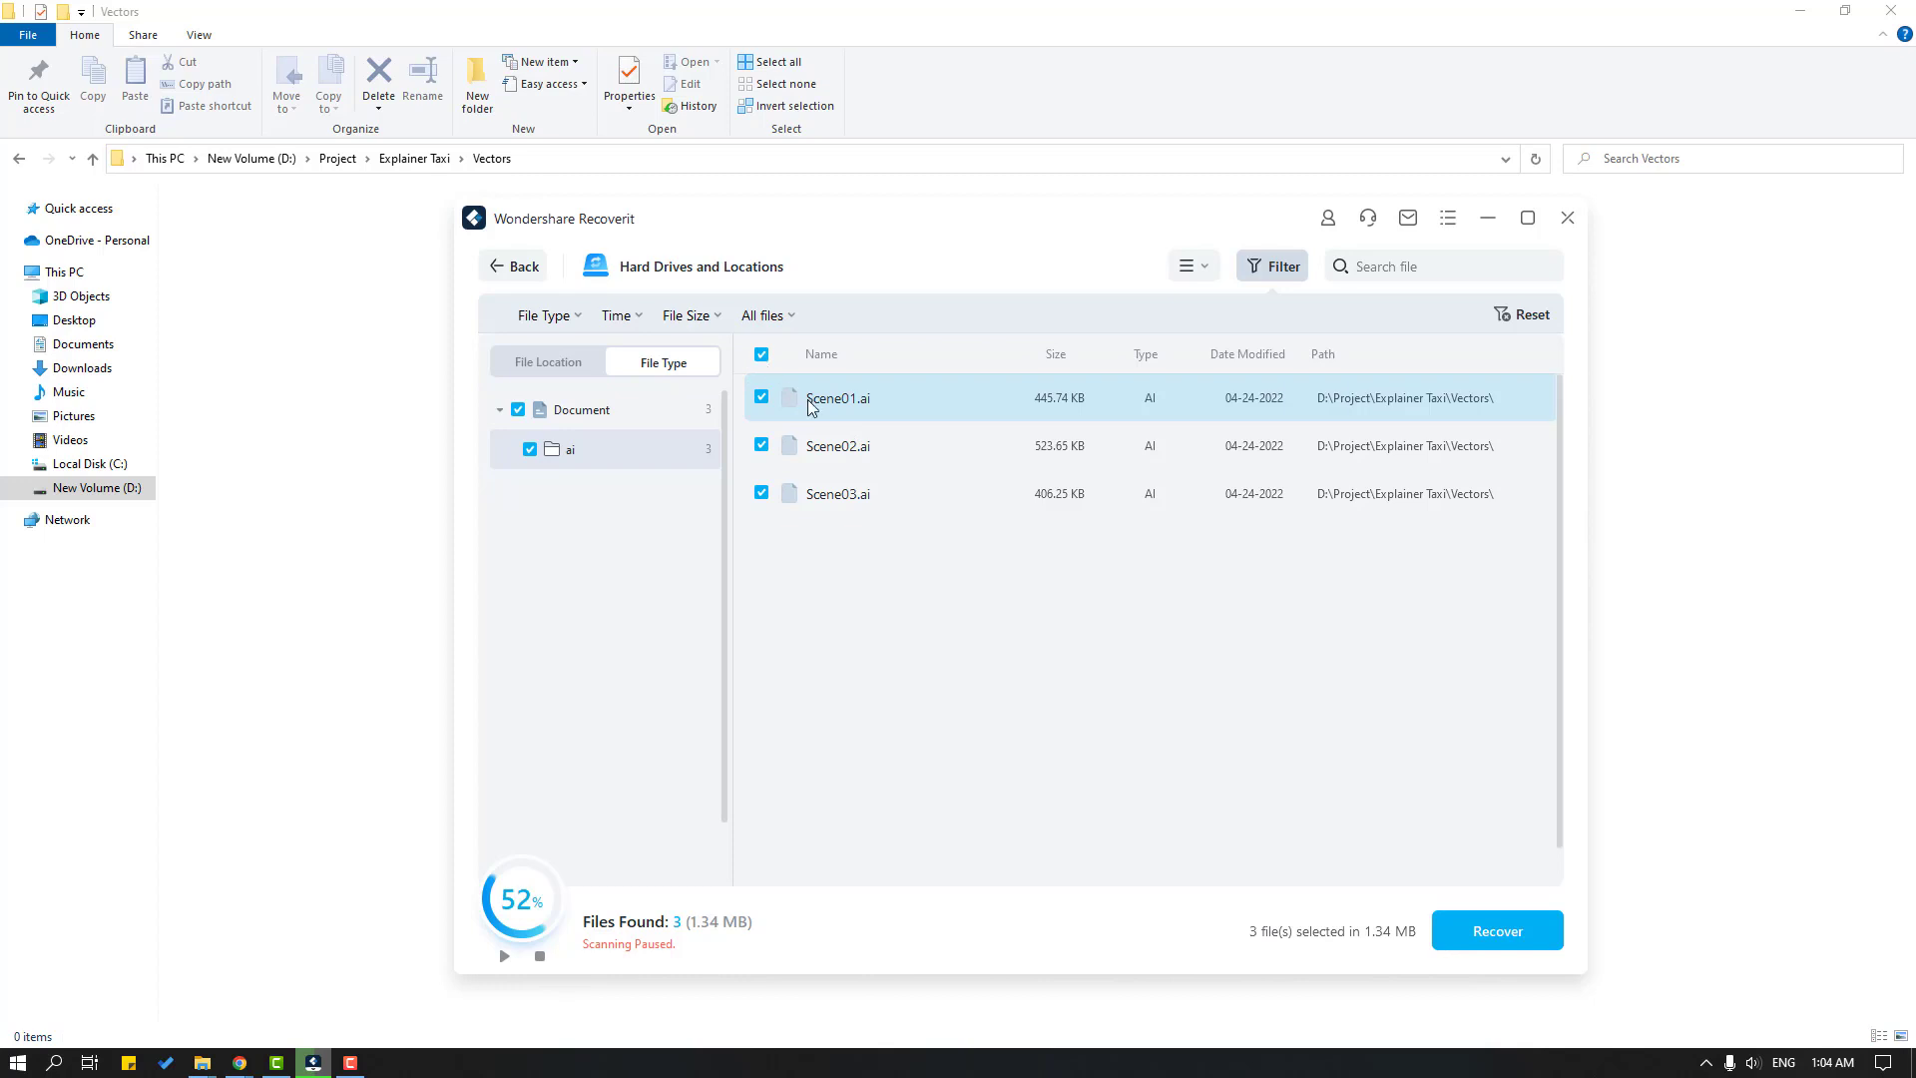
pyautogui.click(1499, 935)
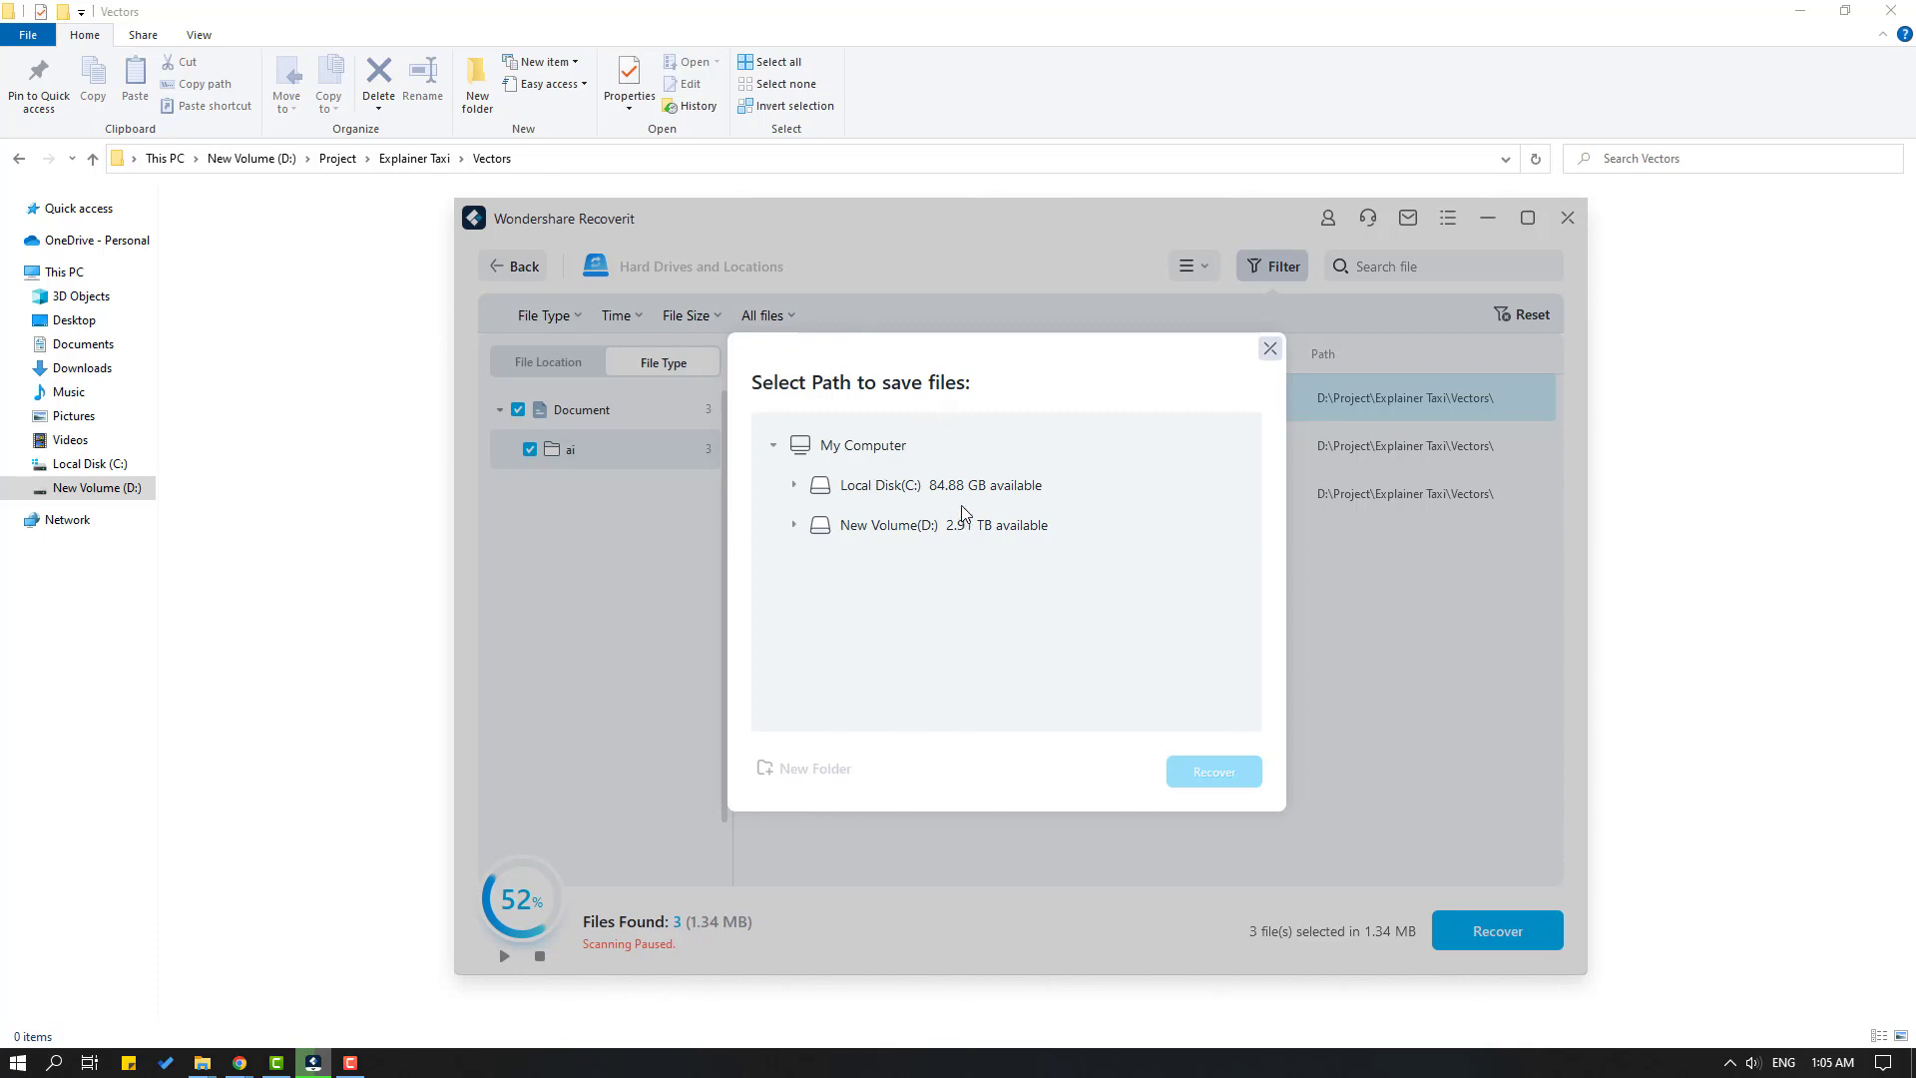
pyautogui.click(795, 486)
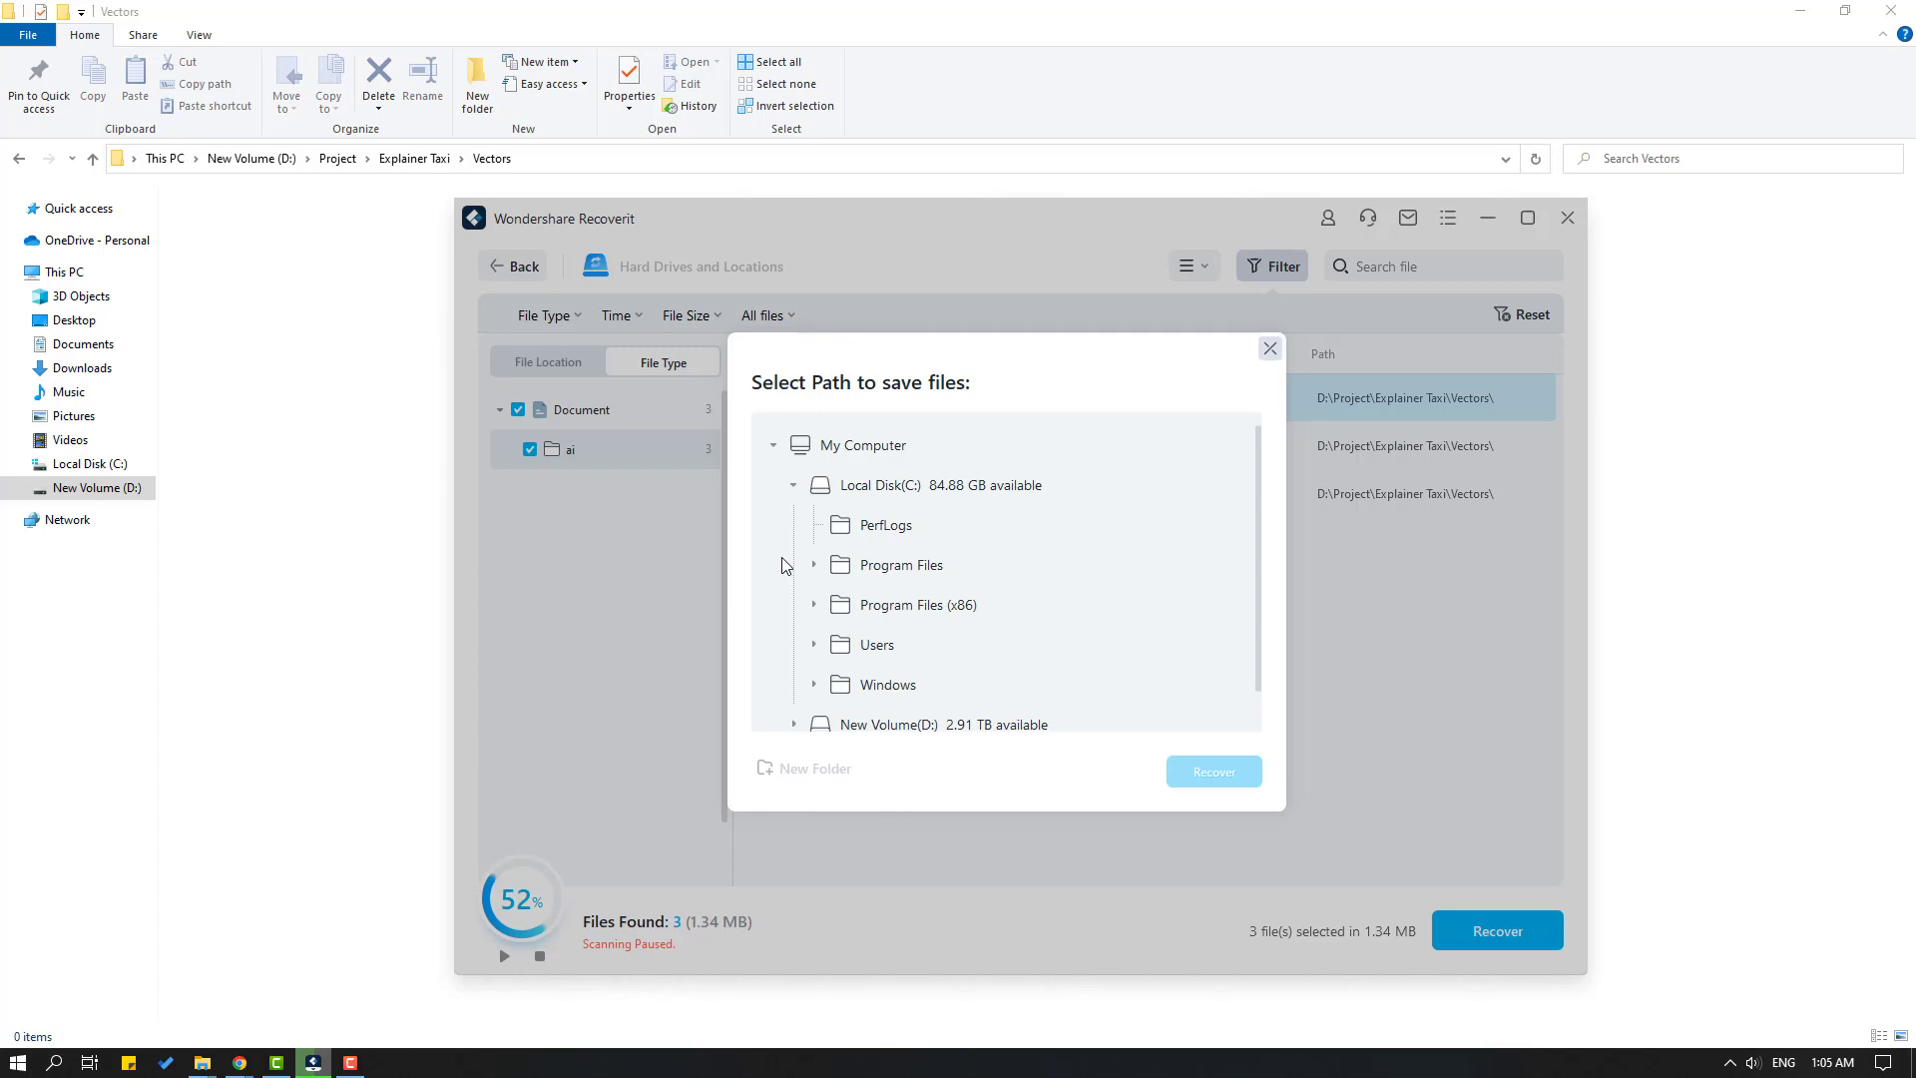
pyautogui.click(813, 644)
pyautogui.scroll(-1, 809, 649)
pyautogui.click(833, 567)
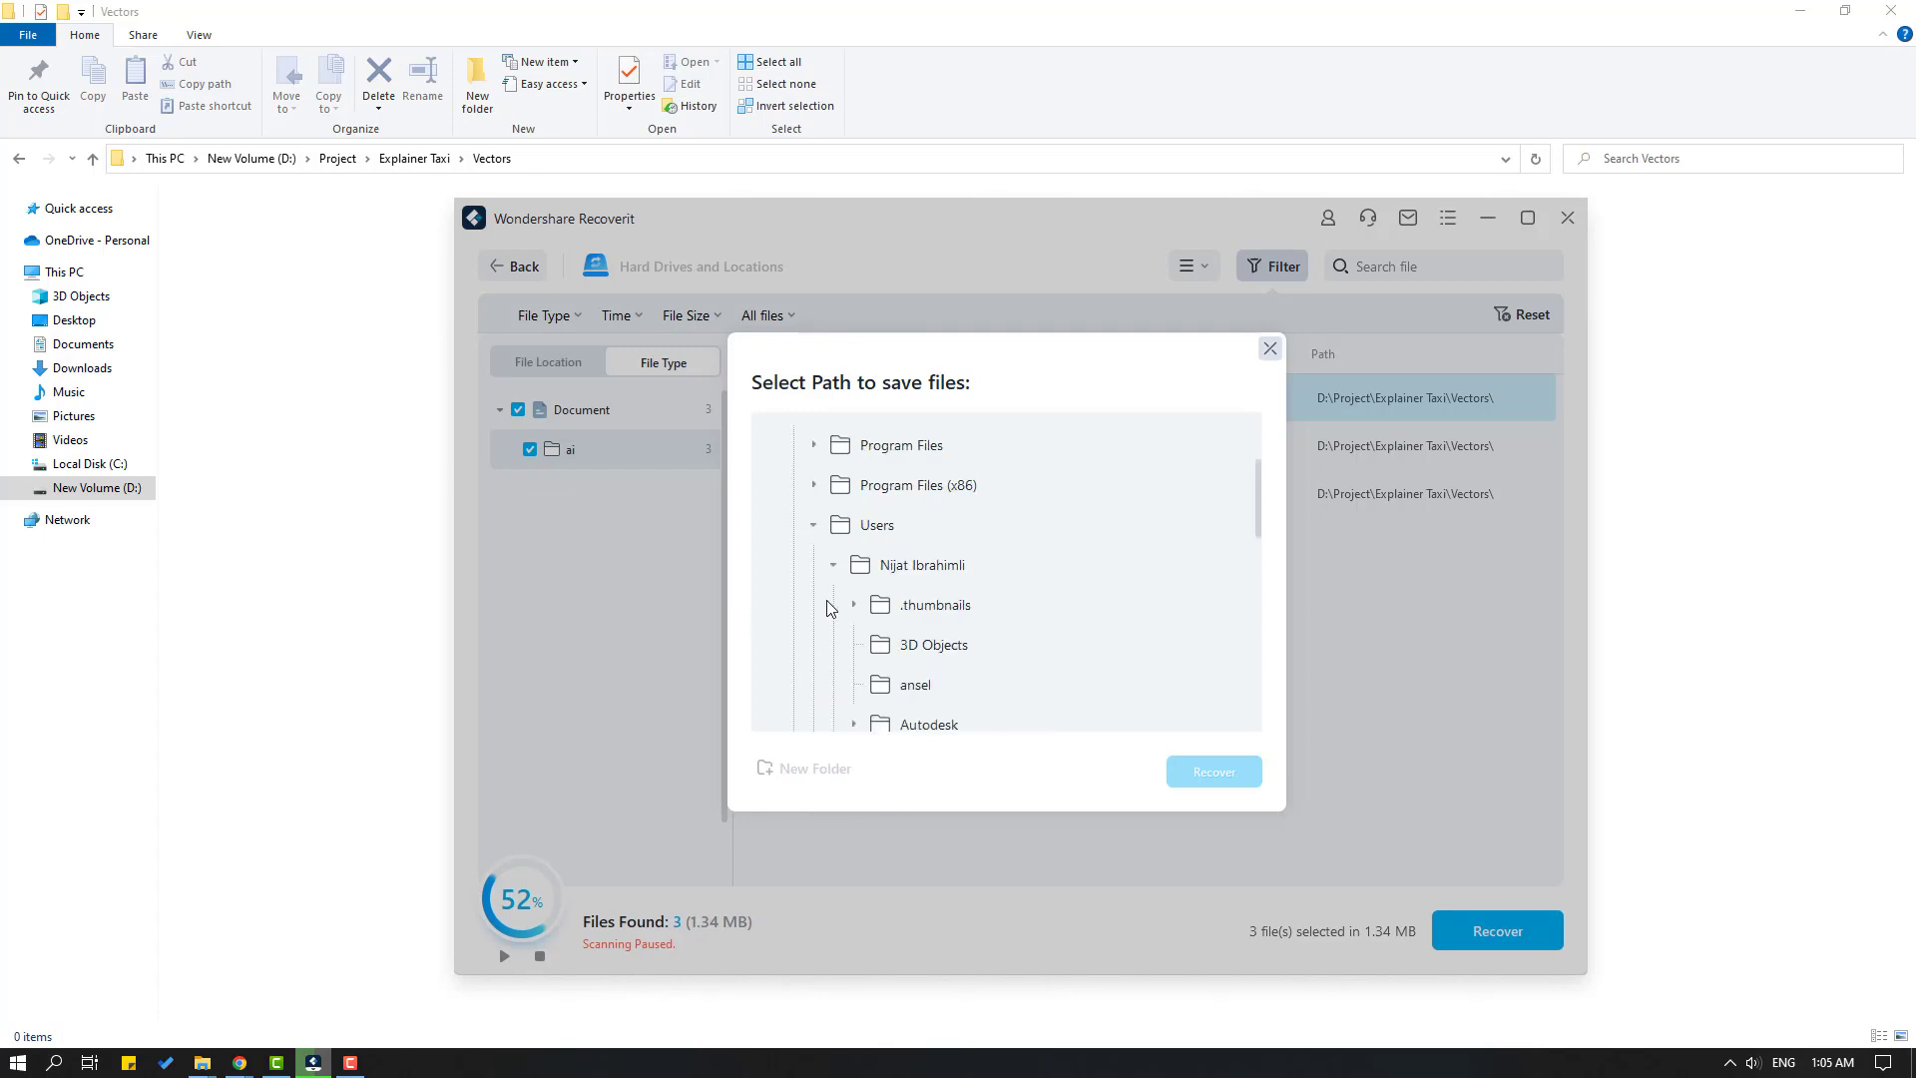
pyautogui.scroll(-1, 838, 609)
pyautogui.scroll(-1, 868, 679)
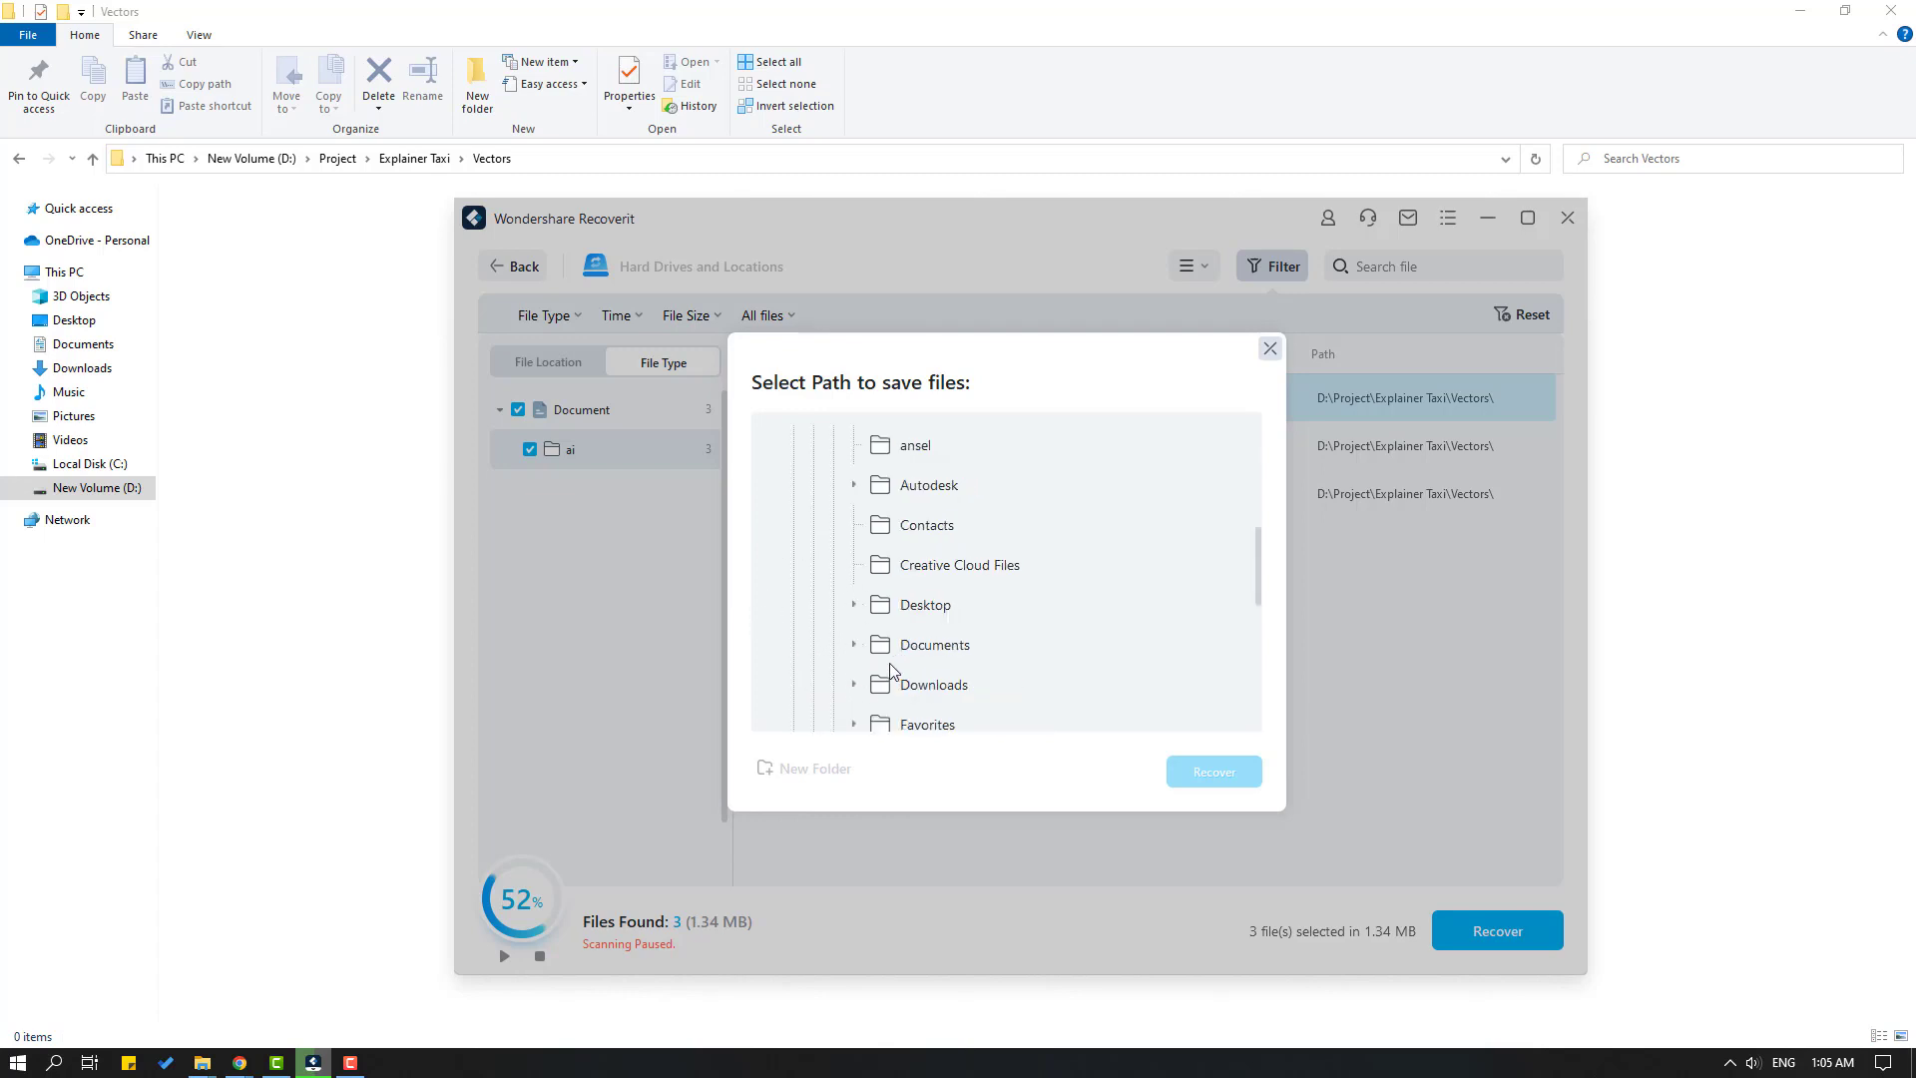
pyautogui.click(916, 611)
pyautogui.click(1202, 778)
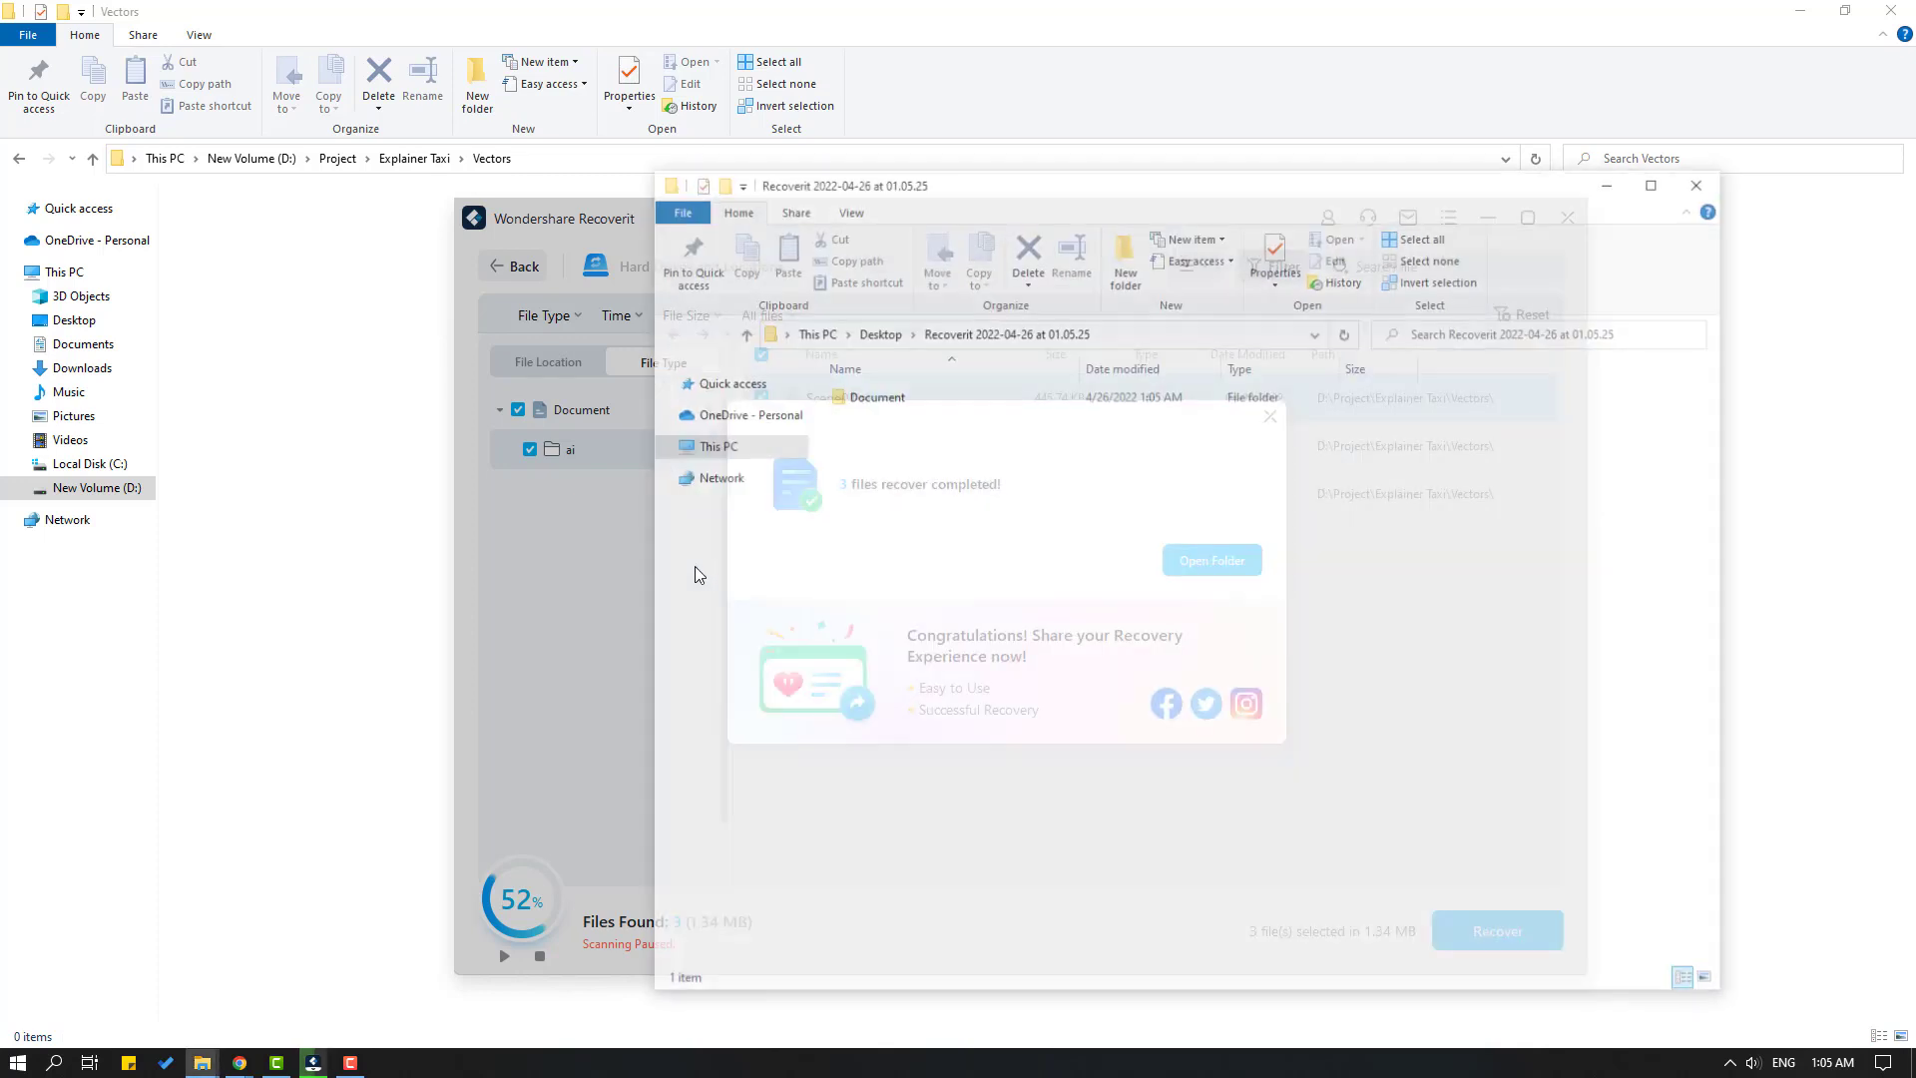
# - Open Document > ai in the recovered folder and open Scene01.ai in Illustrator
pyautogui.doubleClick(874, 395)
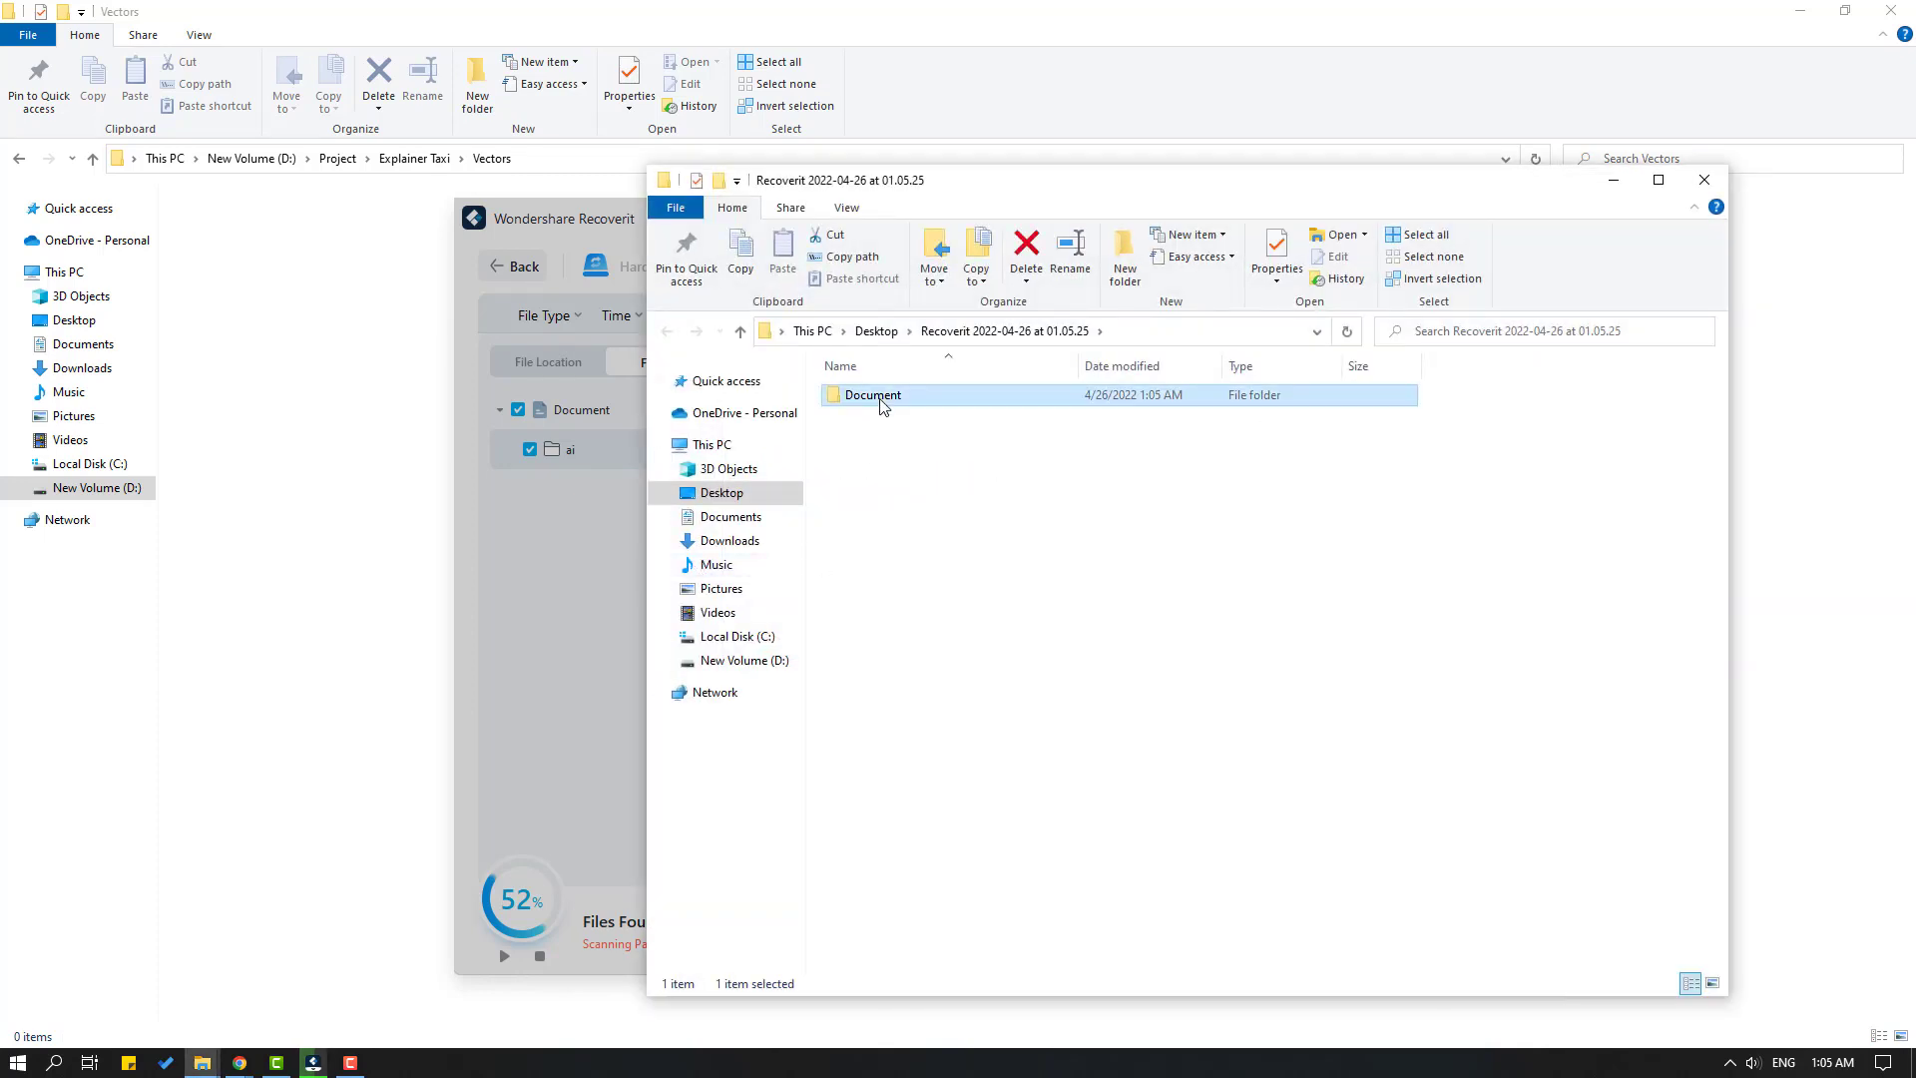
pyautogui.click(882, 399)
pyautogui.doubleClick(882, 407)
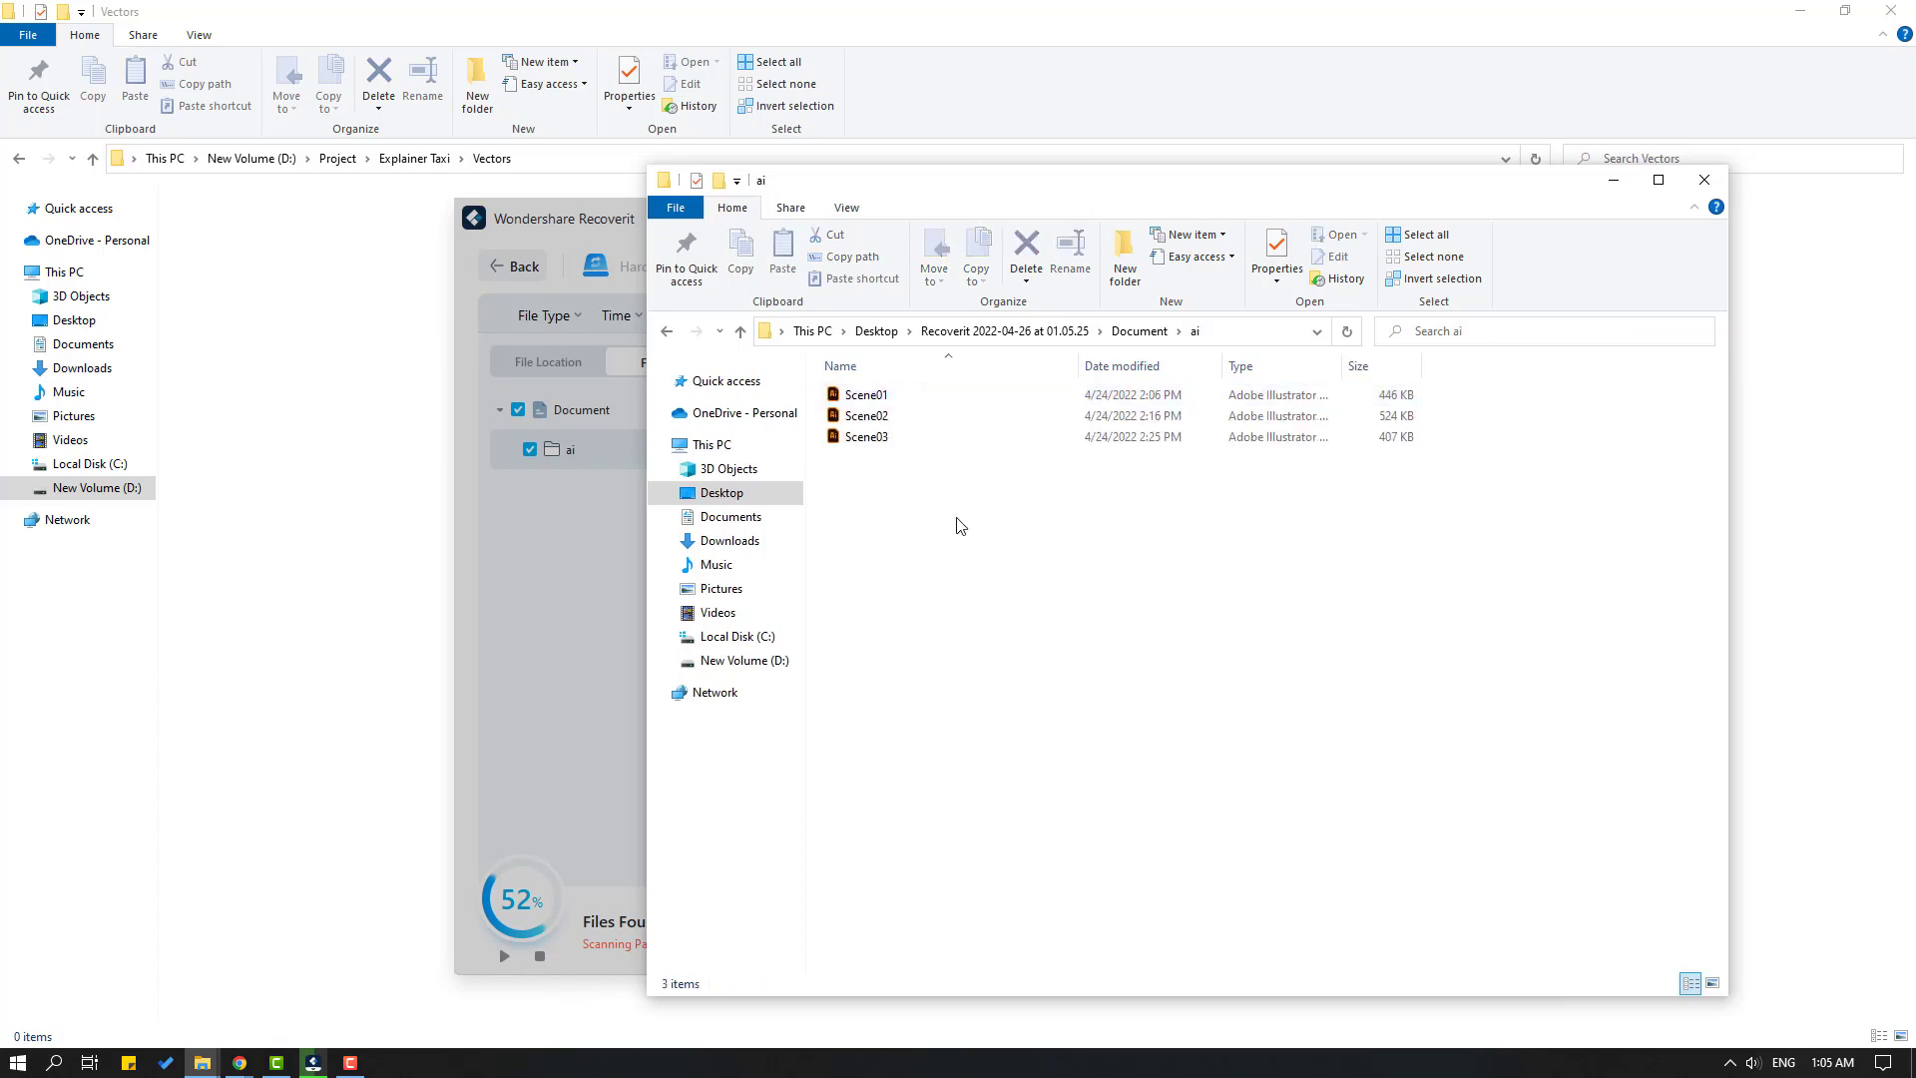
pyautogui.doubleClick(866, 395)
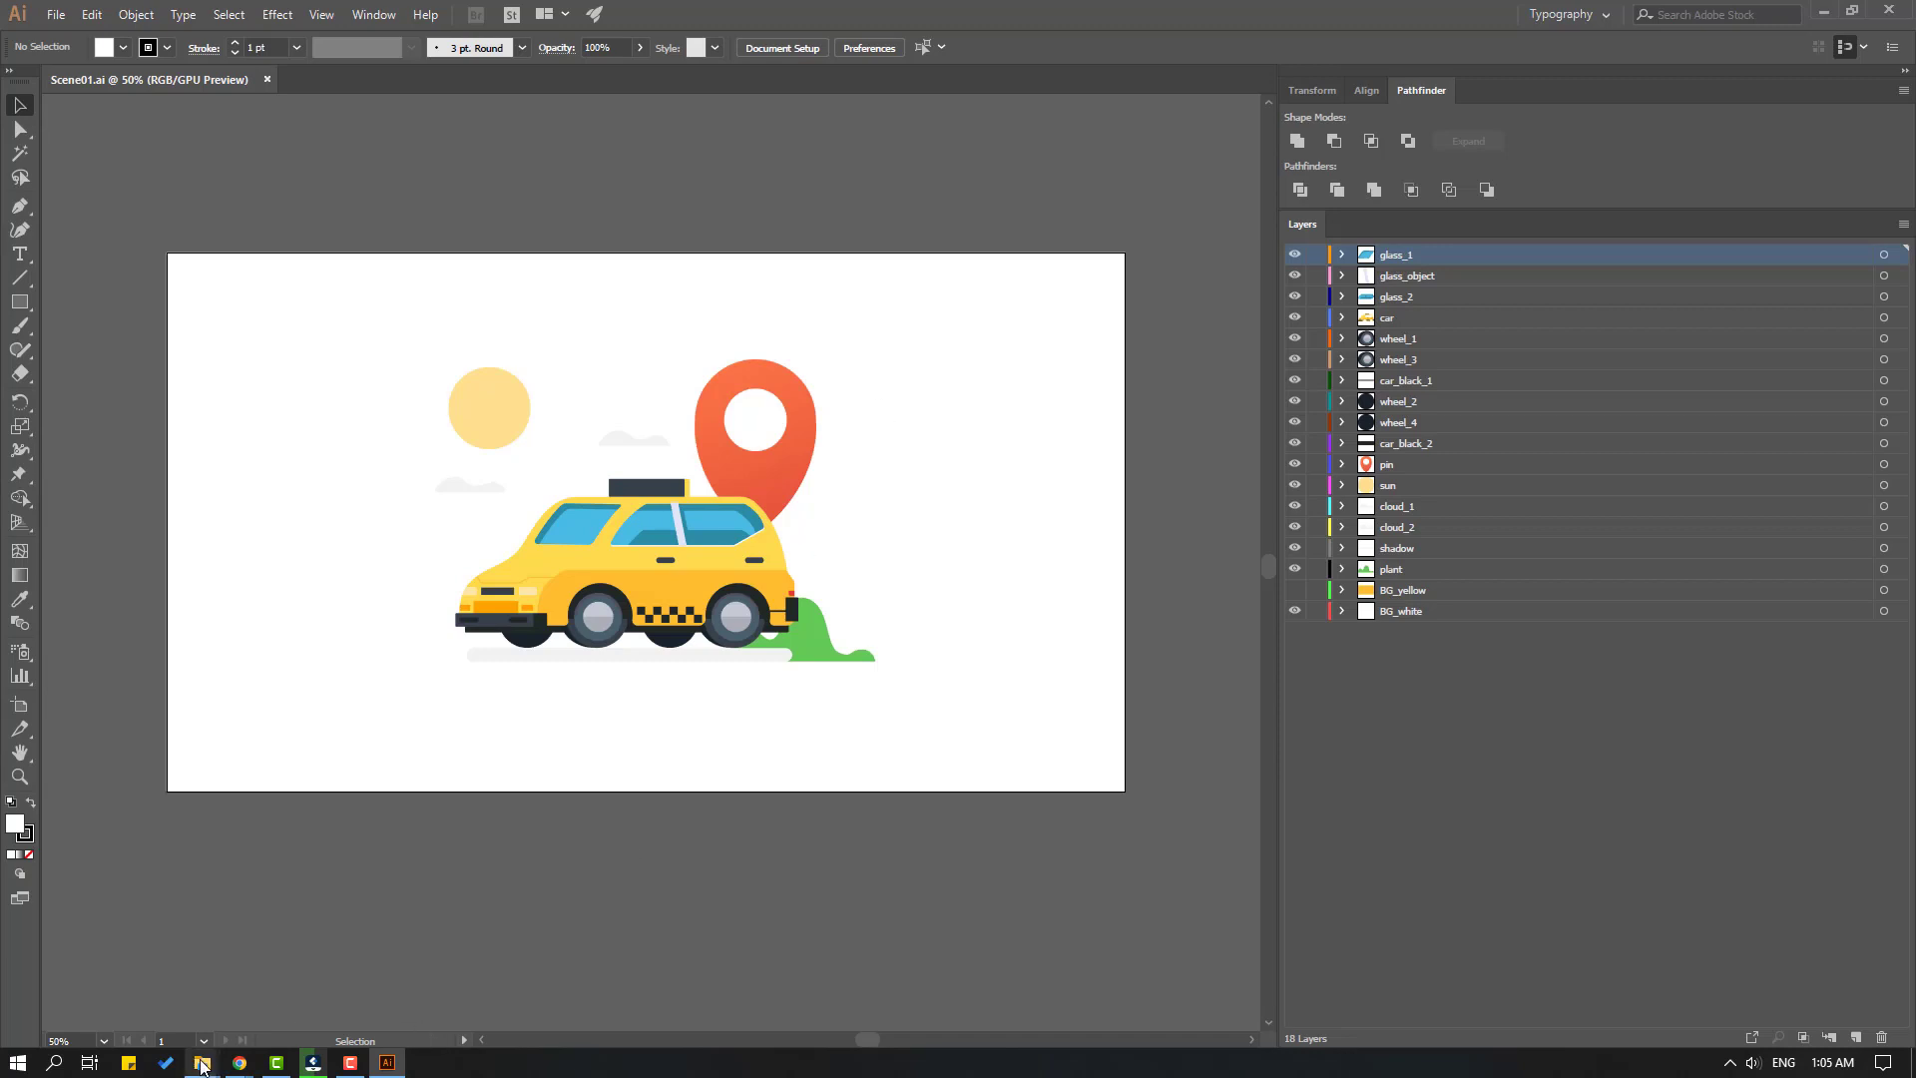
# - Select Scene02.ai and Scene03.ai in the recovered ai folder and open them in Illustrator
pyautogui.moveTo(202, 1062)
pyautogui.click(676, 973)
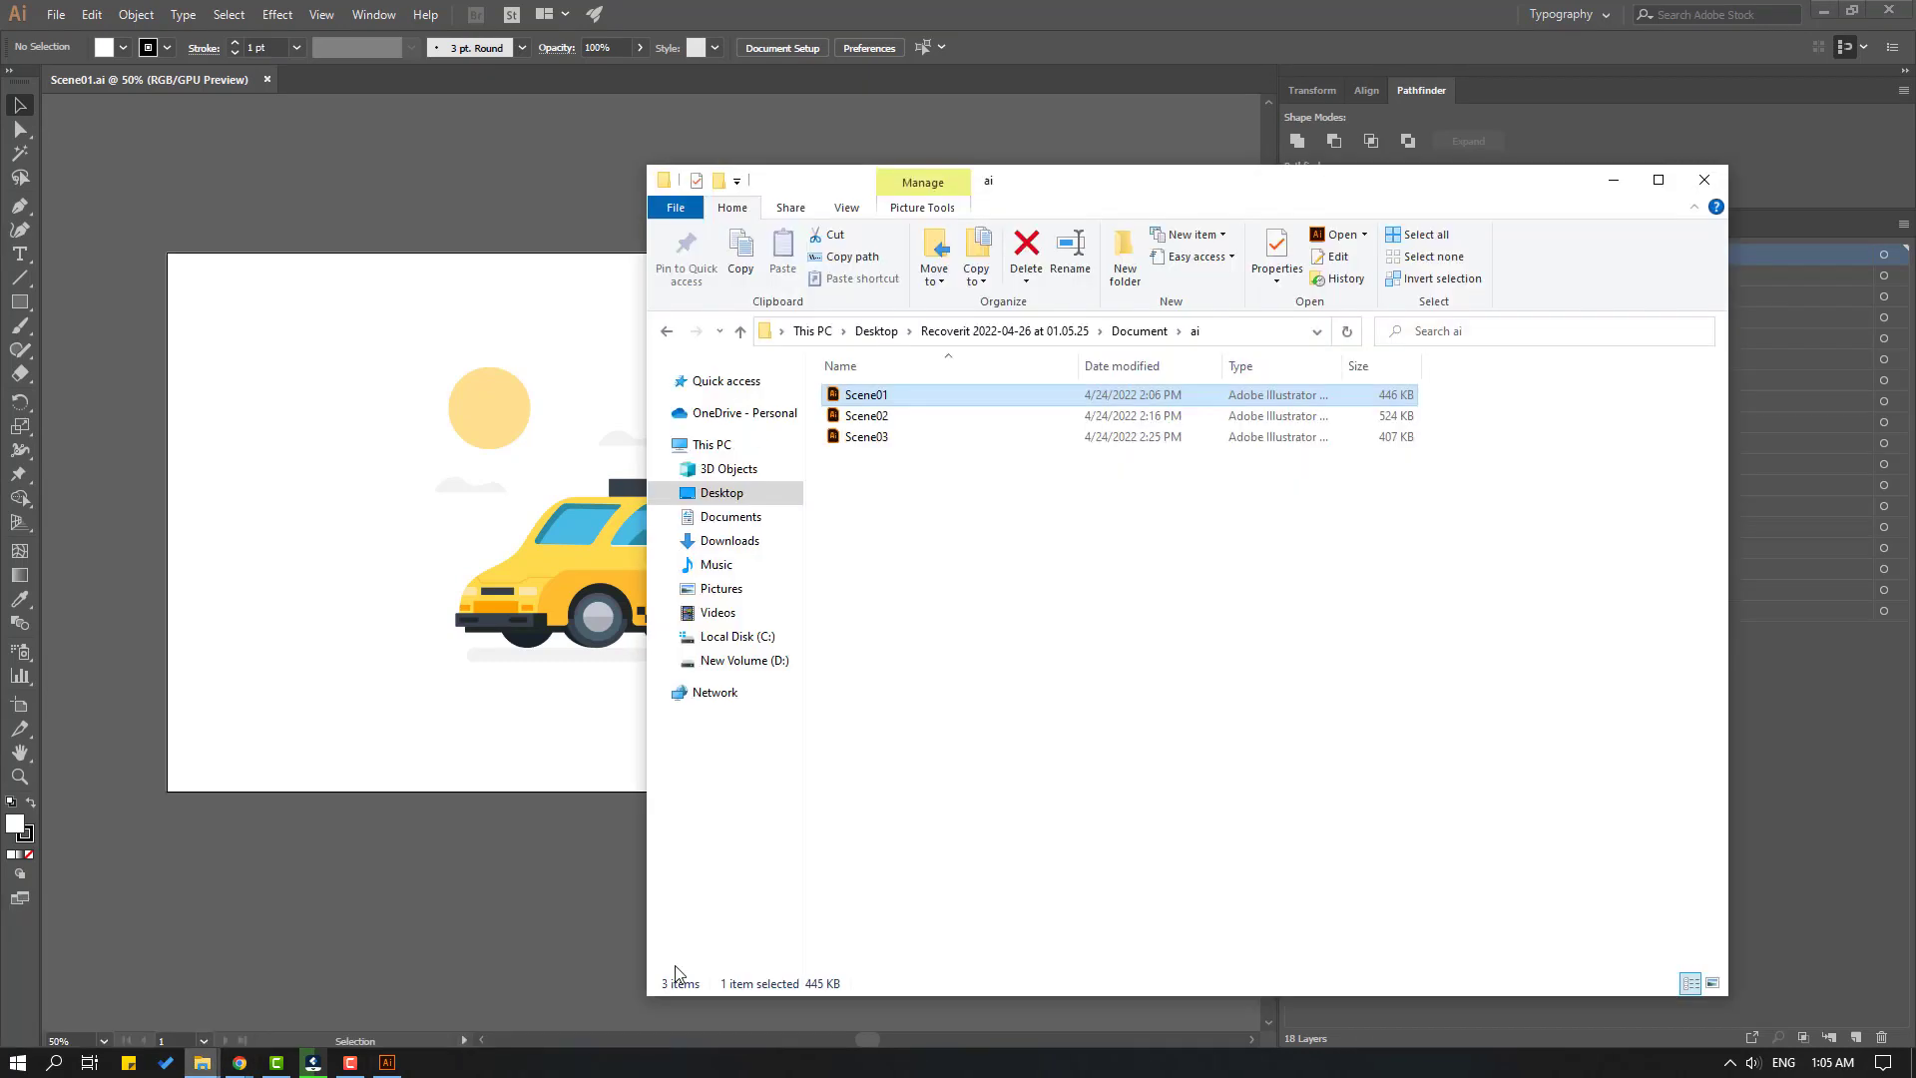
pyautogui.click(884, 425)
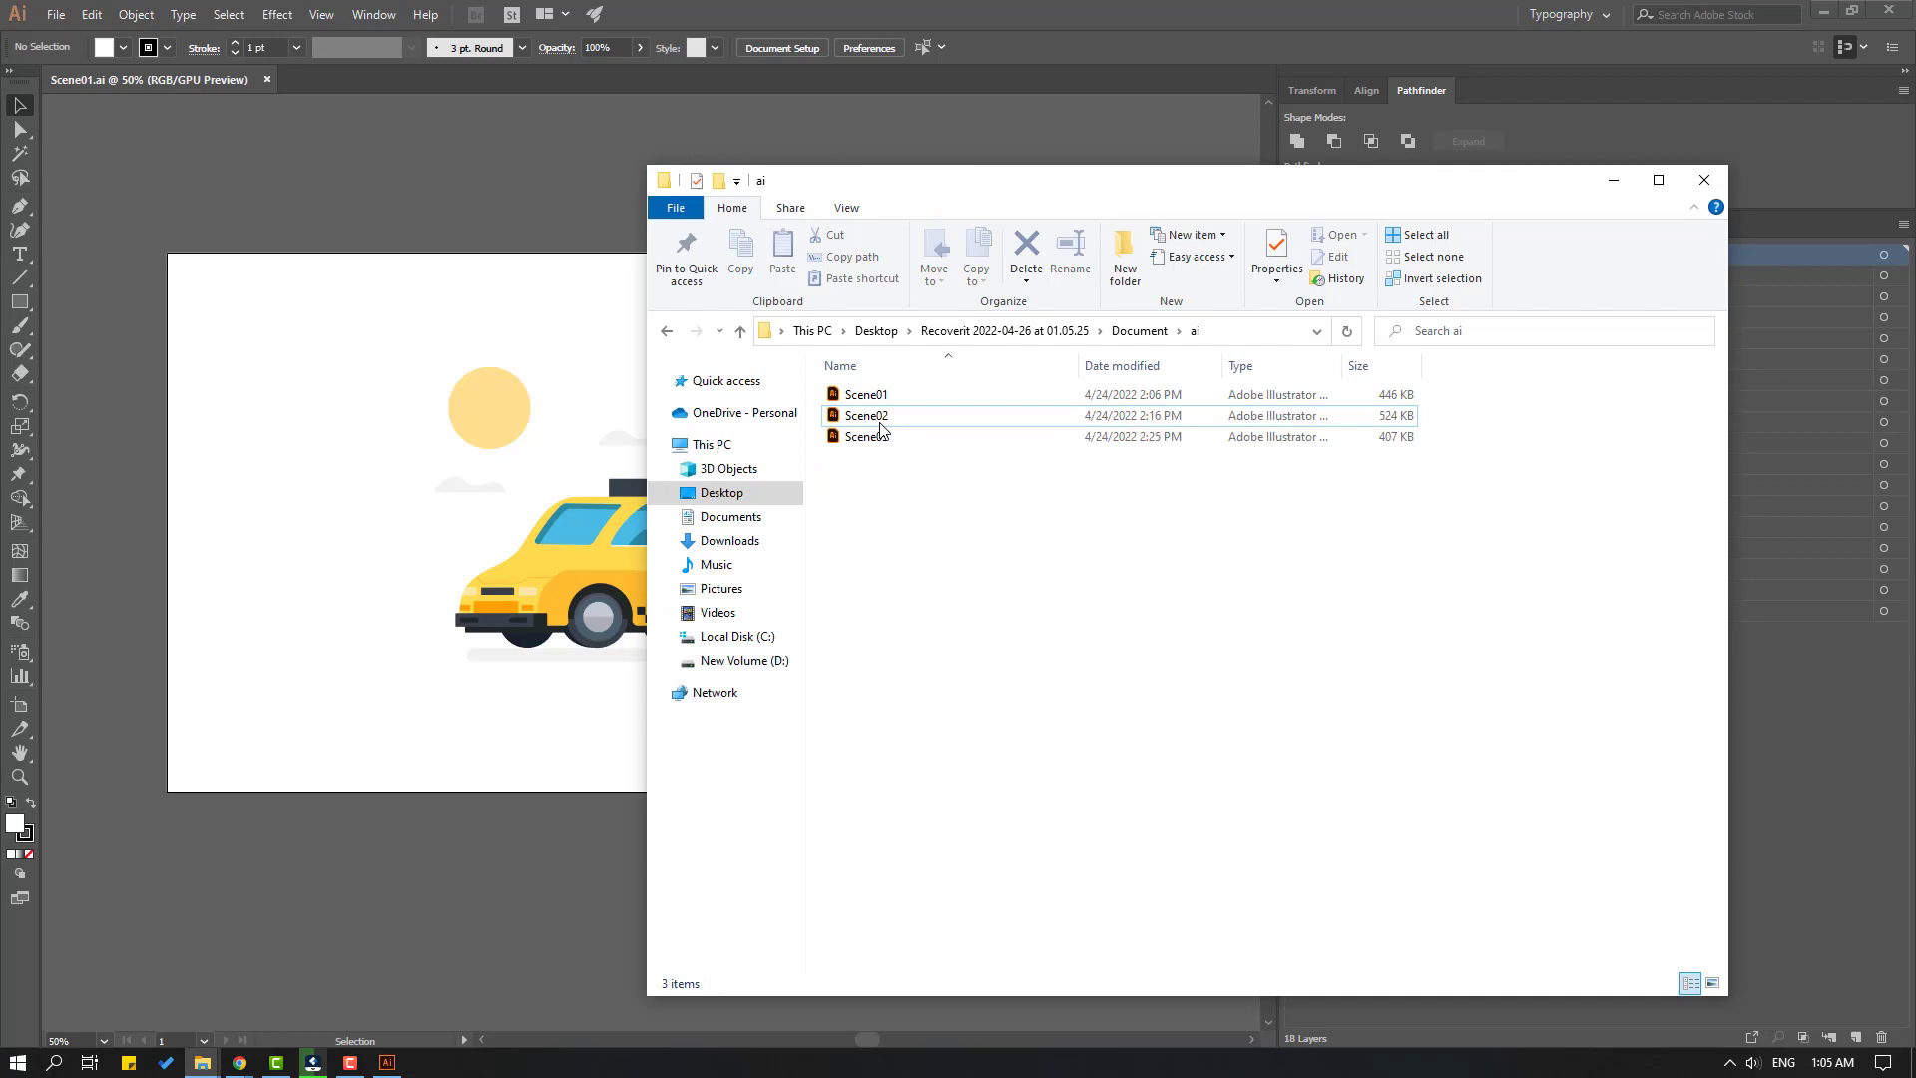
pyautogui.moveTo(889, 498); pyautogui.dragTo(878, 427)
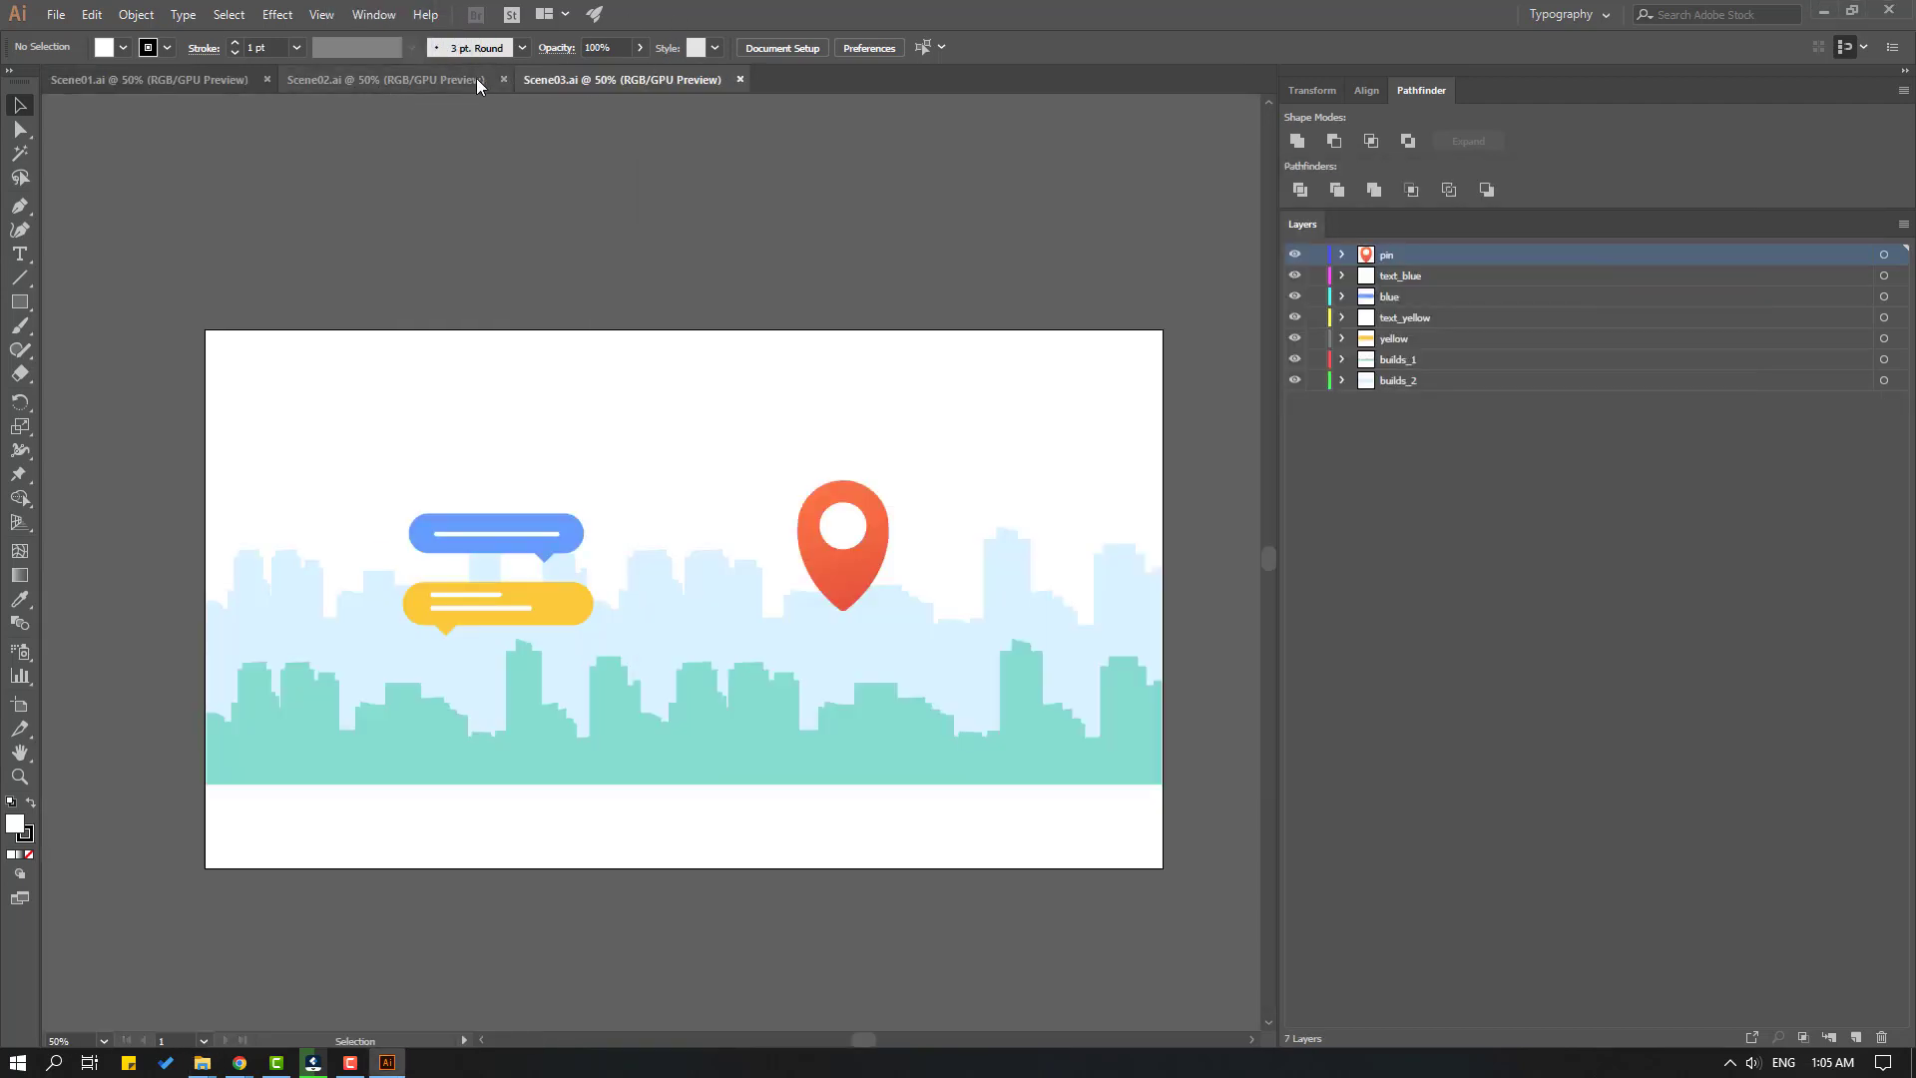
# - Check the Scene02 and Scene03 artwork tabs, then return to the ai folder window
pyautogui.click(477, 80)
pyautogui.click(615, 72)
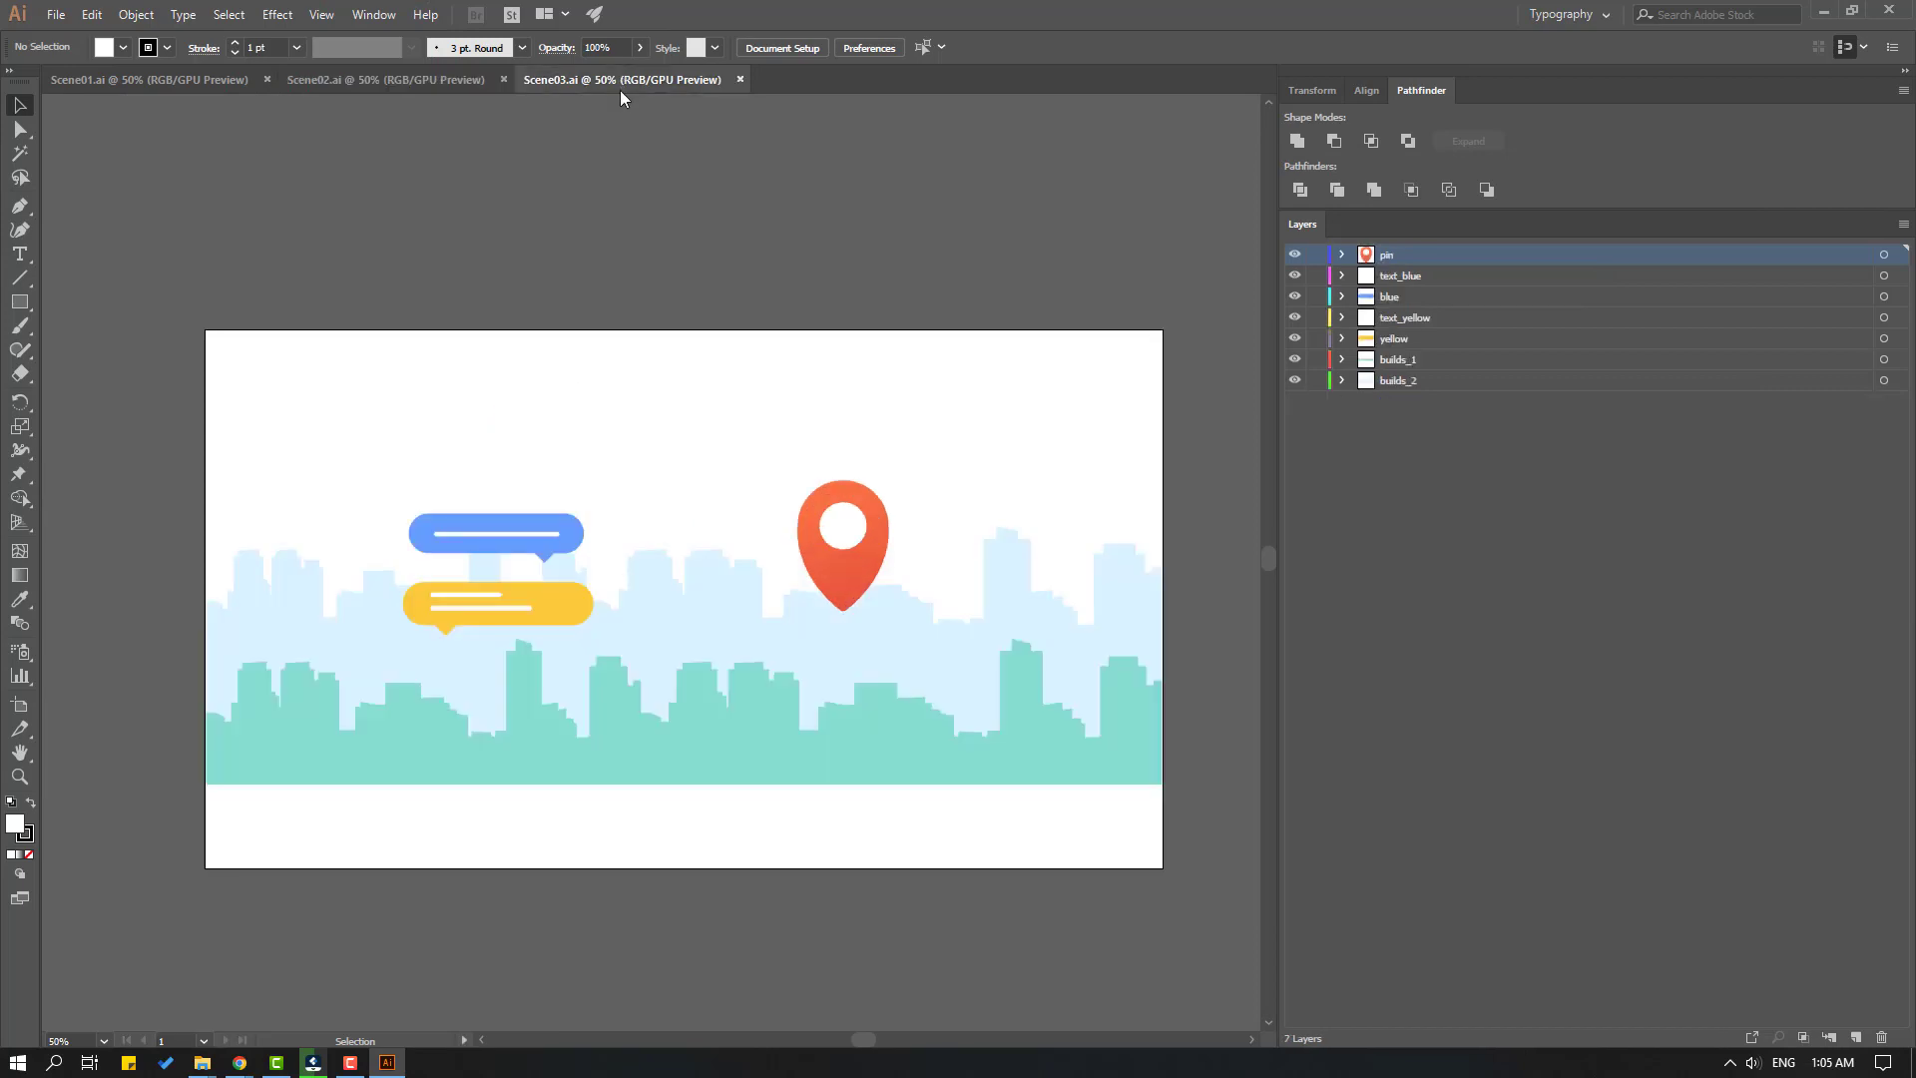
pyautogui.moveTo(203, 1063)
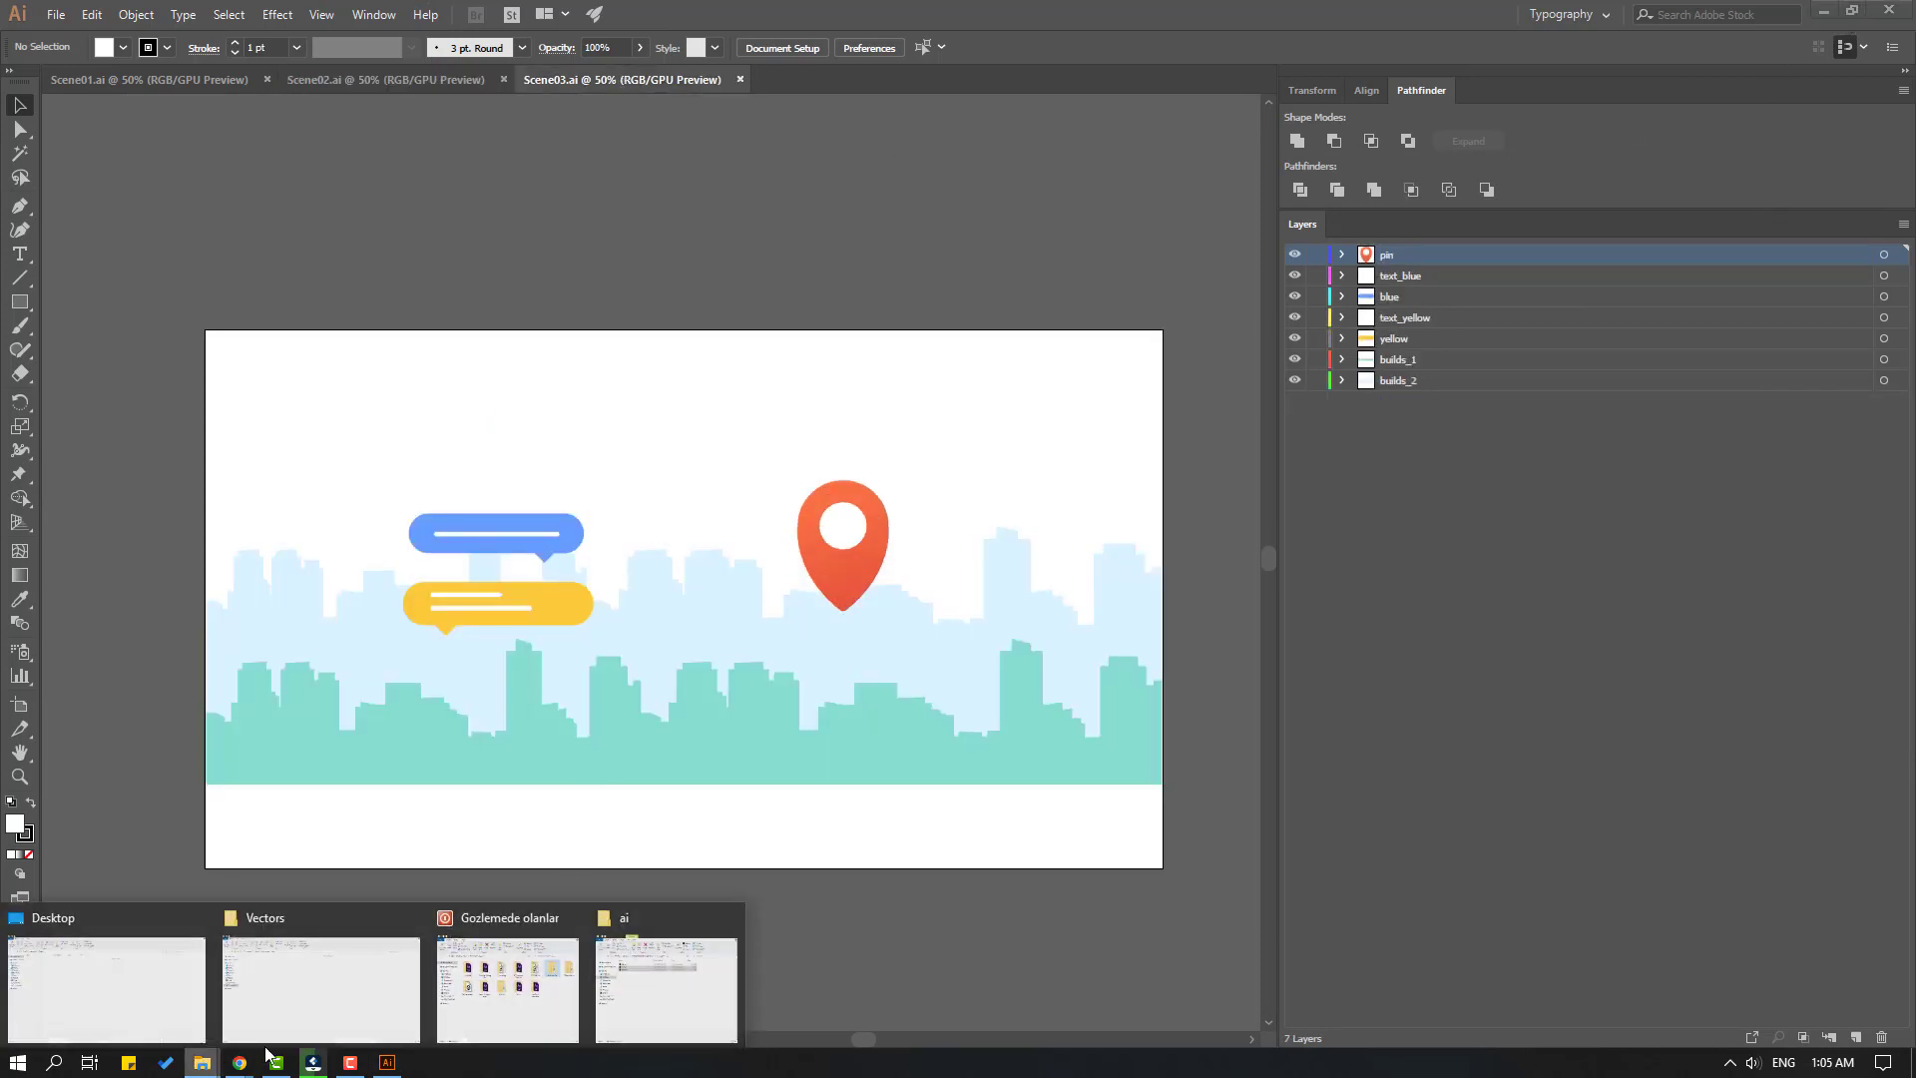
pyautogui.click(654, 976)
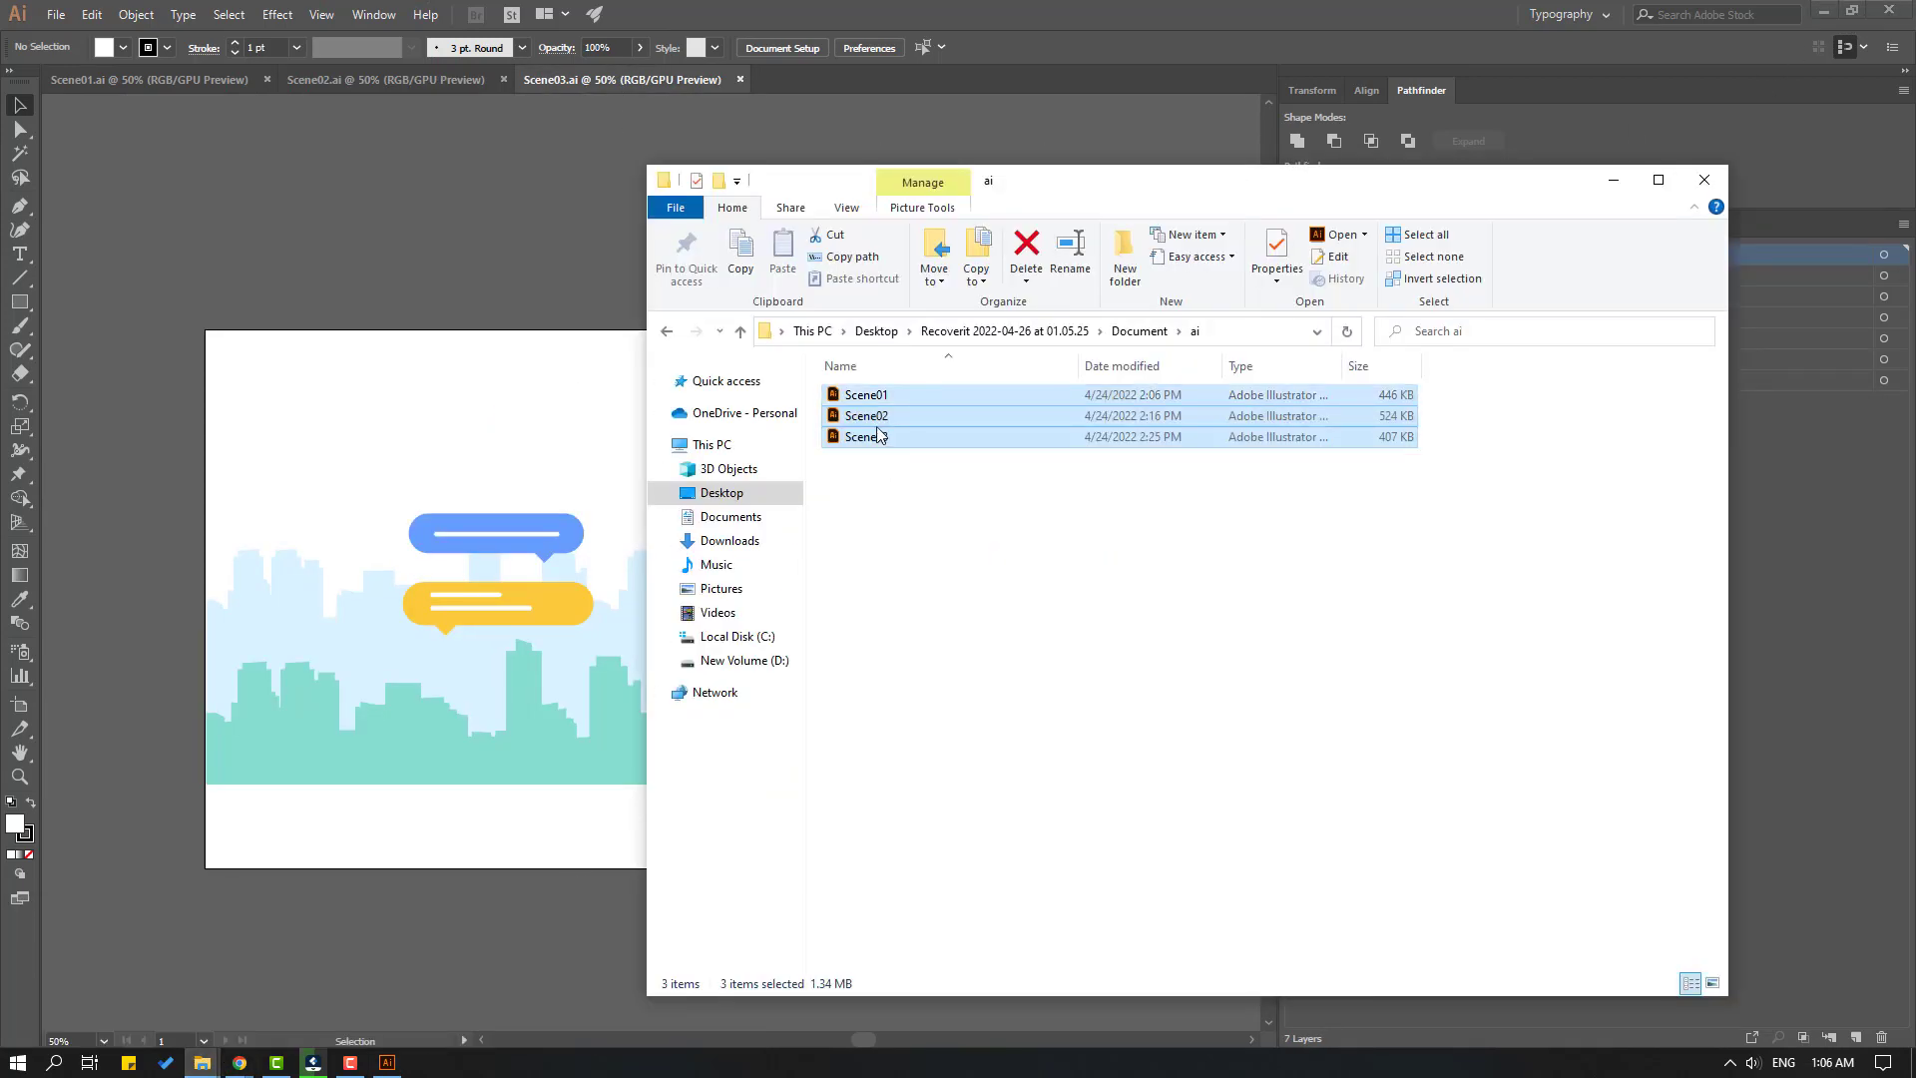
# - Copy the three Scene files into the empty Vectors folder
pyautogui.rightClick(878, 434)
pyautogui.click(925, 726)
pyautogui.click(205, 1064)
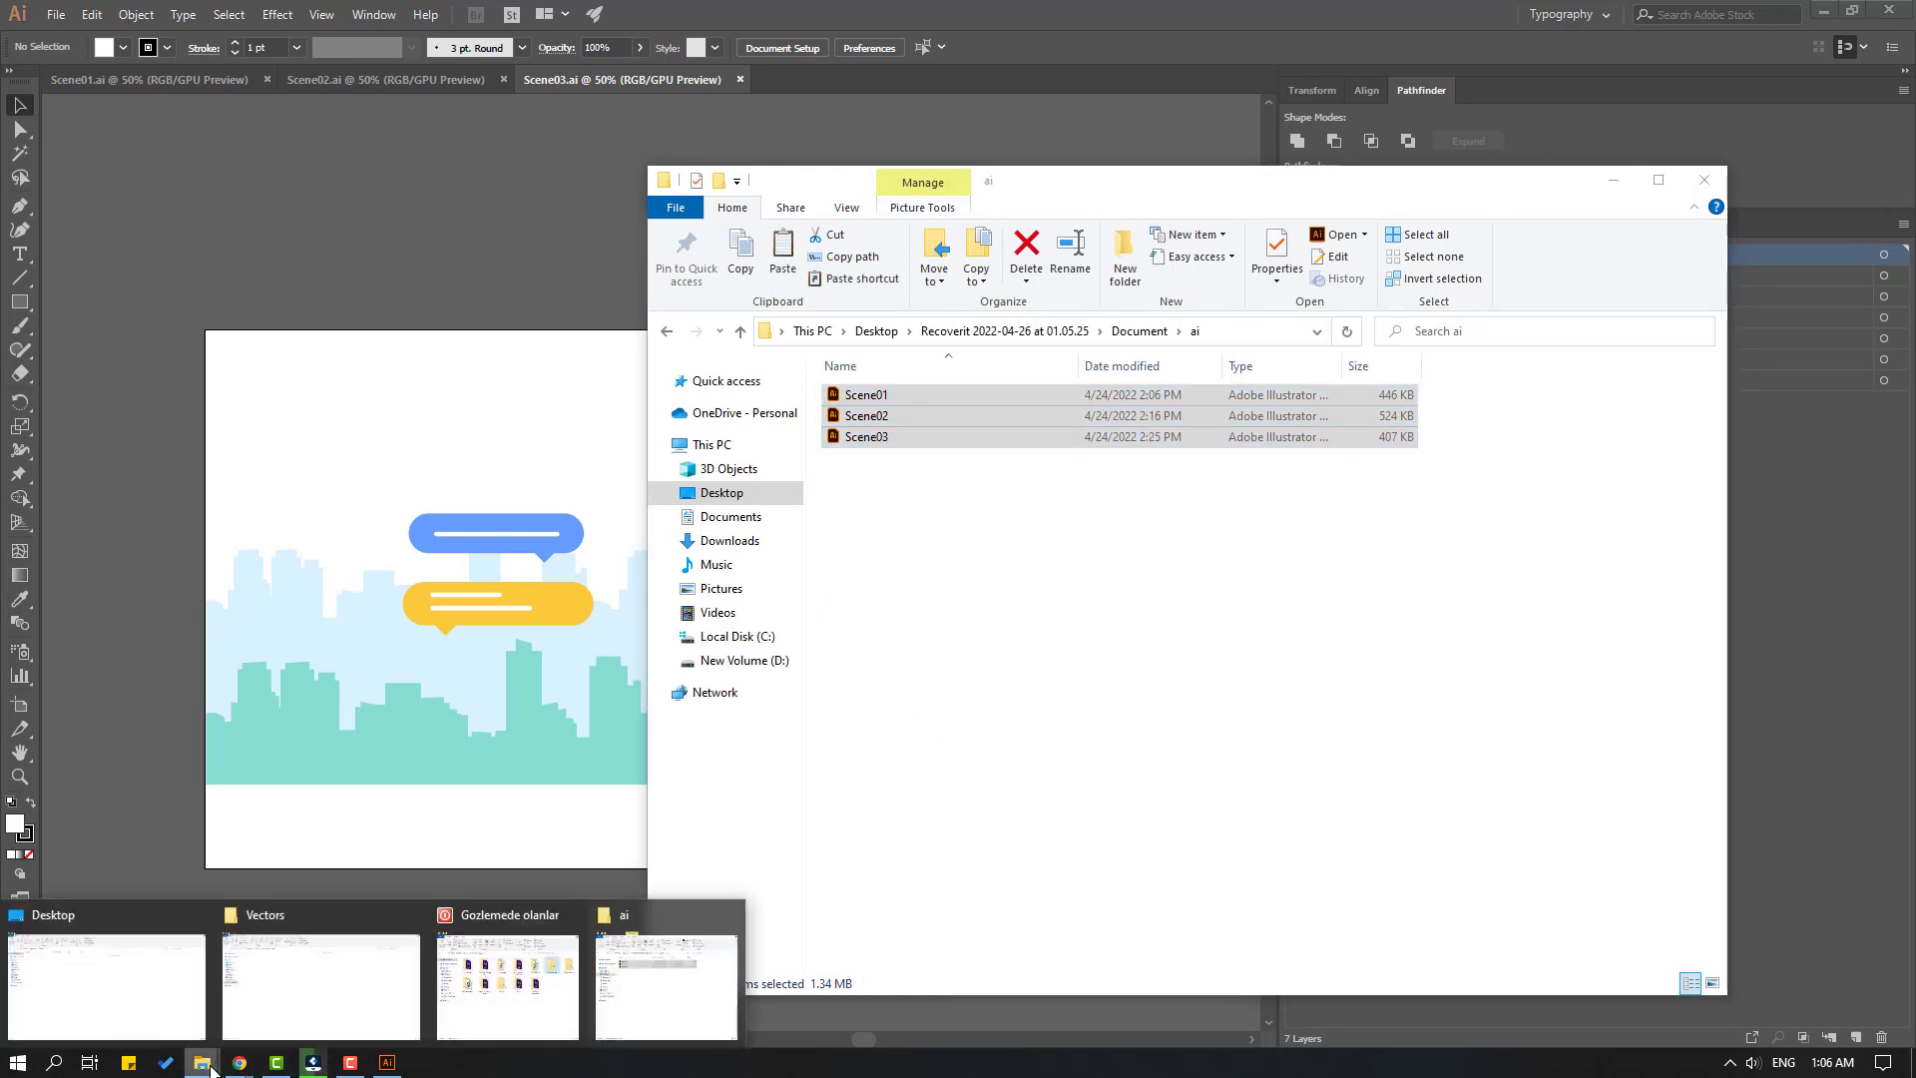
pyautogui.click(260, 988)
pyautogui.rightClick(511, 302)
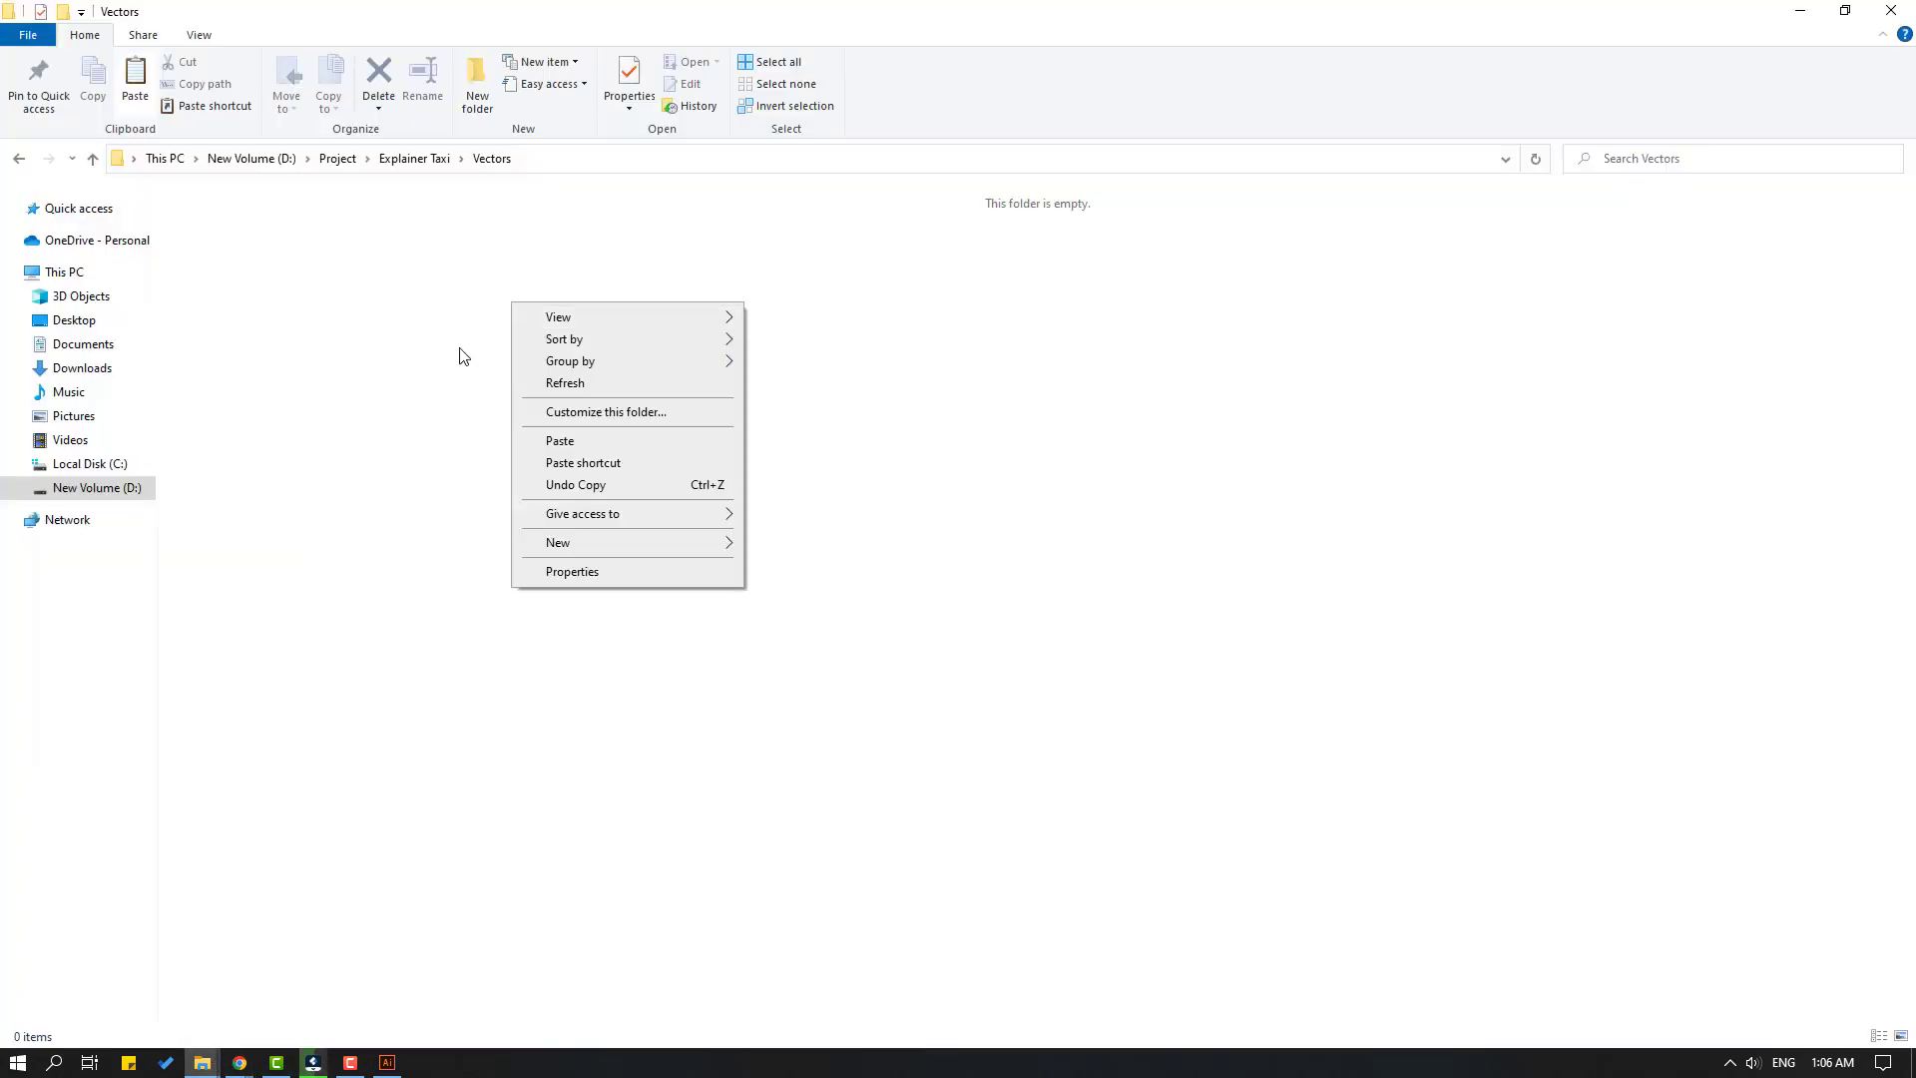
pyautogui.click(560, 441)
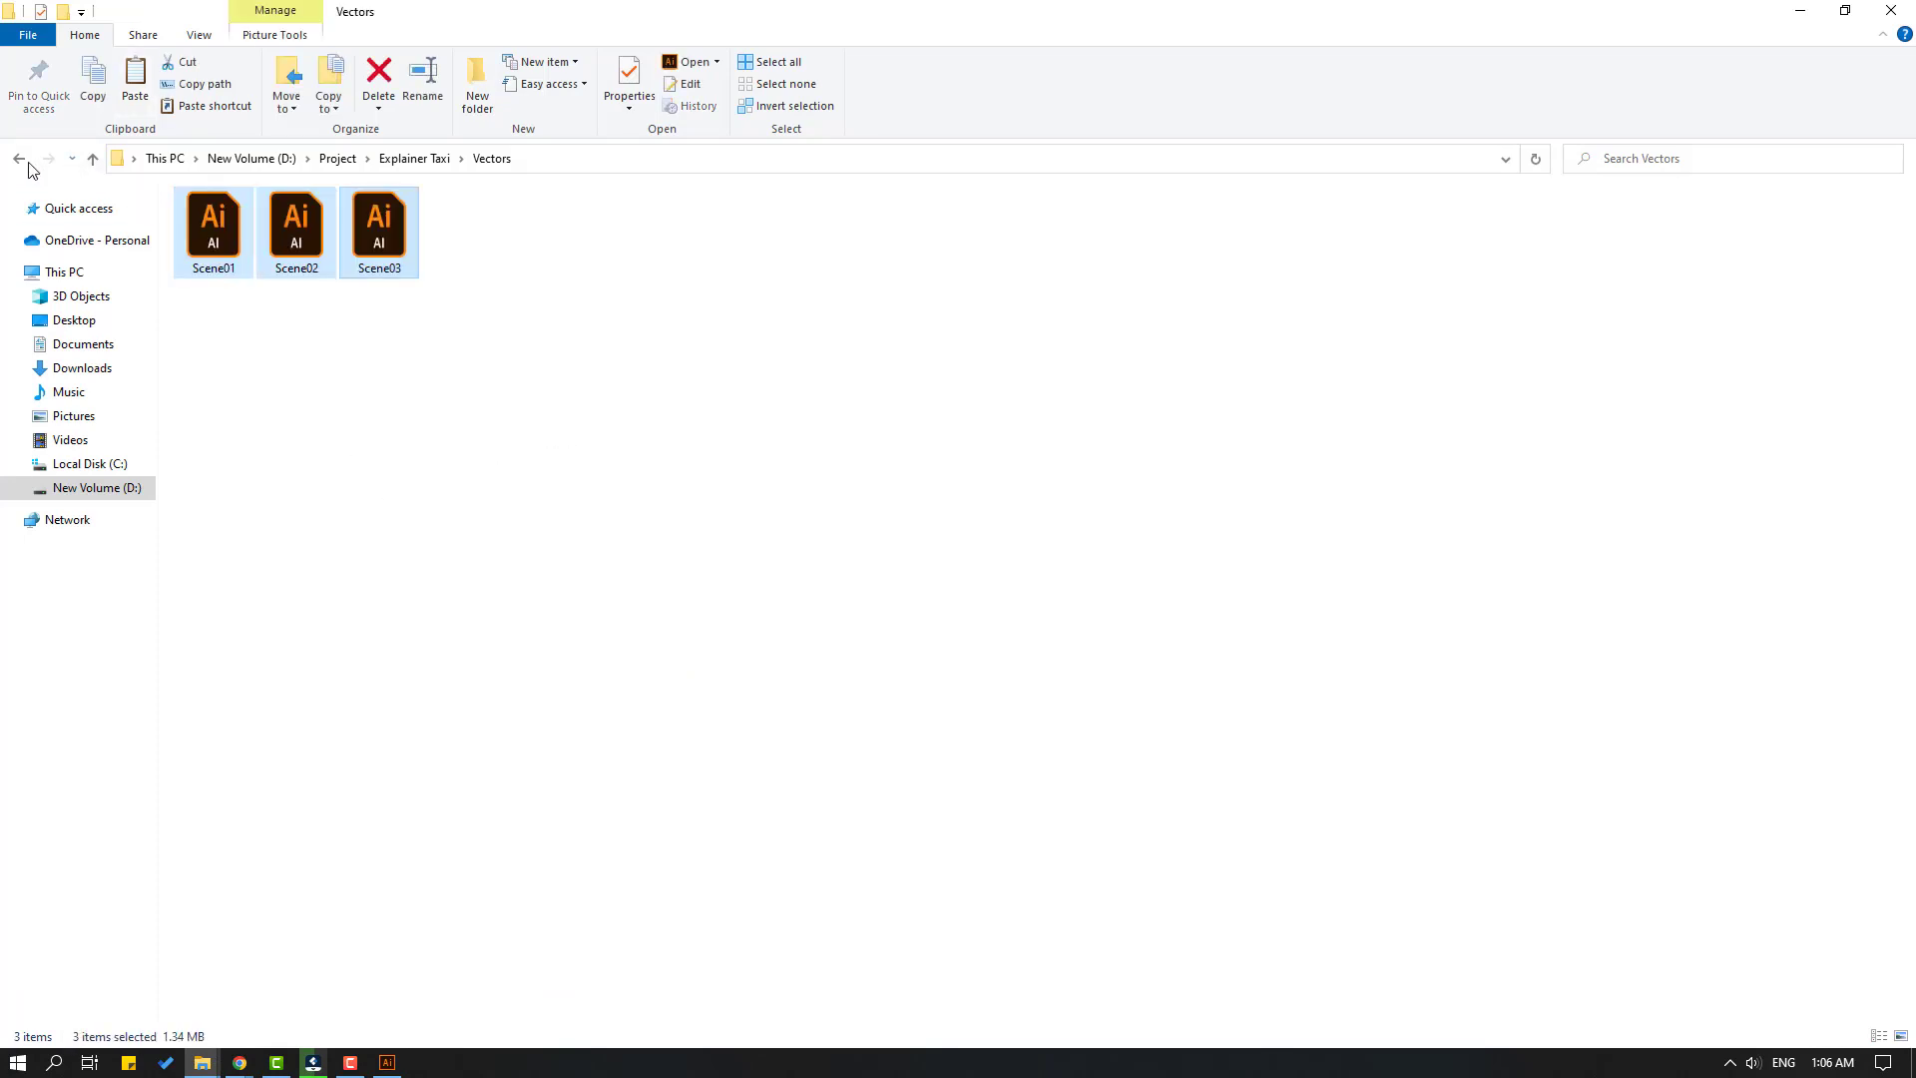
# - Open Taxi Explainer 2022.aep from the AE folder
pyautogui.press('BackSpace')
pyautogui.click(217, 273)
pyautogui.doubleClick(224, 237)
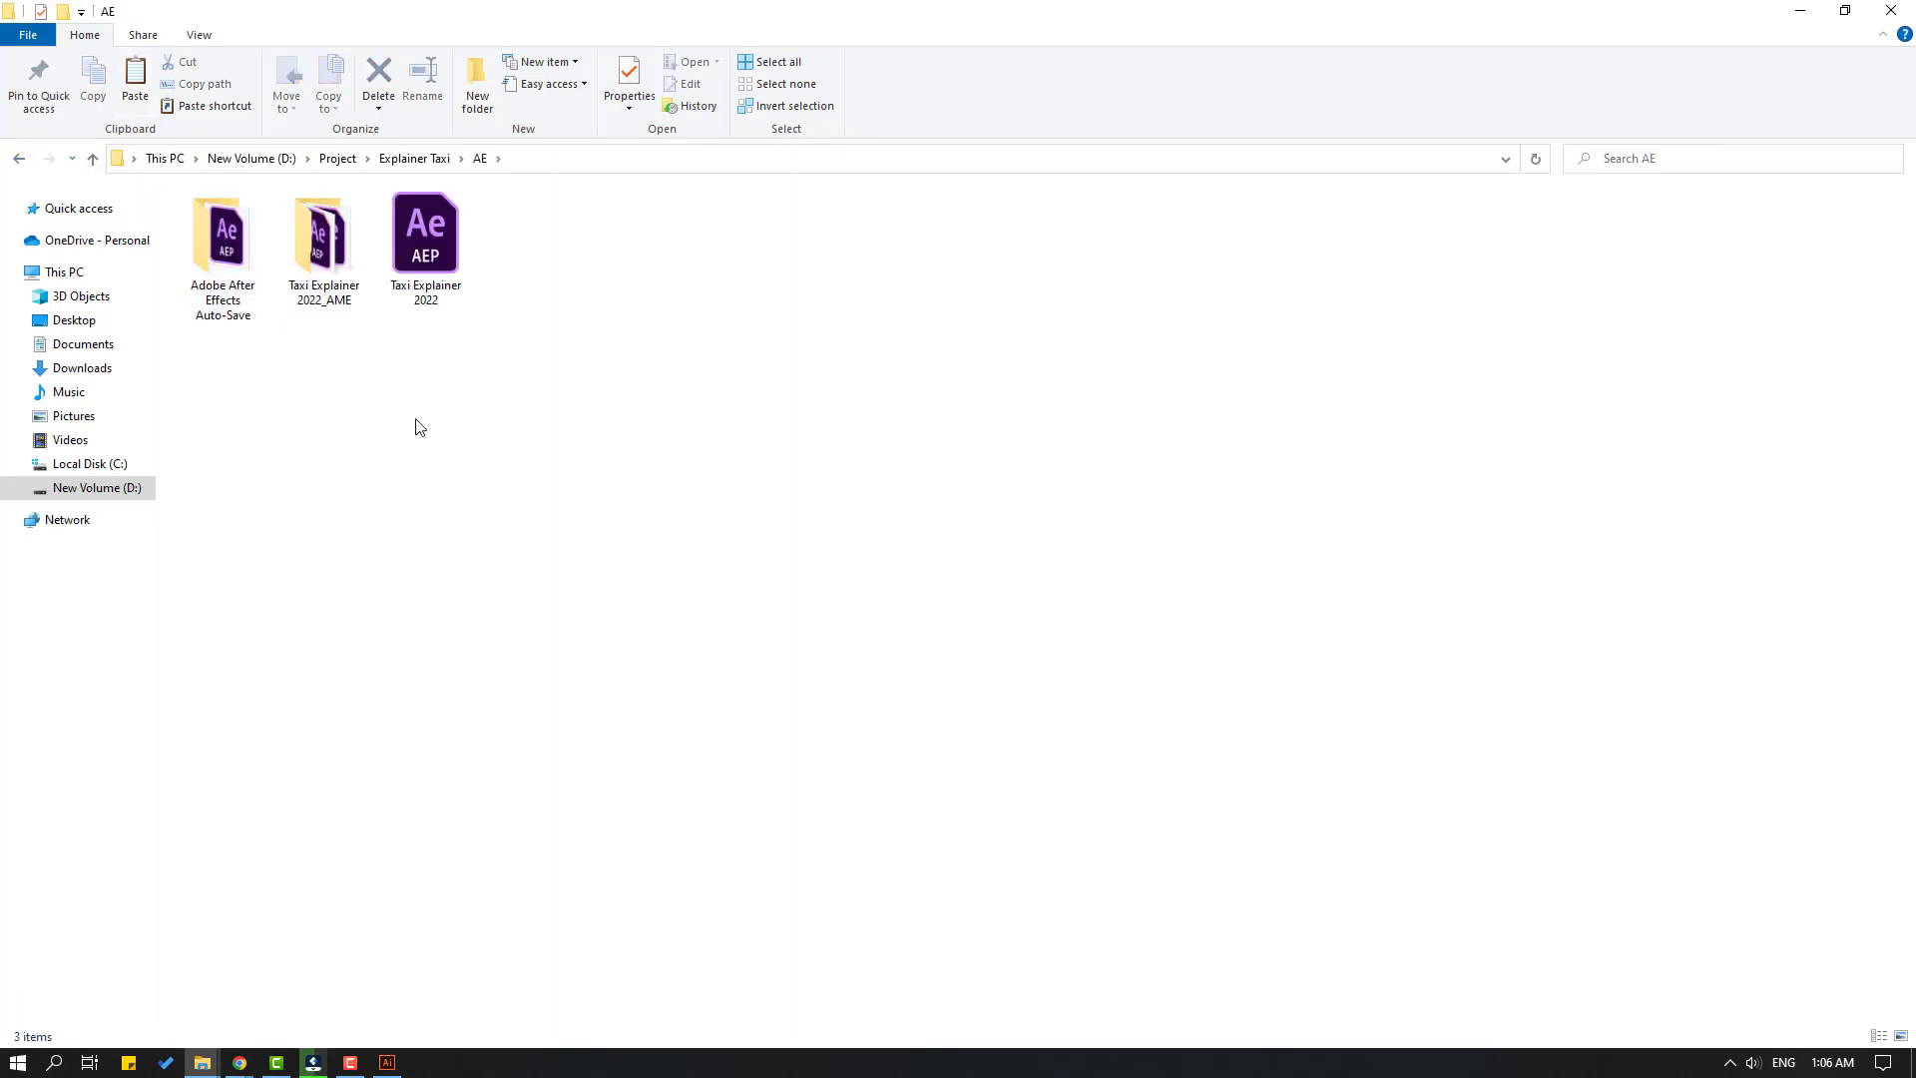
pyautogui.doubleClick(433, 243)
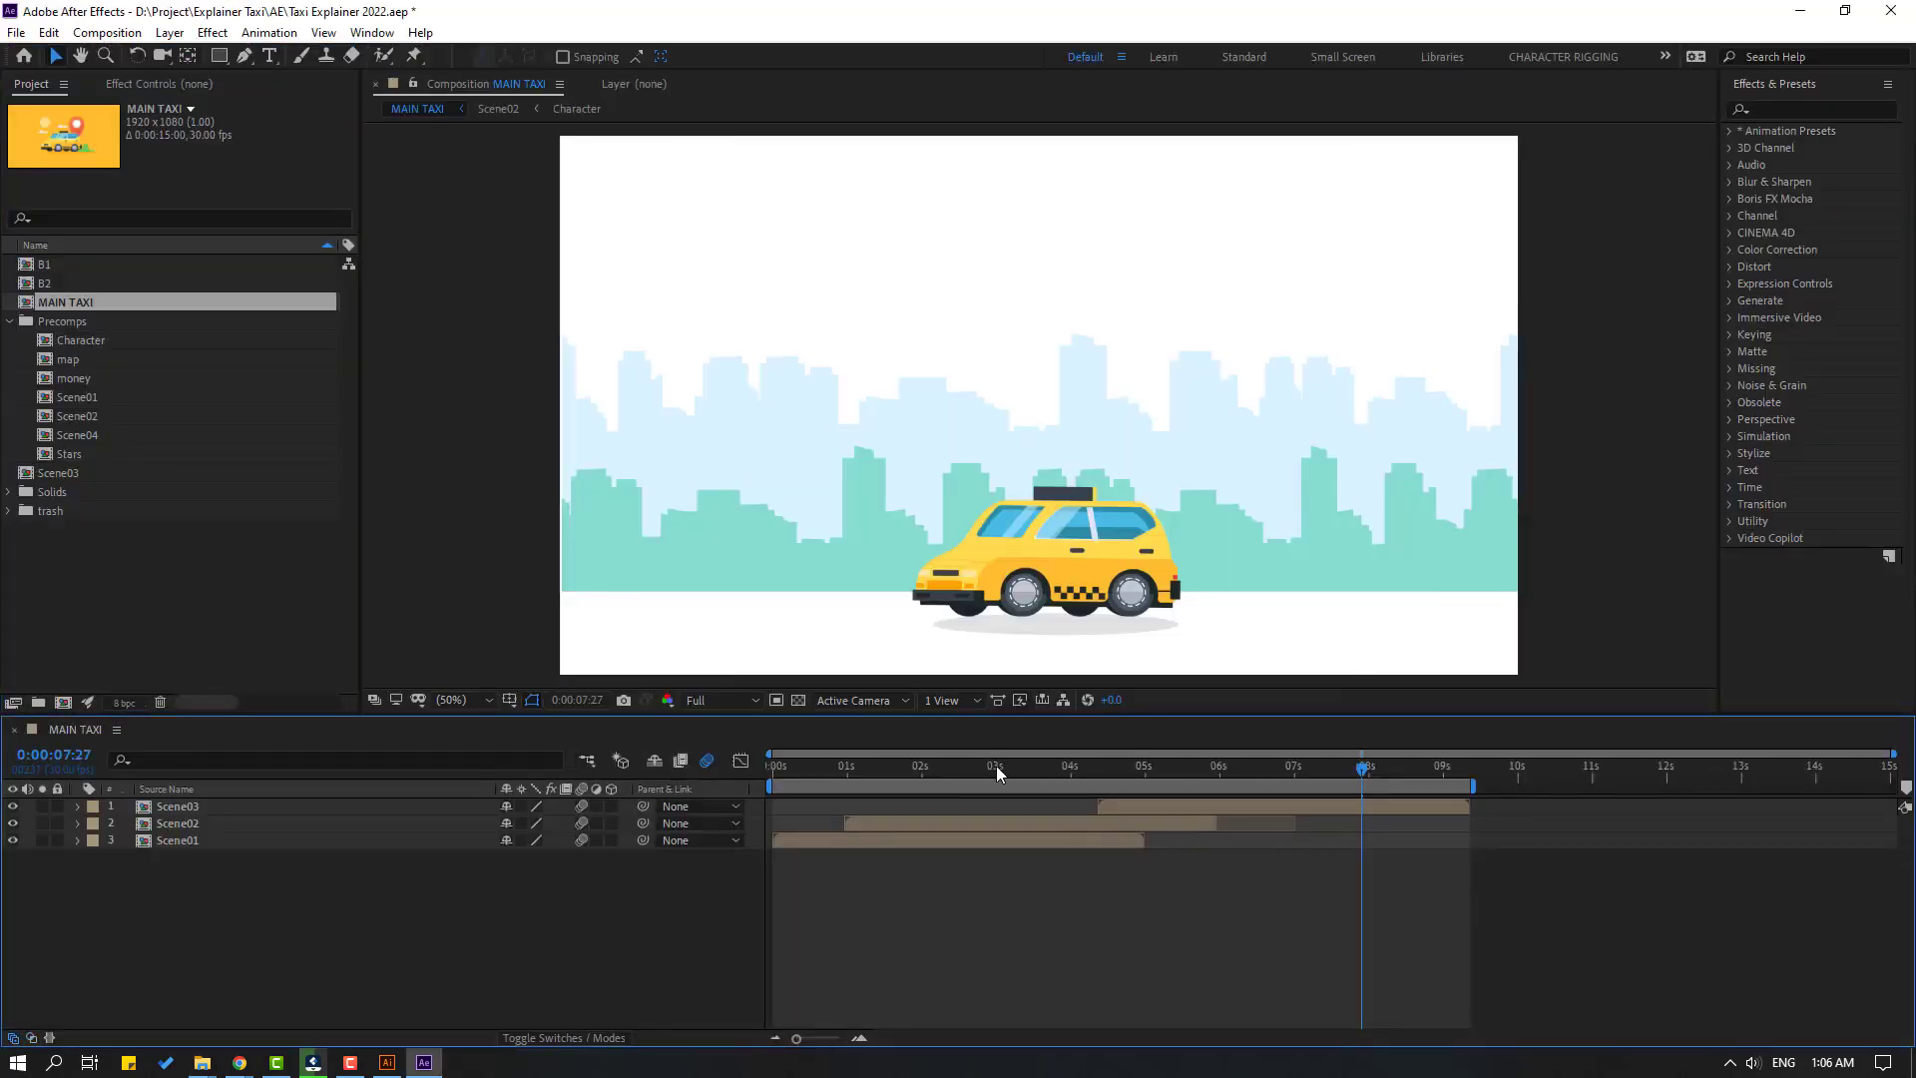
# - Scrub and preview MAIN TAXI to confirm all scenes play, then bring Recoverit forward
pyautogui.moveTo(996, 765); pyautogui.dragTo(843, 774)
pyautogui.press('space')
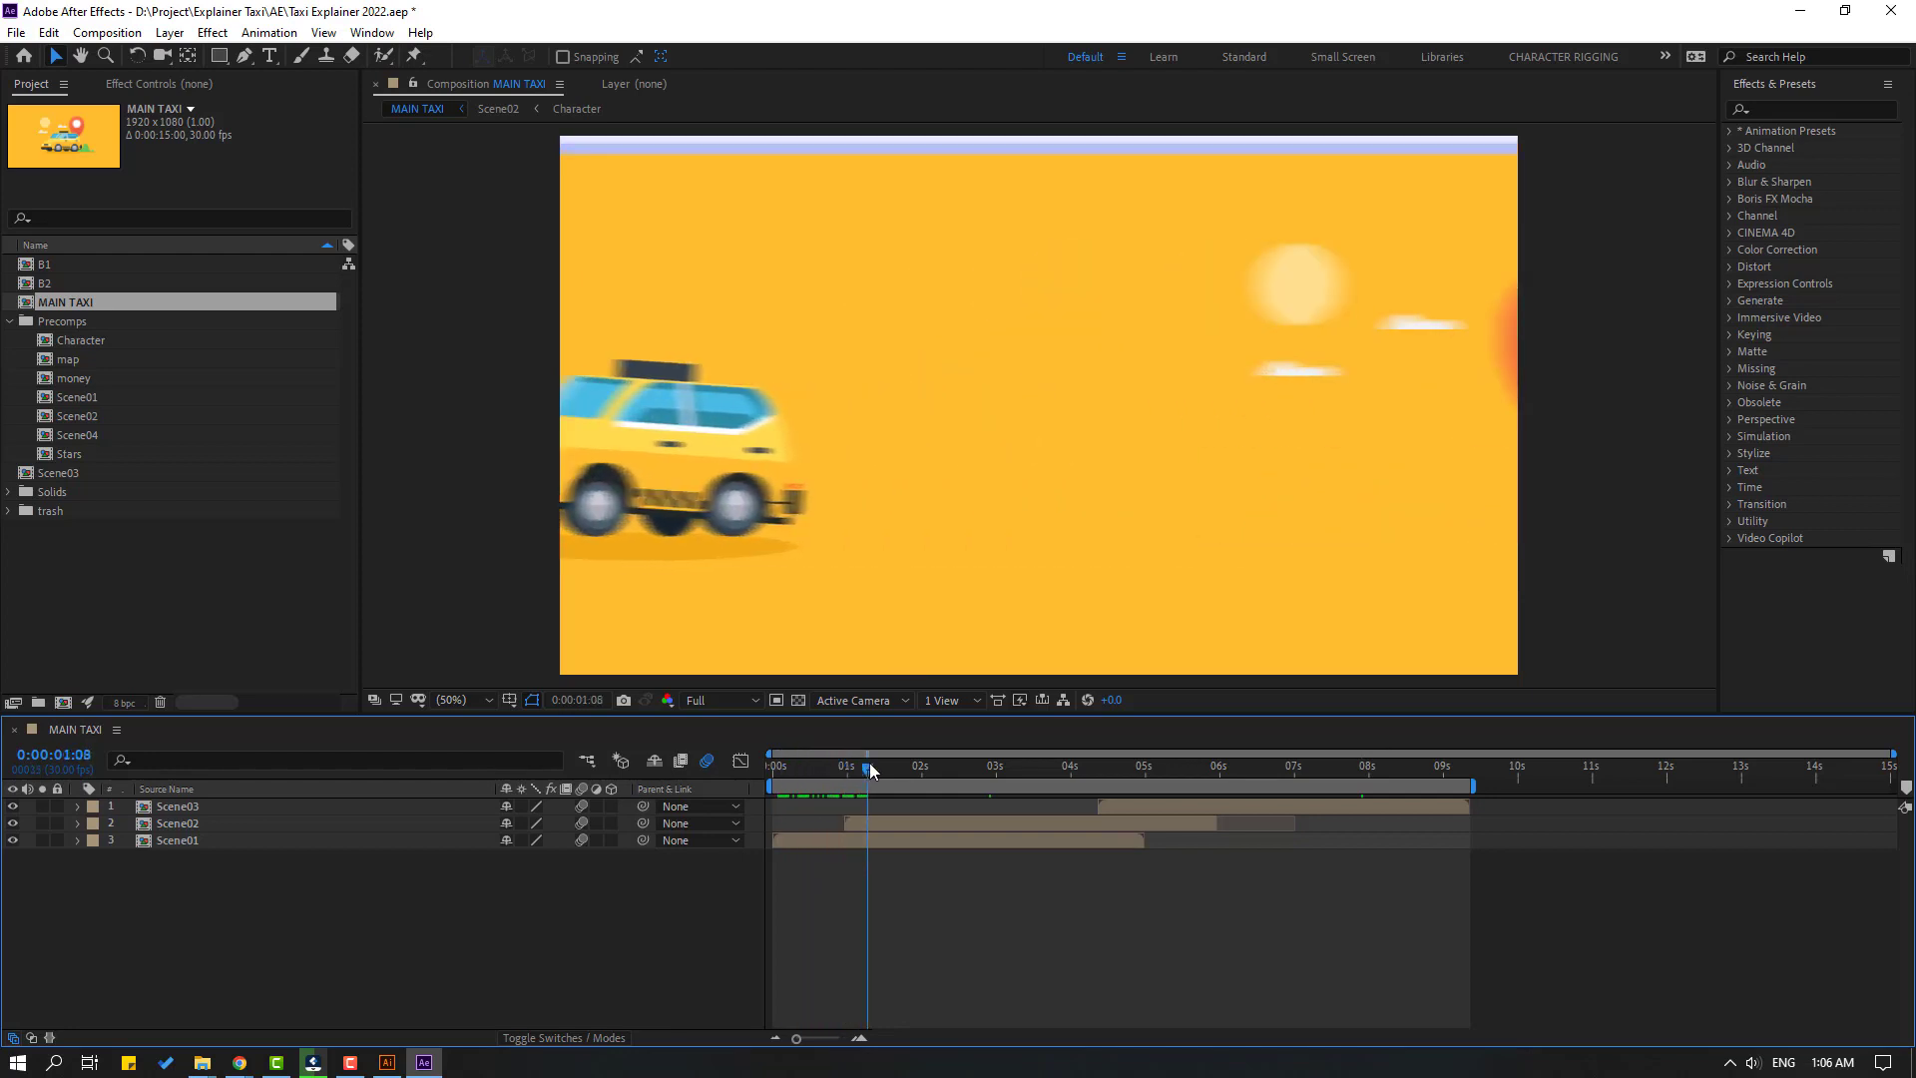
pyautogui.moveTo(1036, 753); pyautogui.dragTo(1097, 770)
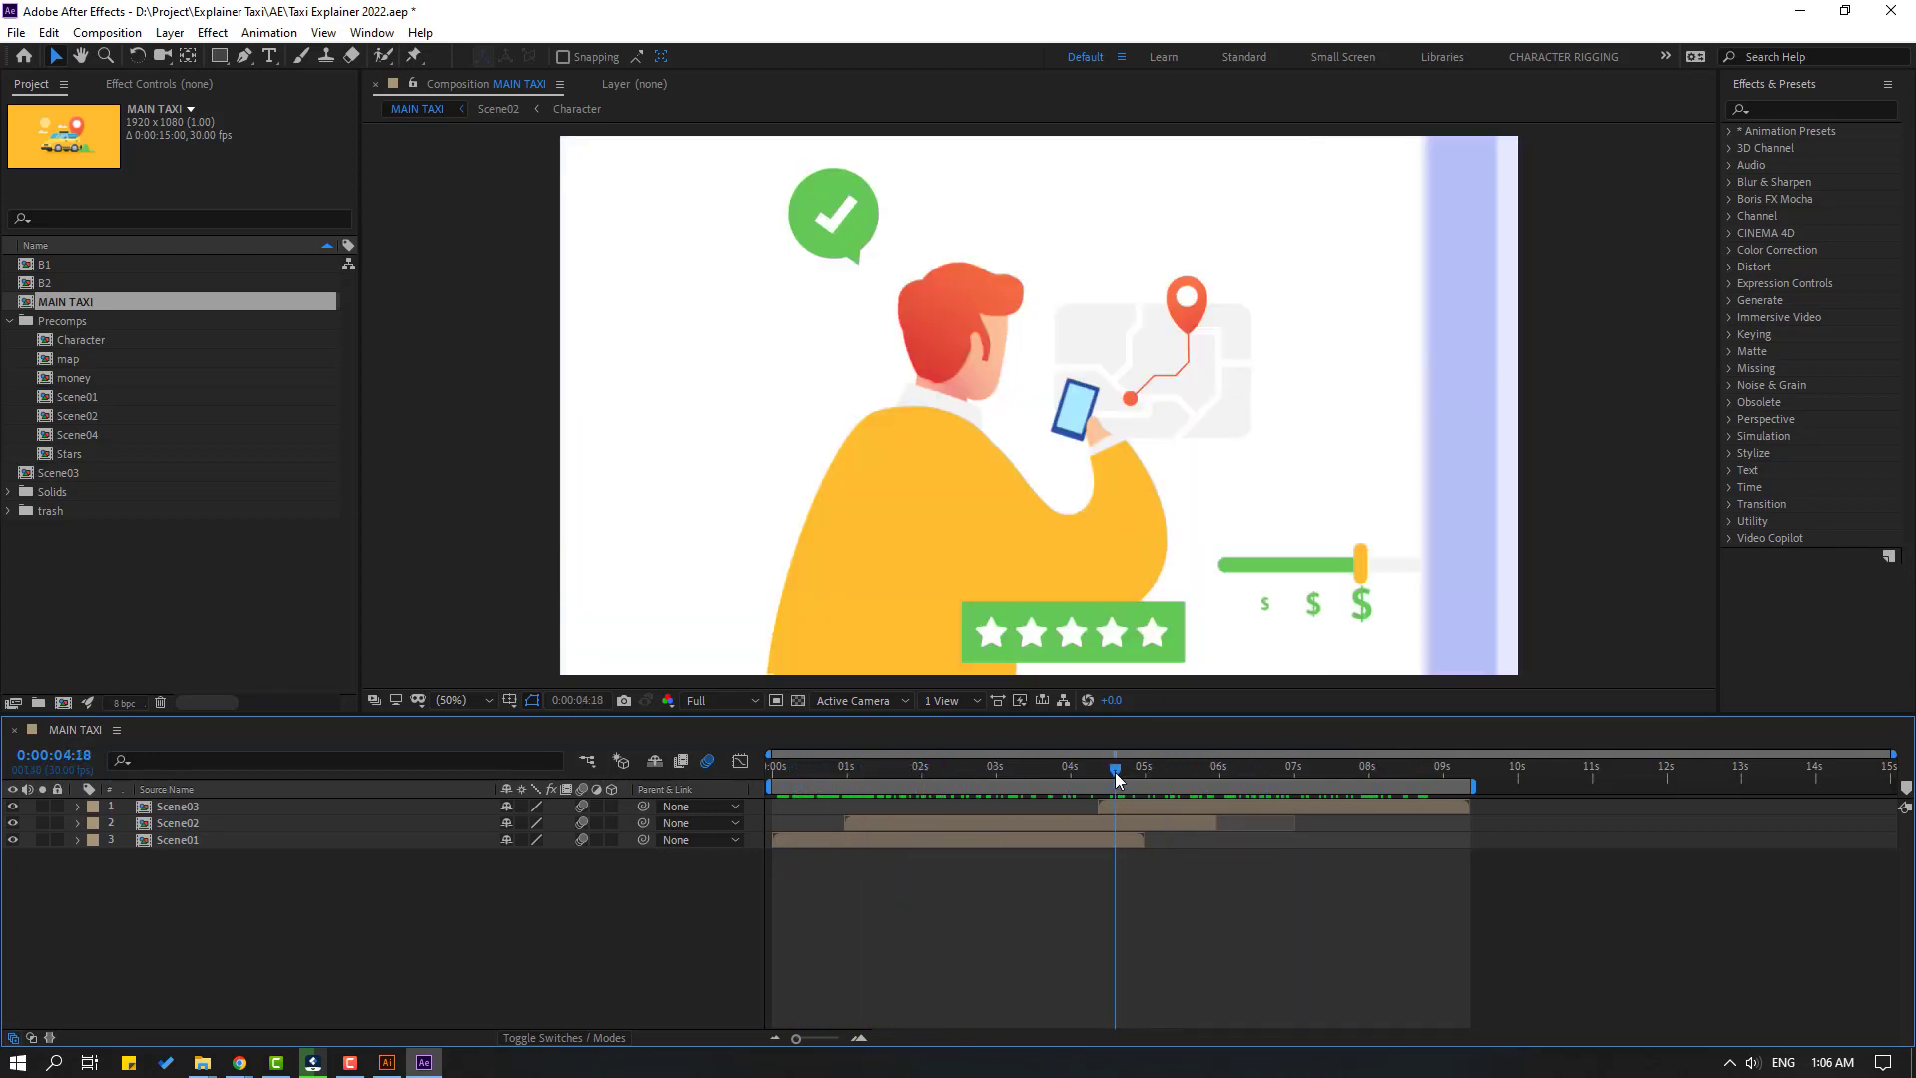
pyautogui.click(312, 1061)
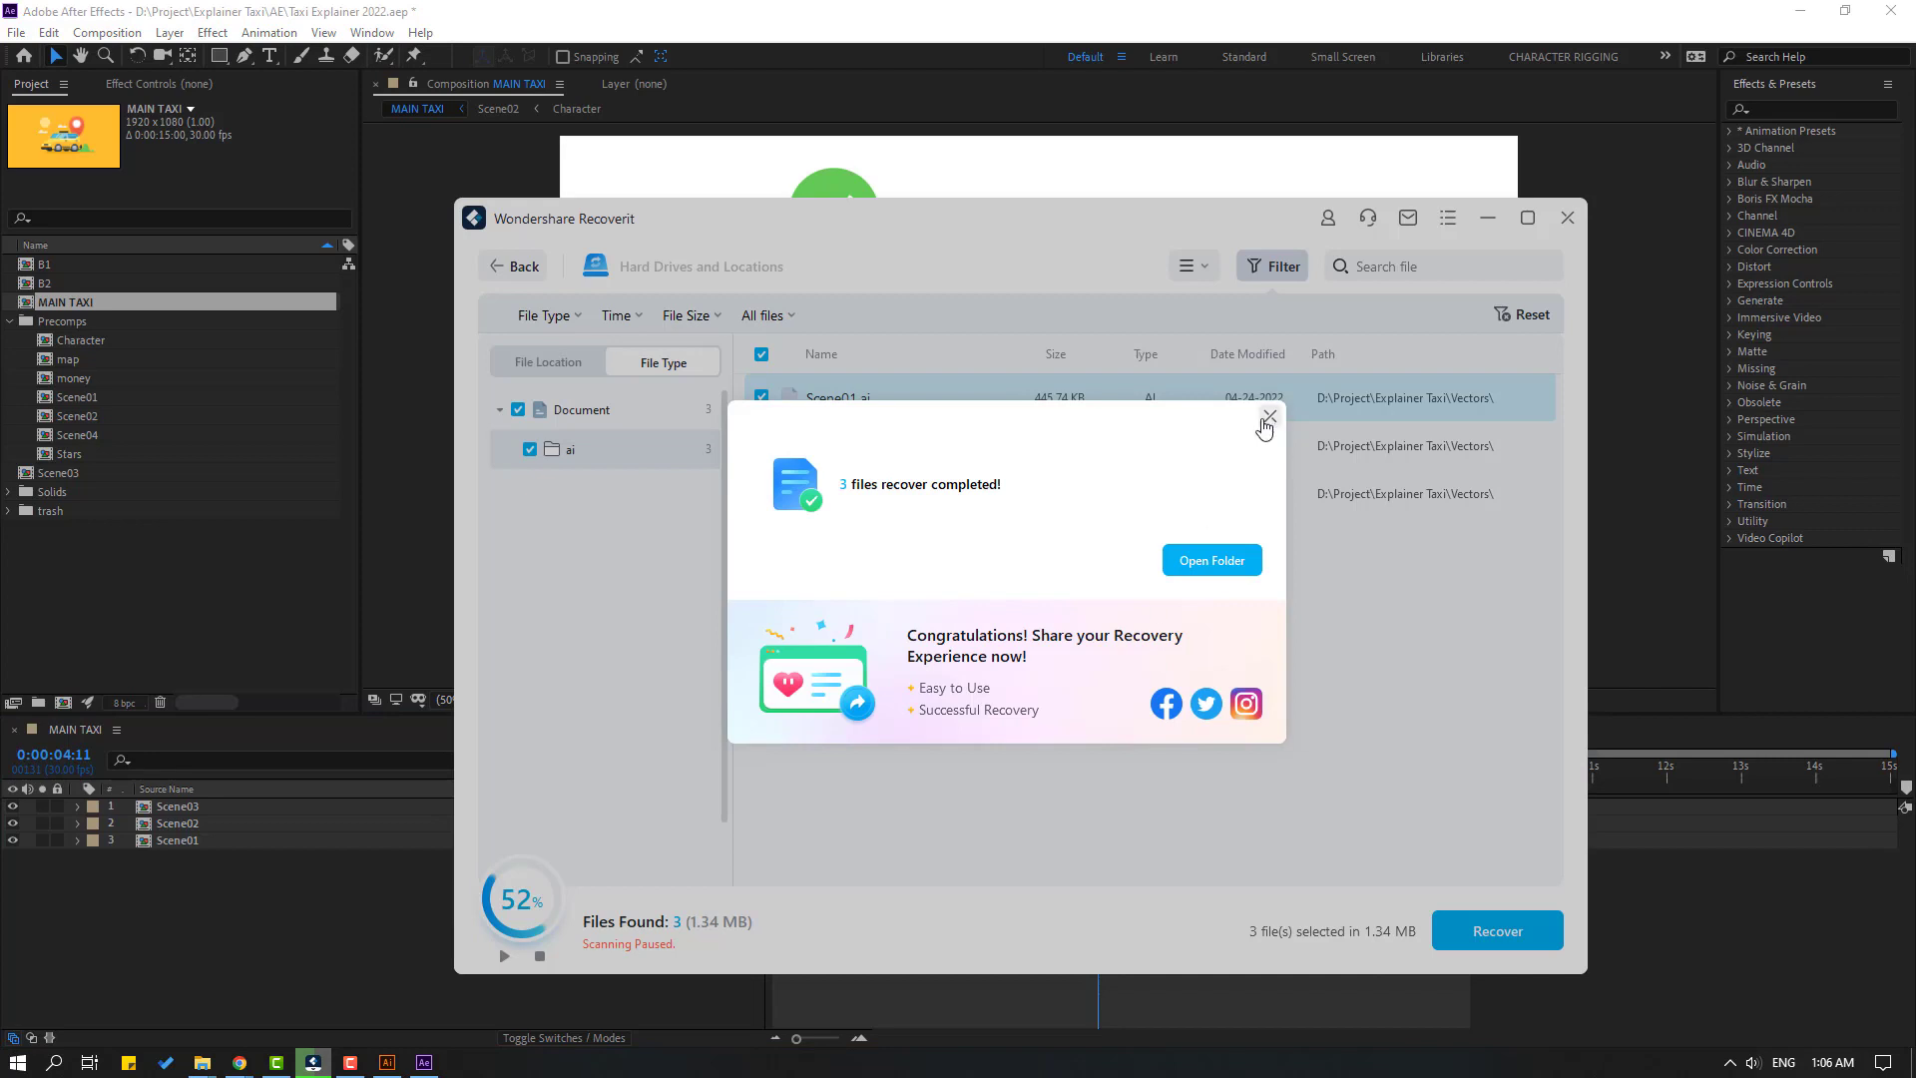
# - Close the recovery-completed message, leave the scan results and return to the location screen
pyautogui.click(1268, 419)
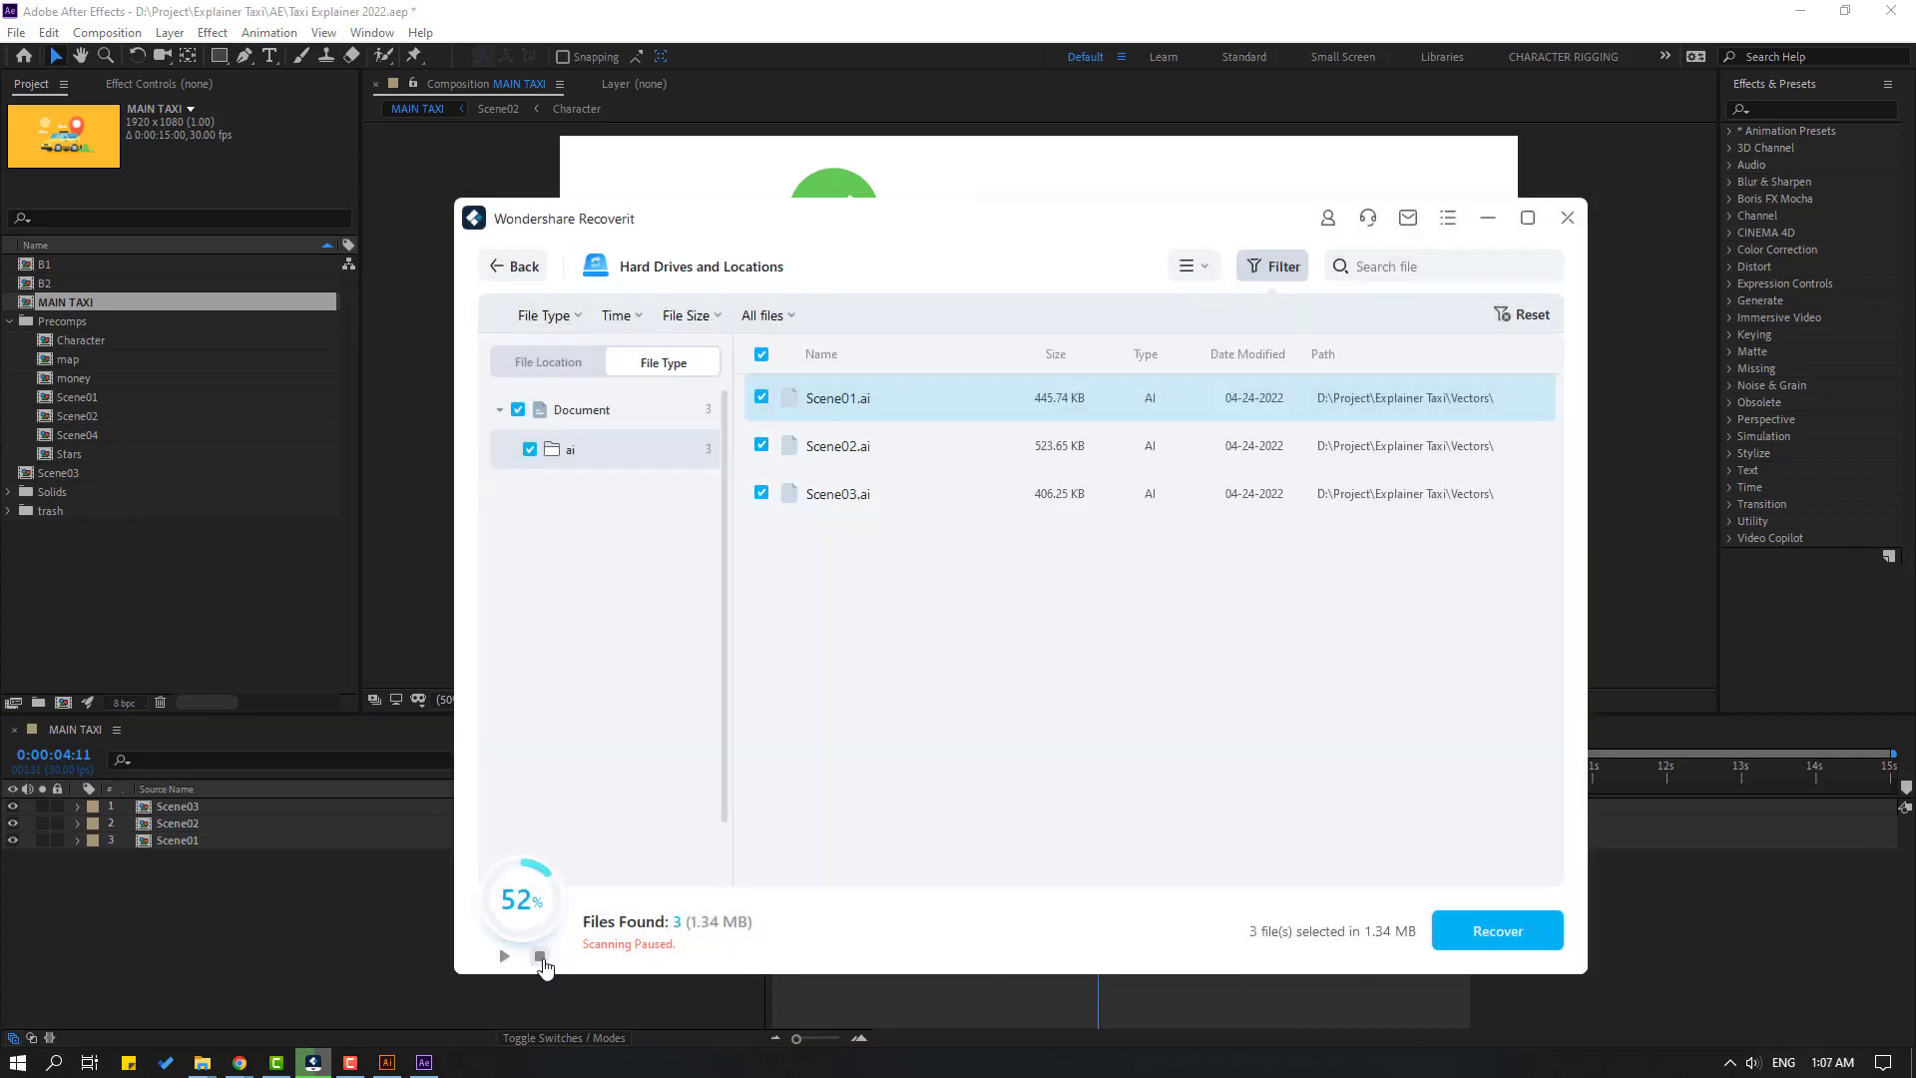
pyautogui.click(540, 956)
pyautogui.click(1110, 649)
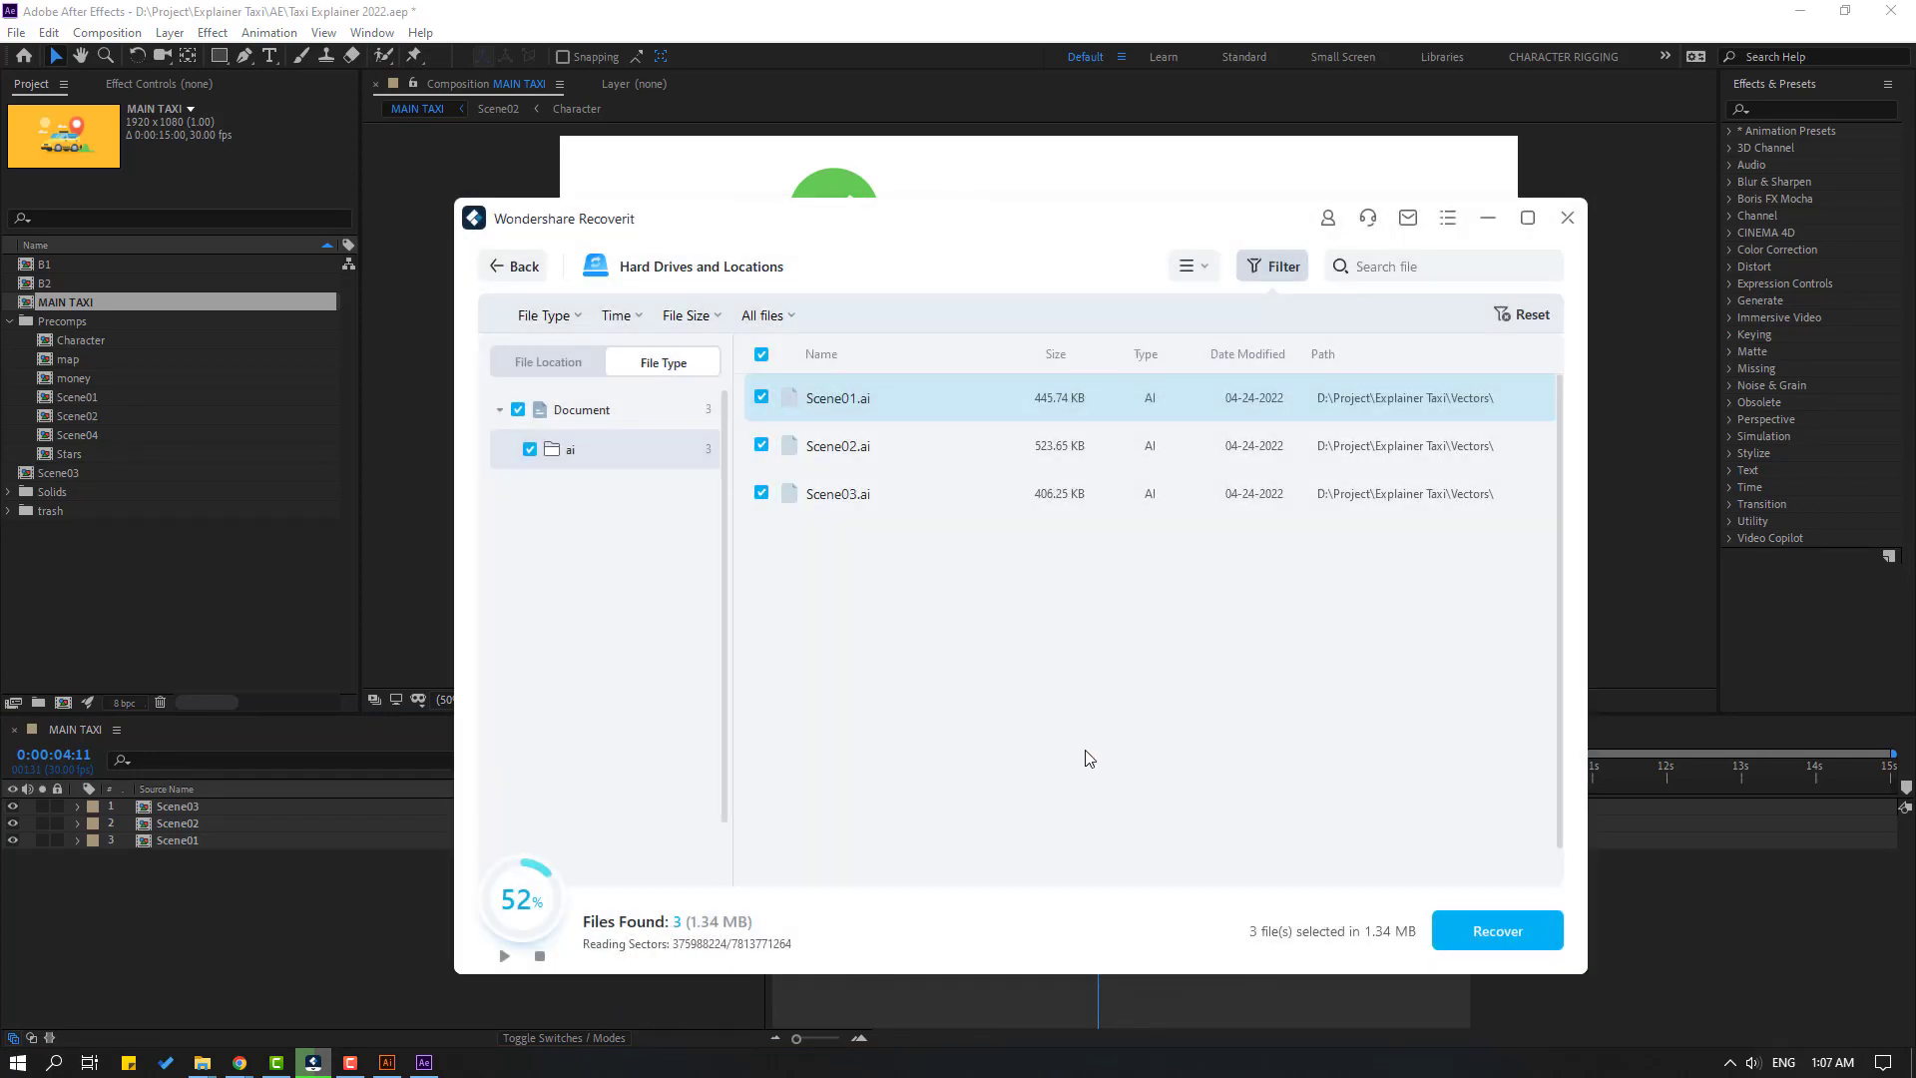
pyautogui.click(519, 271)
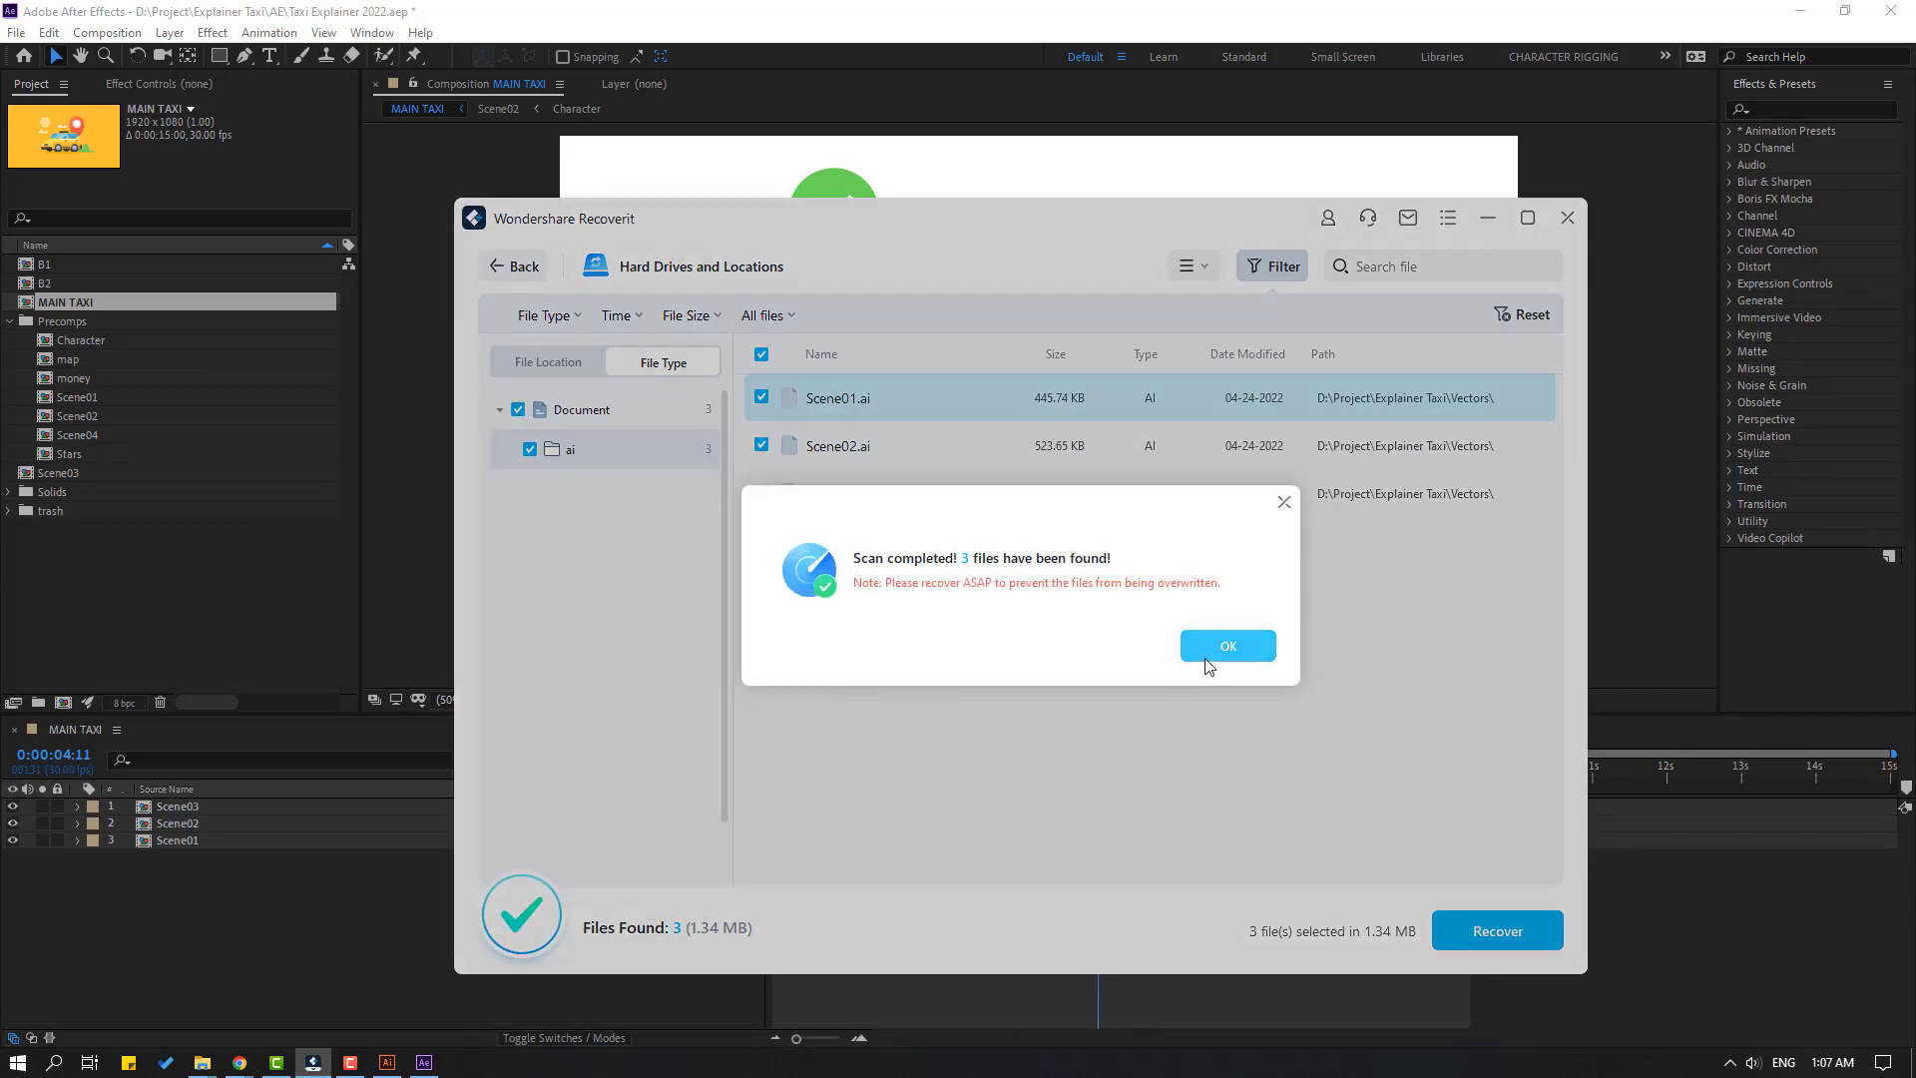
pyautogui.click(1220, 648)
pyautogui.click(1210, 645)
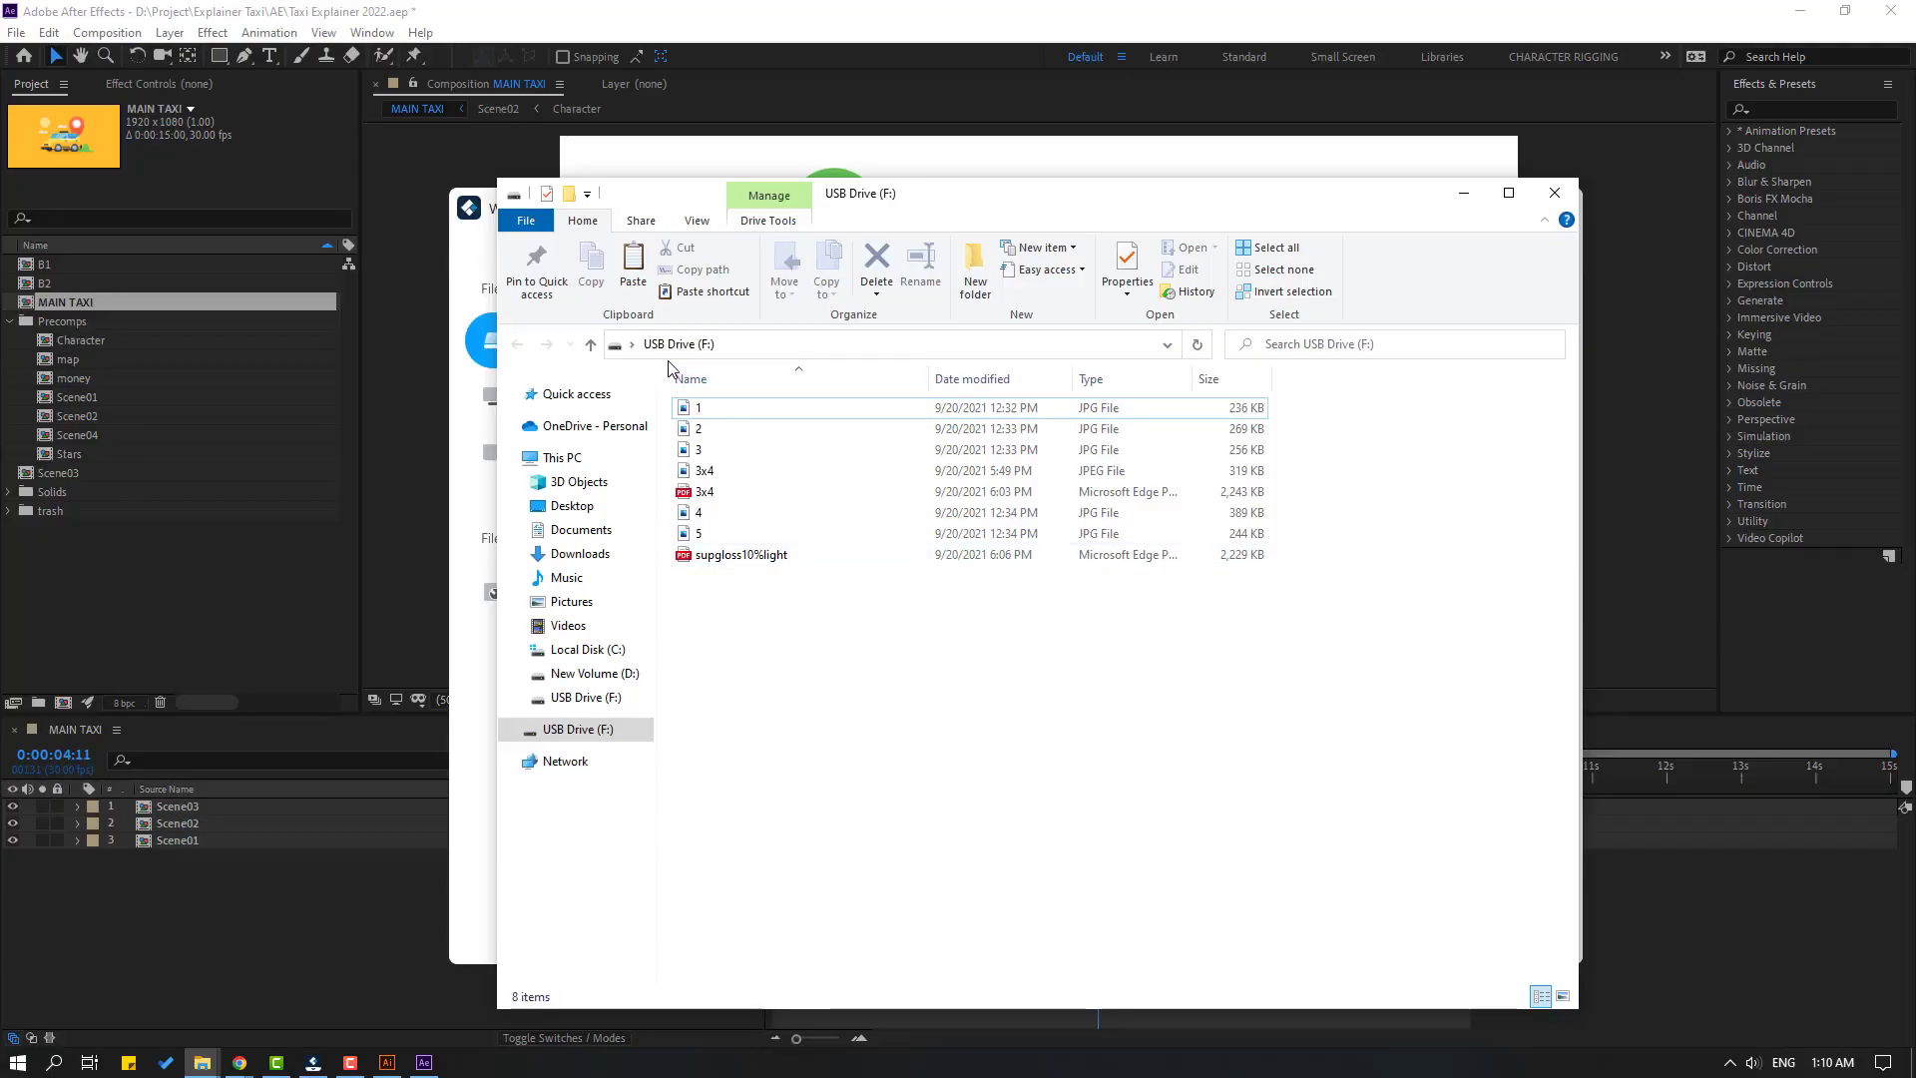
# - Close the USB Drive folder window and refresh External Drives so Local Disk(F:) appears
pyautogui.moveTo(949, 205); pyautogui.dragTo(881, 260)
pyautogui.click(1495, 260)
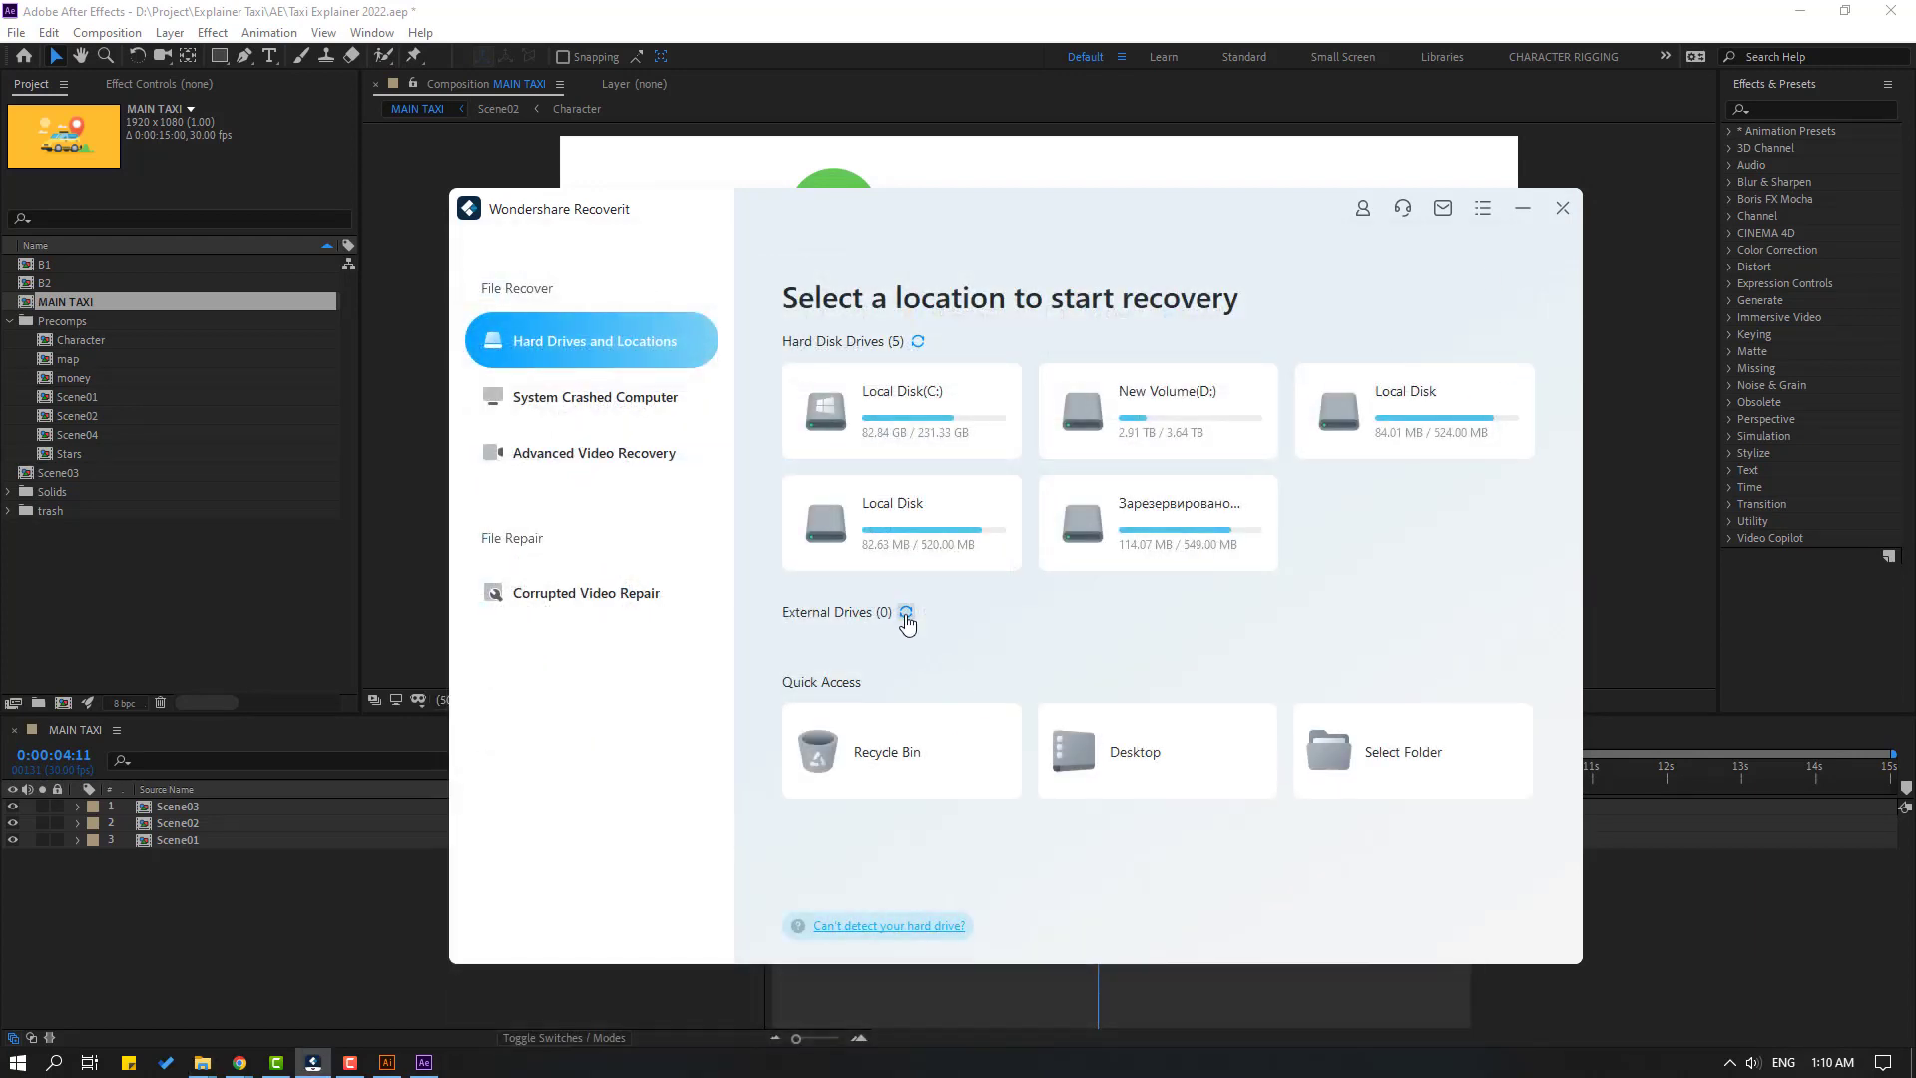
pyautogui.click(905, 614)
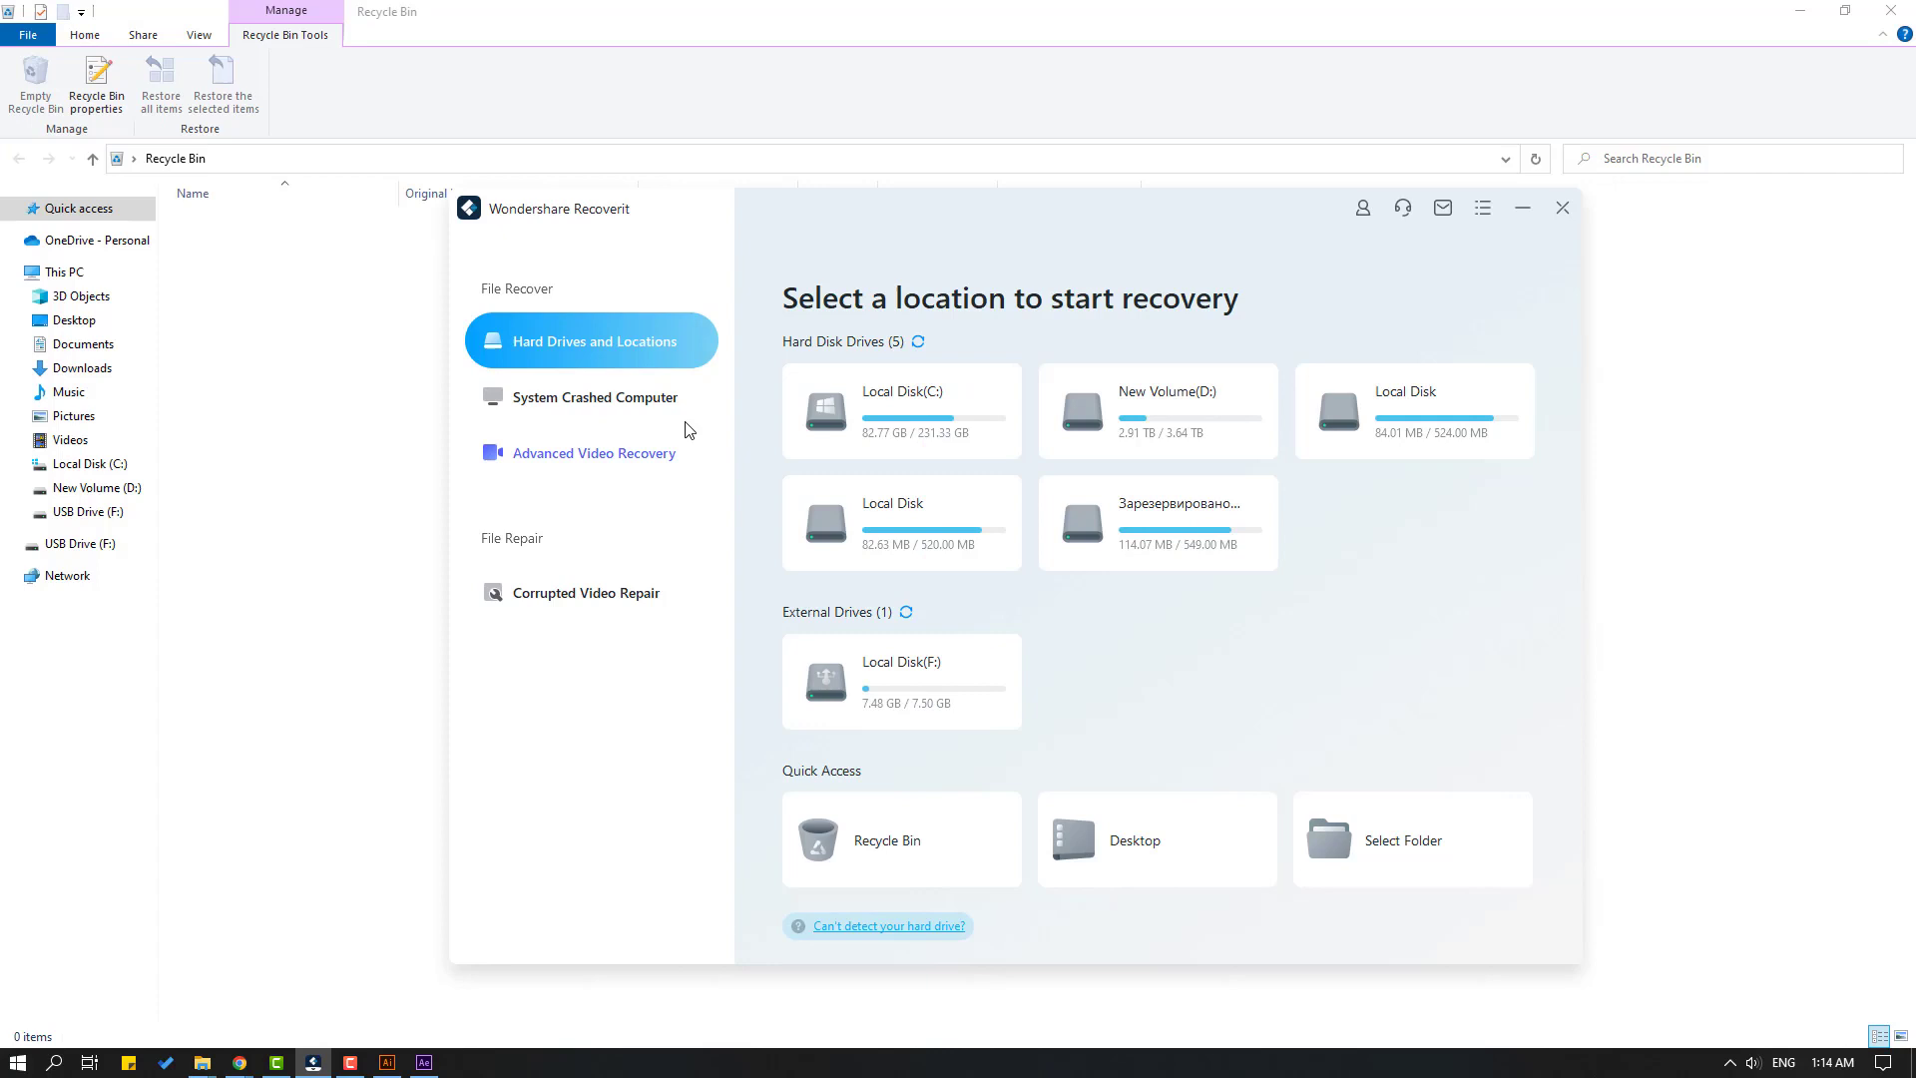
# - Go to System Crashed Computer, then Advanced Video Recovery to list Local Disk(F:) and five hard disks
pyautogui.click(602, 405)
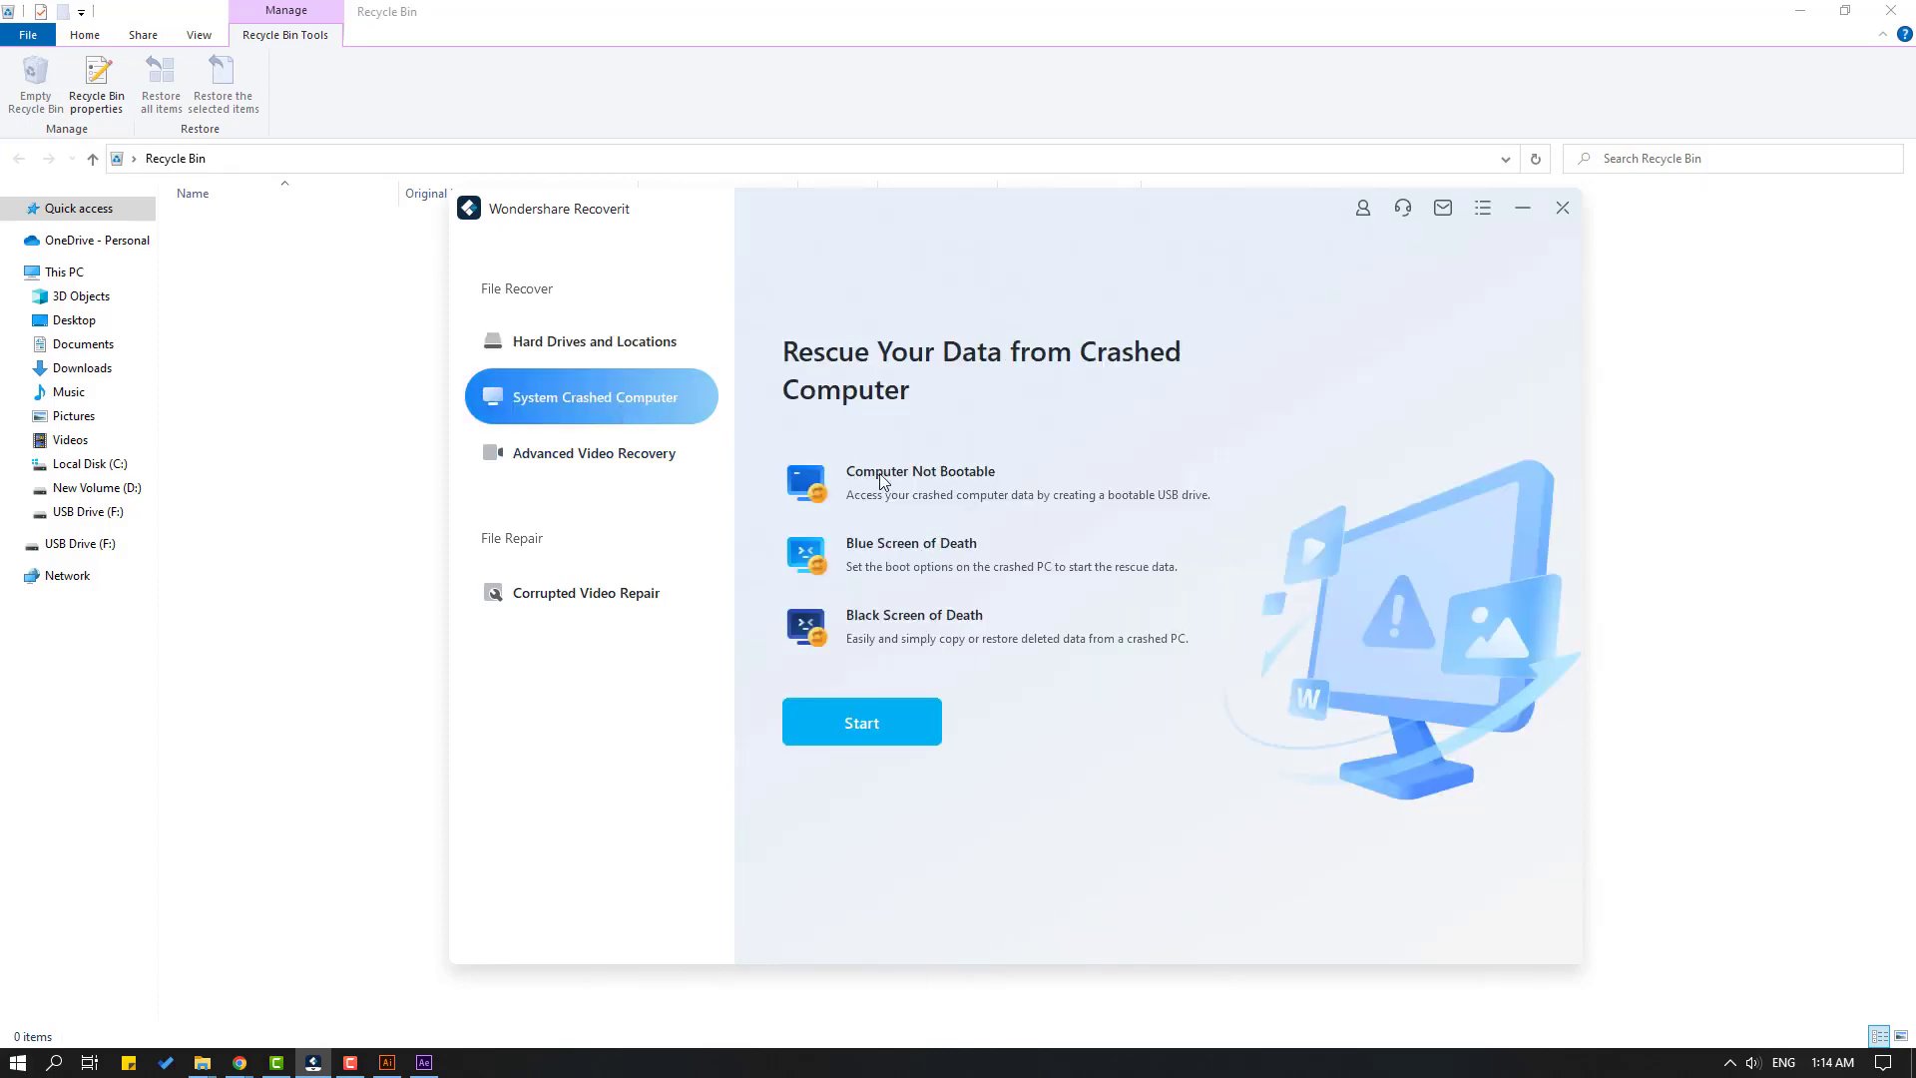
pyautogui.click(647, 465)
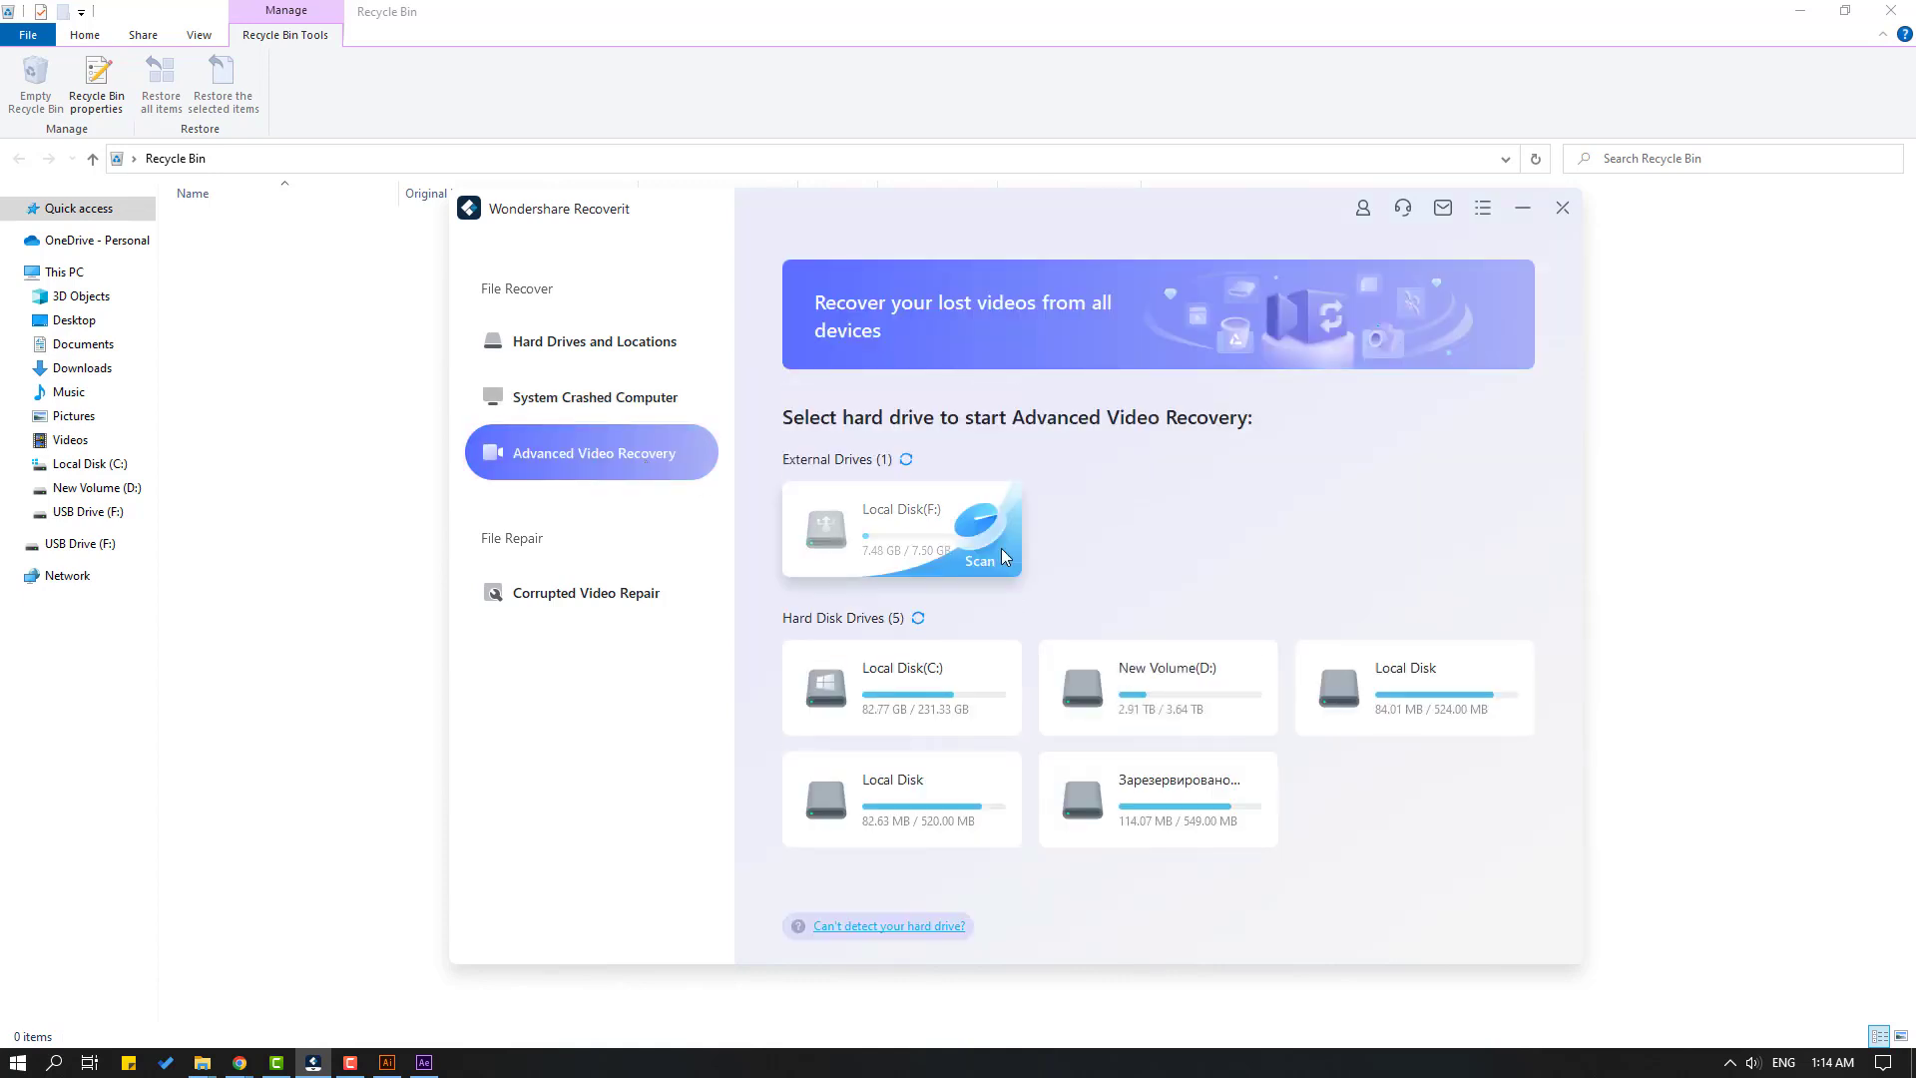